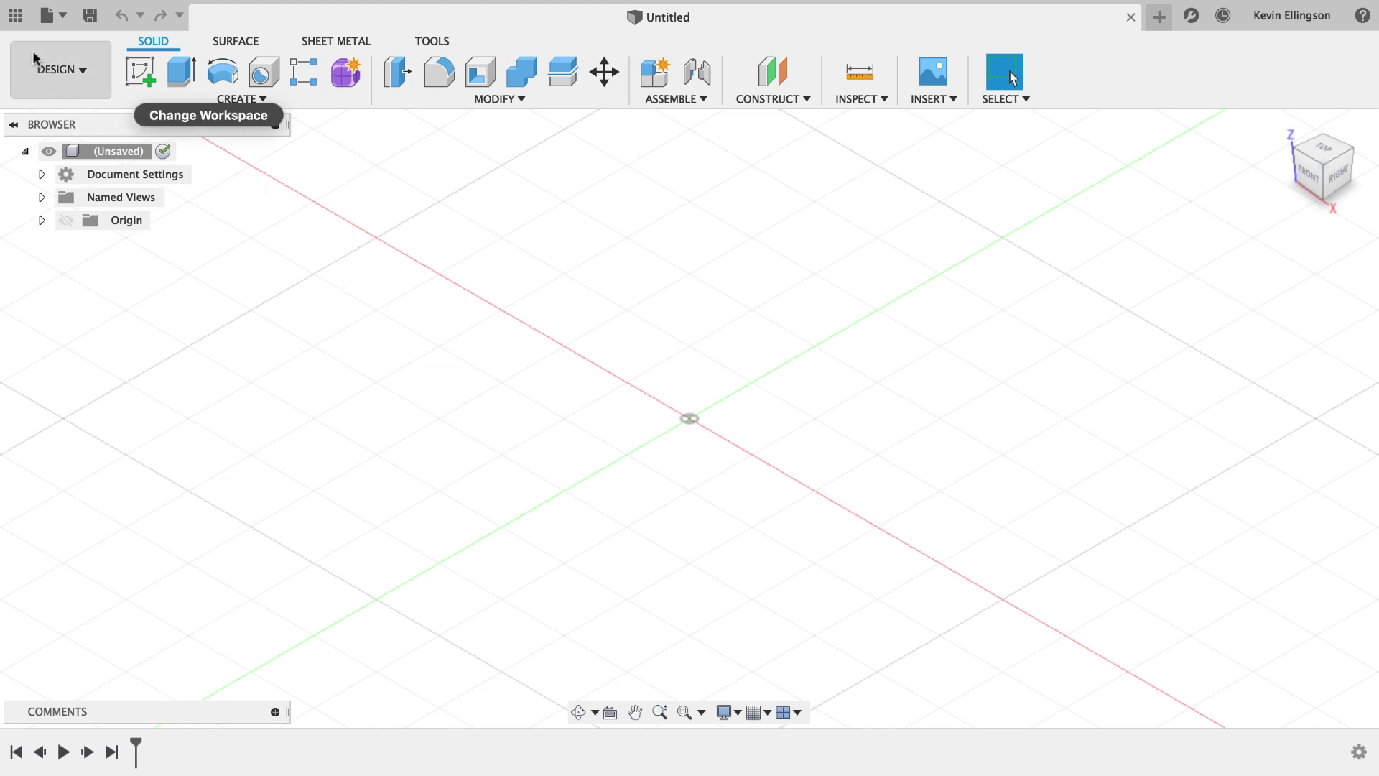
Step: Open the DirectEdit design from the Beyond the Chips folder in CAM Samples, under Fusion Academy CAM Classes, and close the project browser
click(15, 15)
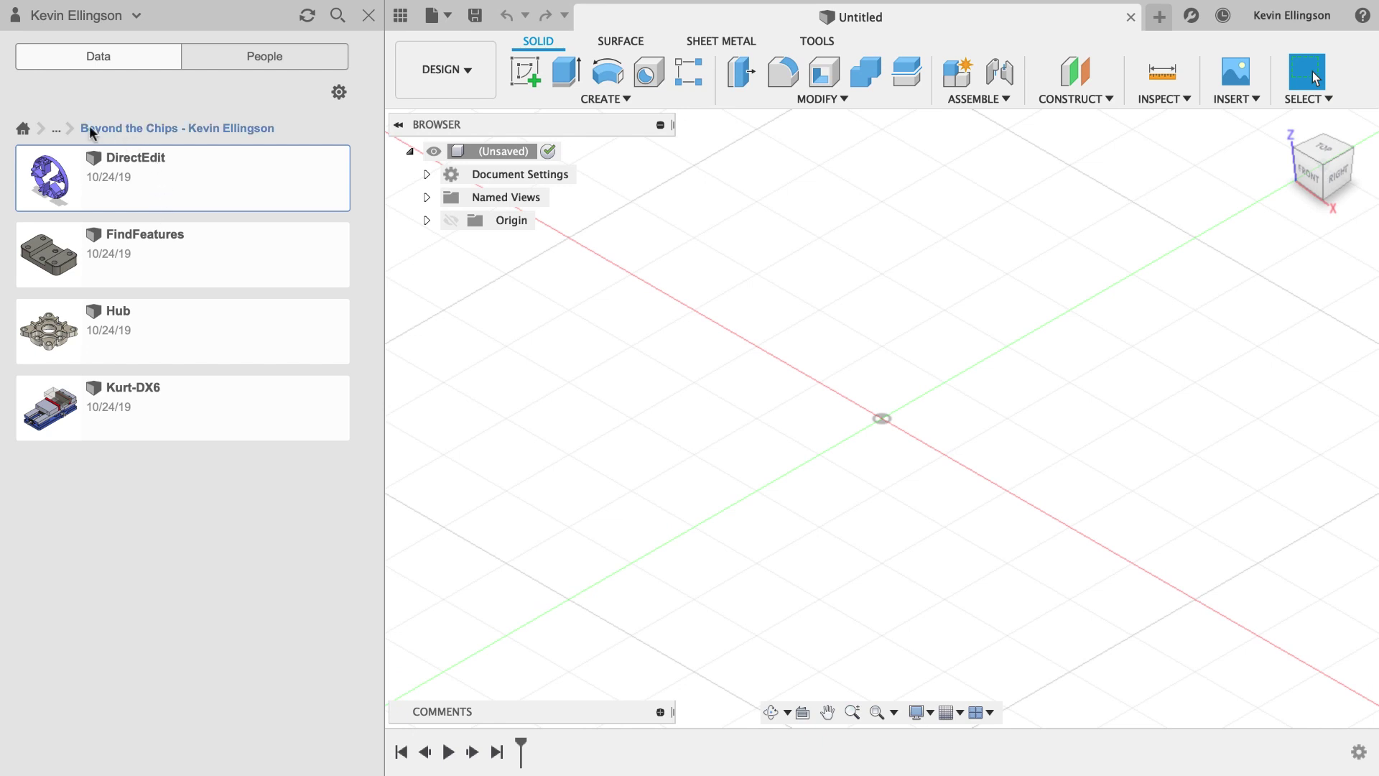
click(24, 129)
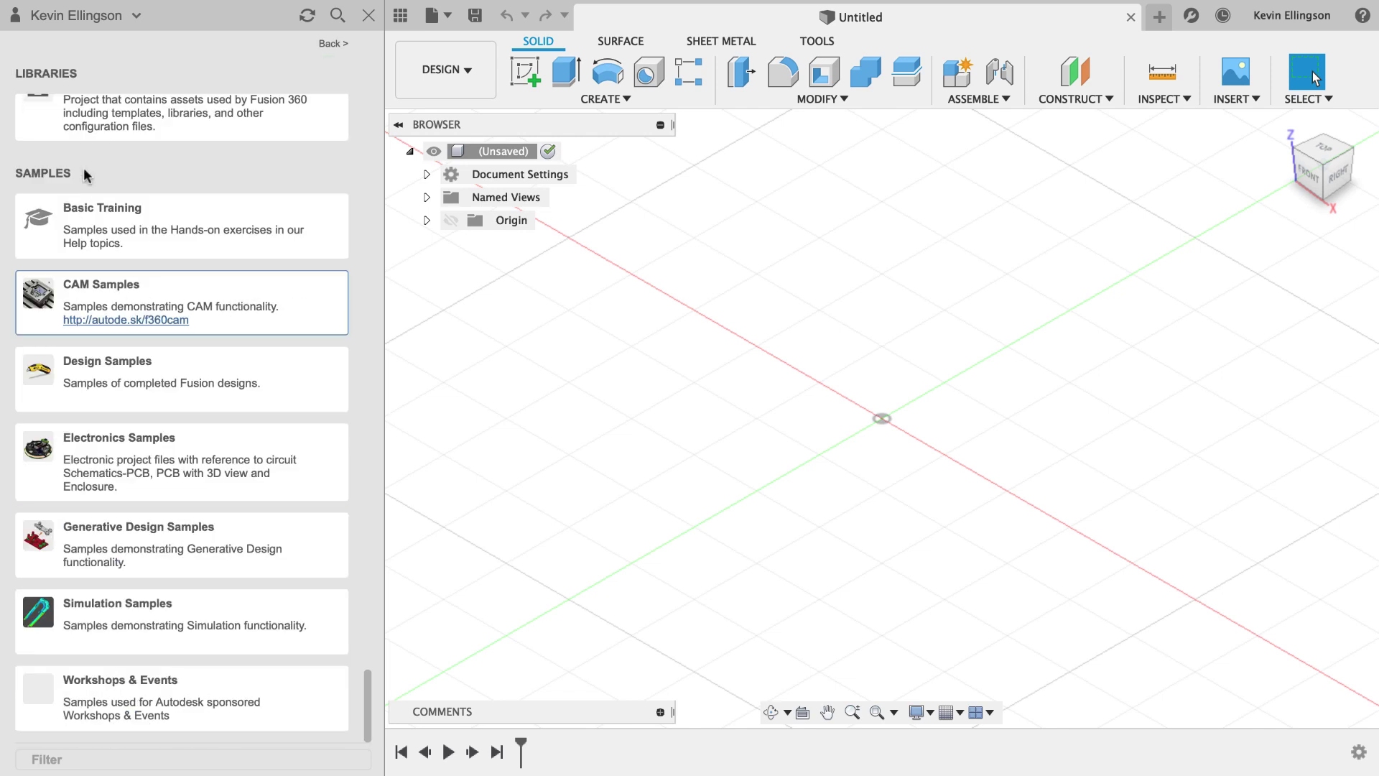
click(208, 301)
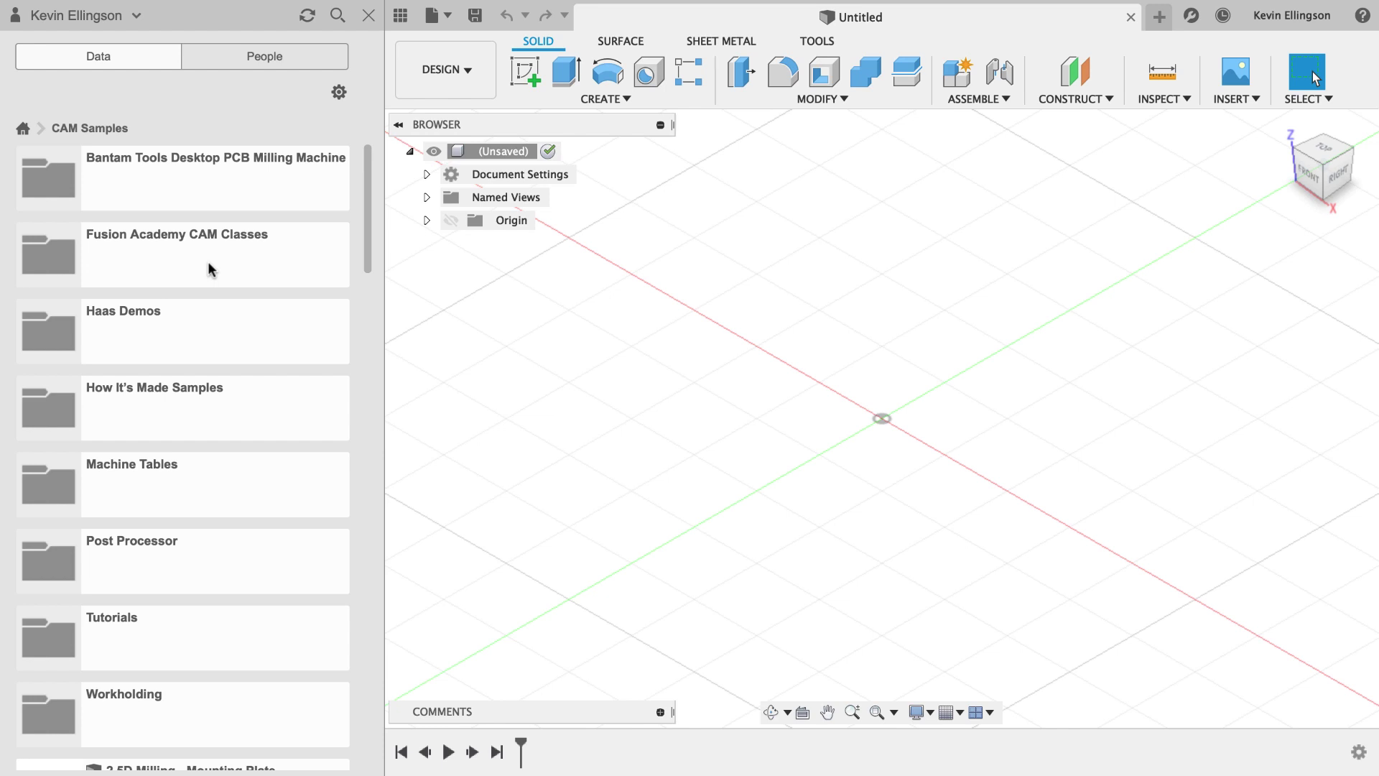
click(212, 270)
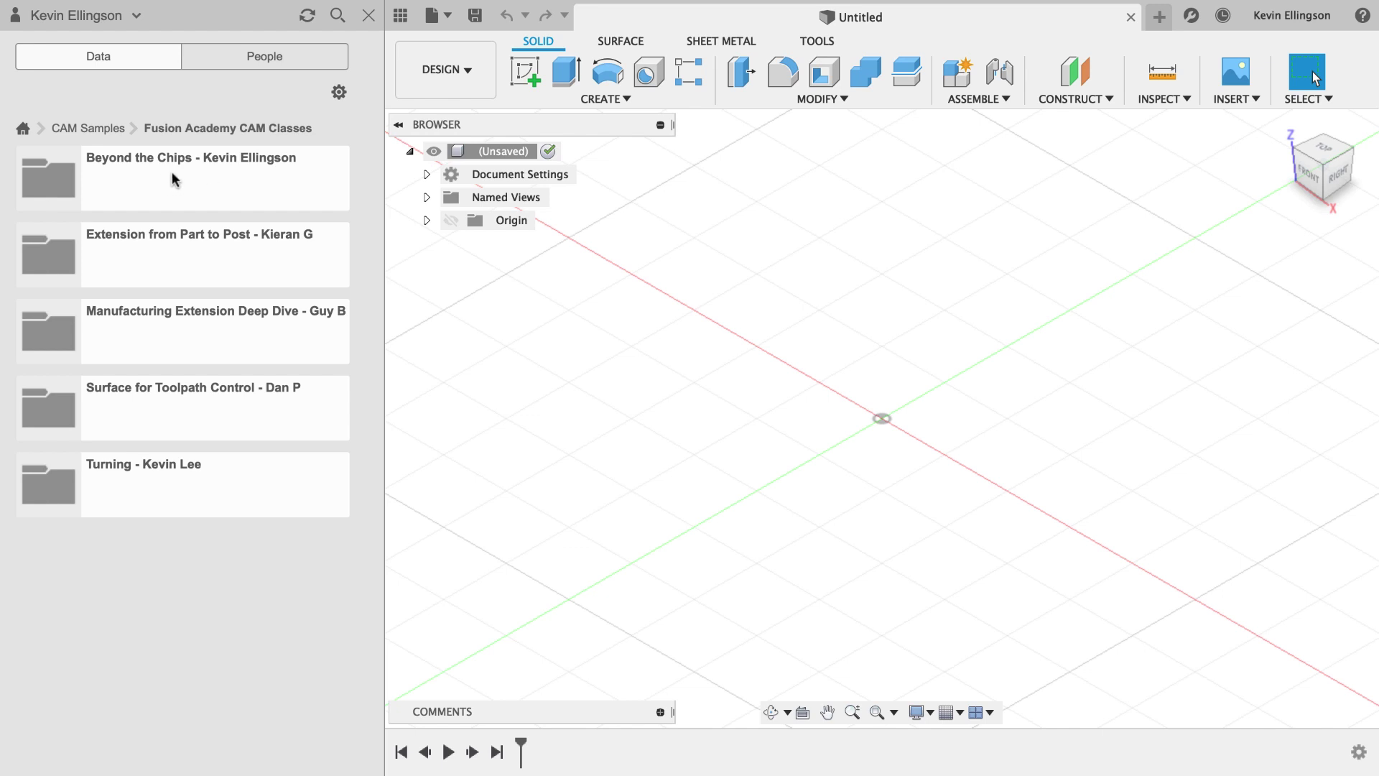
click(175, 180)
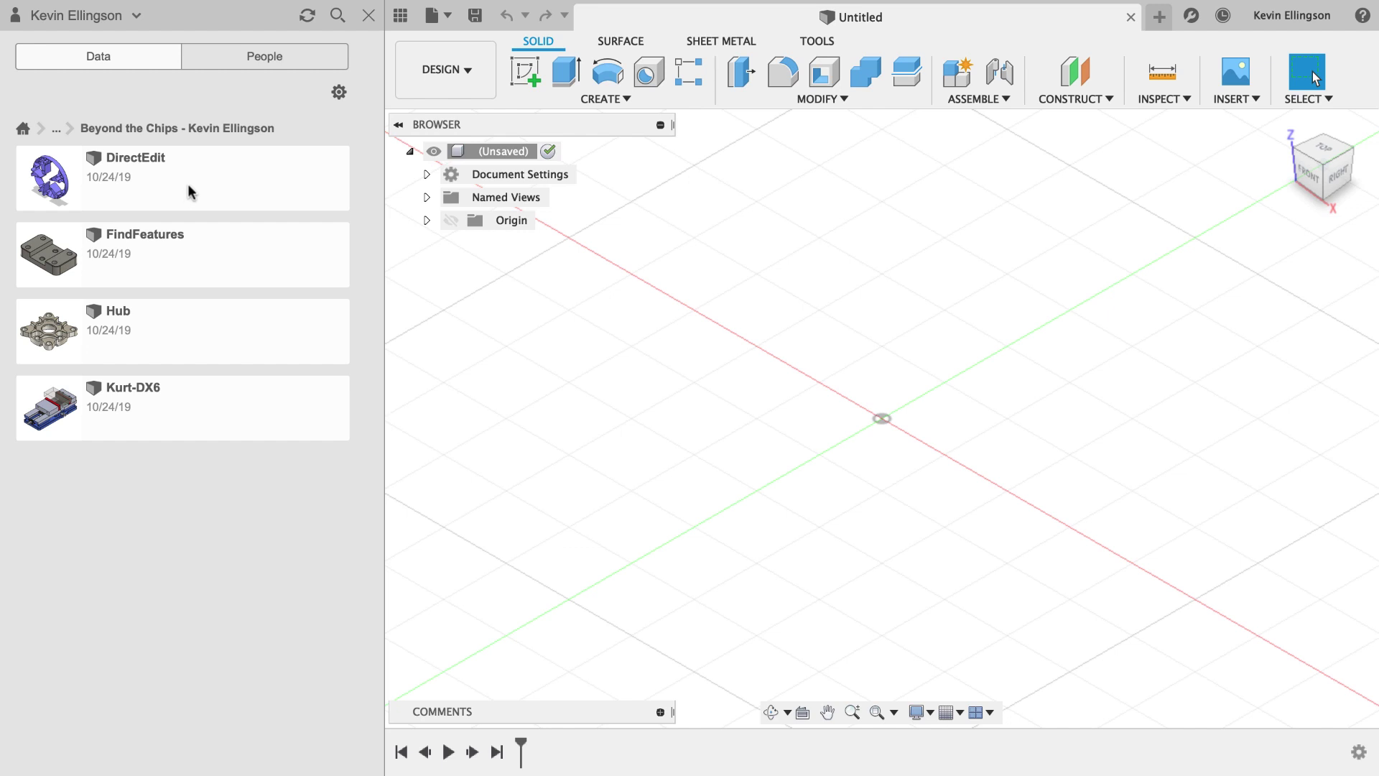
drag(190, 191, 537, 338)
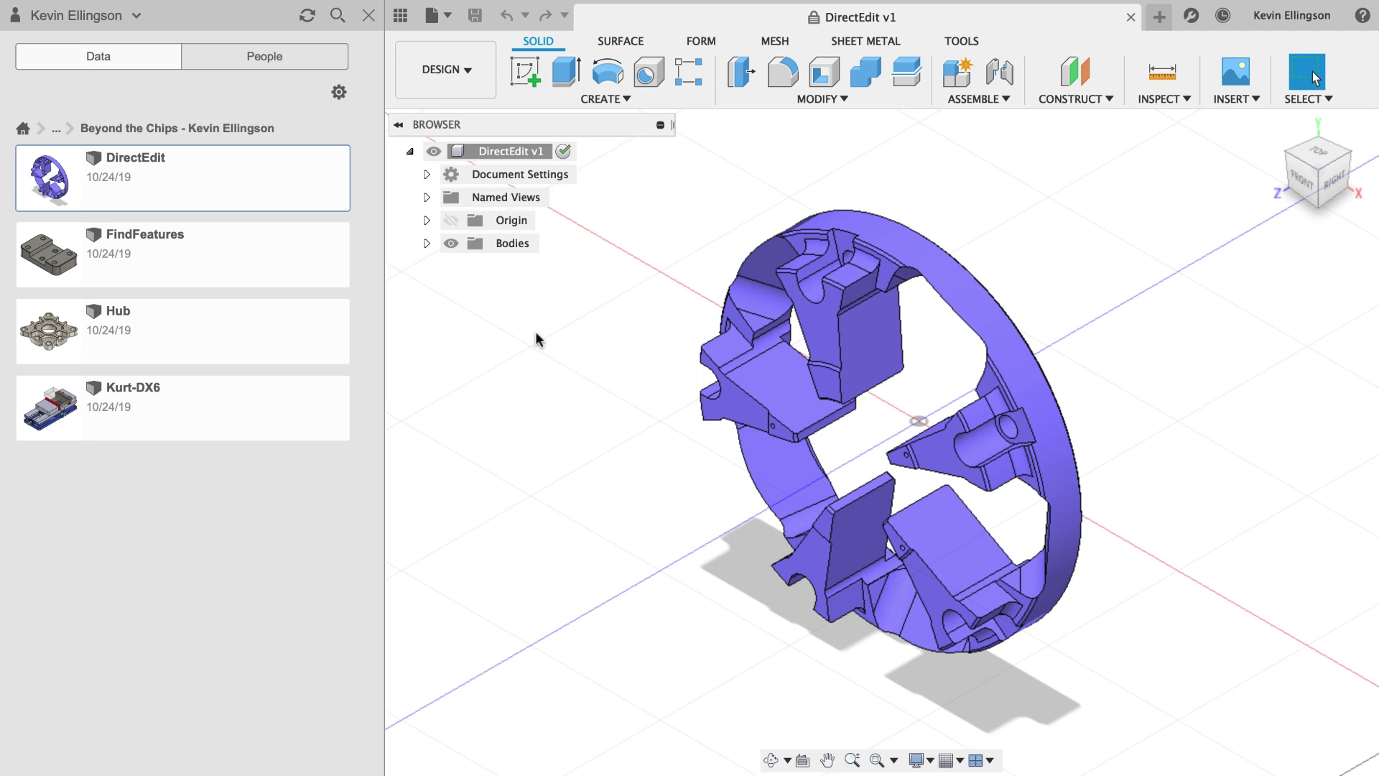
click(368, 16)
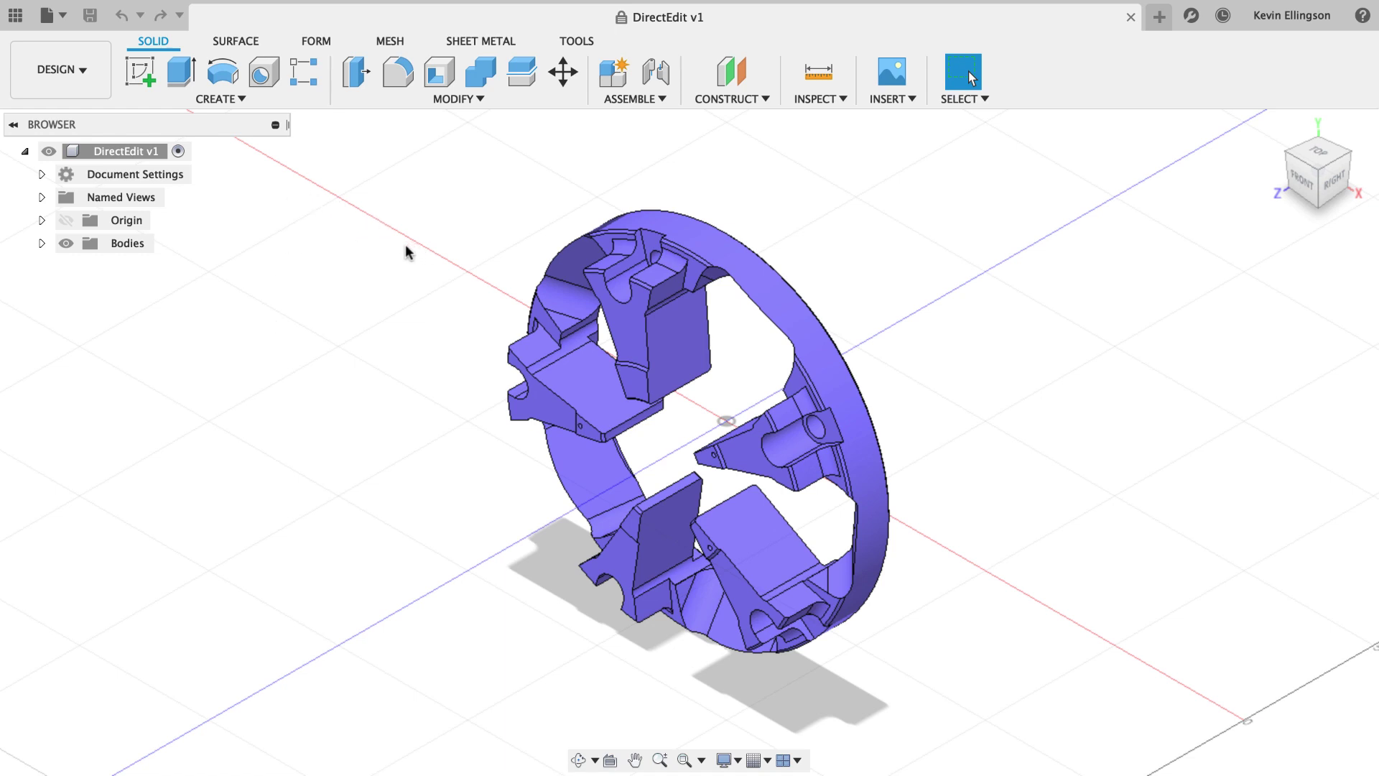
Step: Switch to the Manufacture workspace and make Setup1 the active setup
click(61, 69)
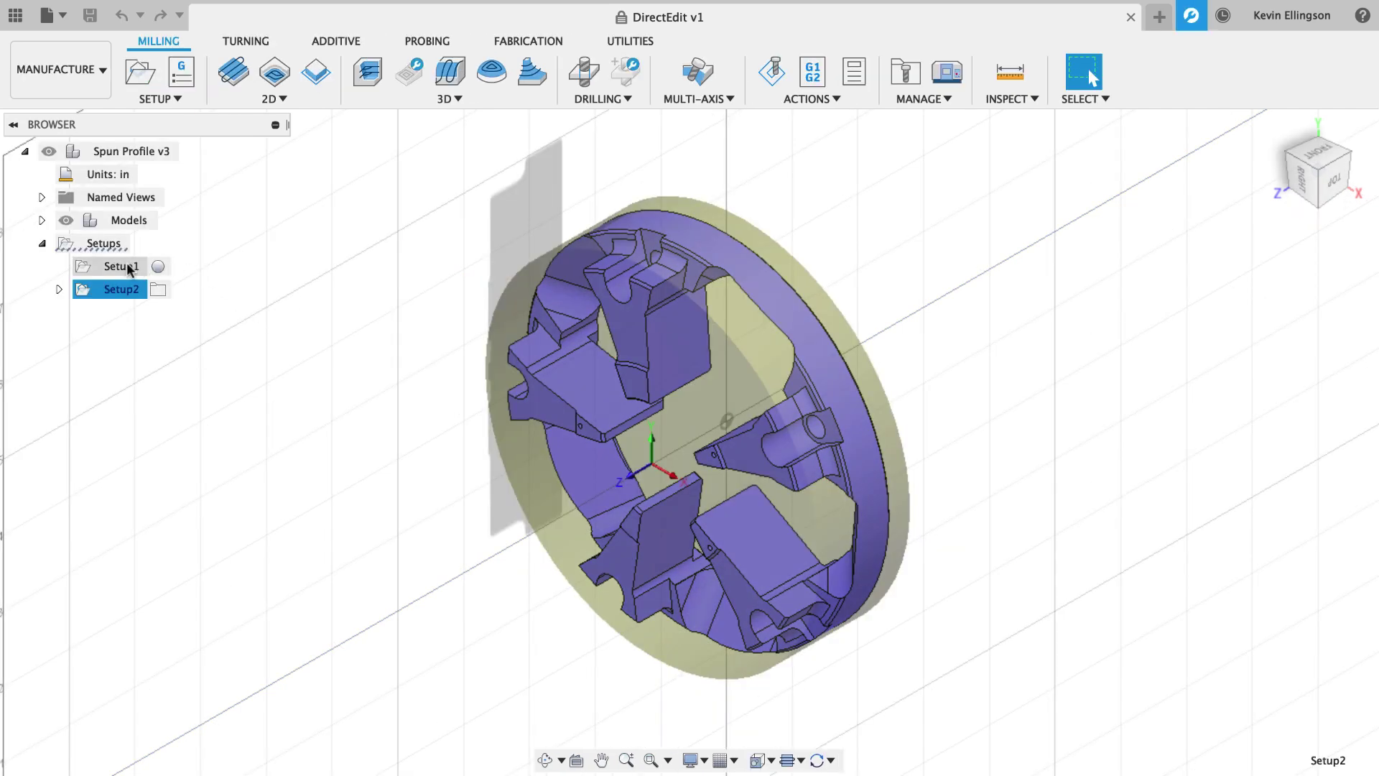
click(121, 267)
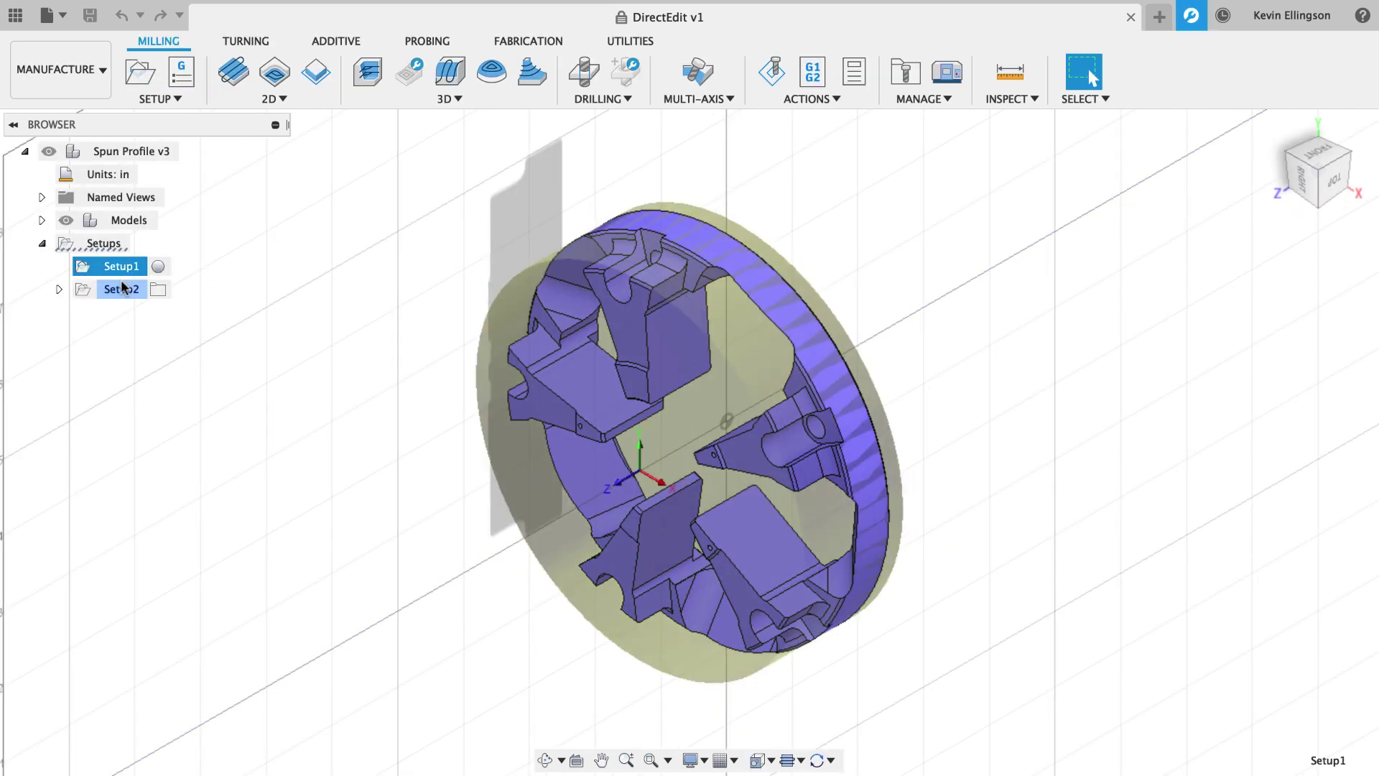
click(120, 268)
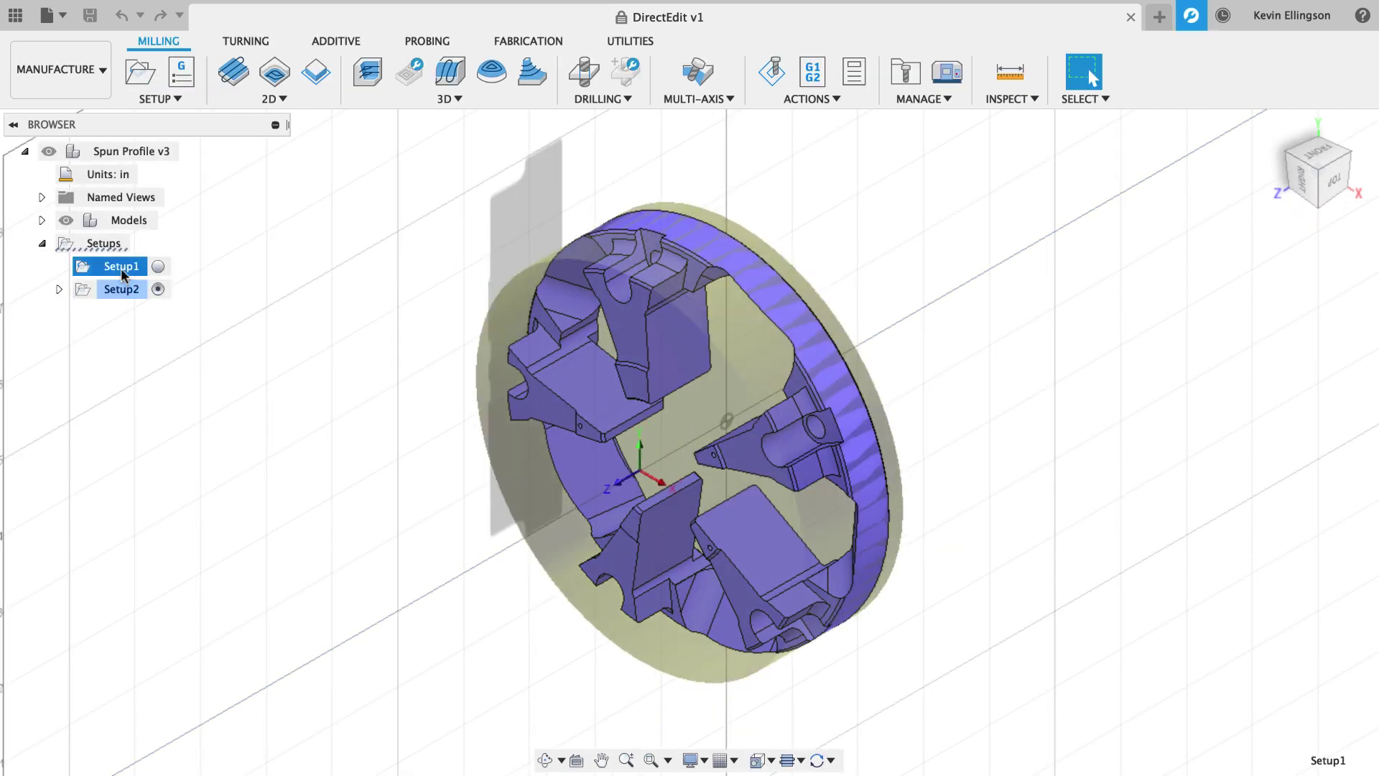
click(158, 266)
click(275, 359)
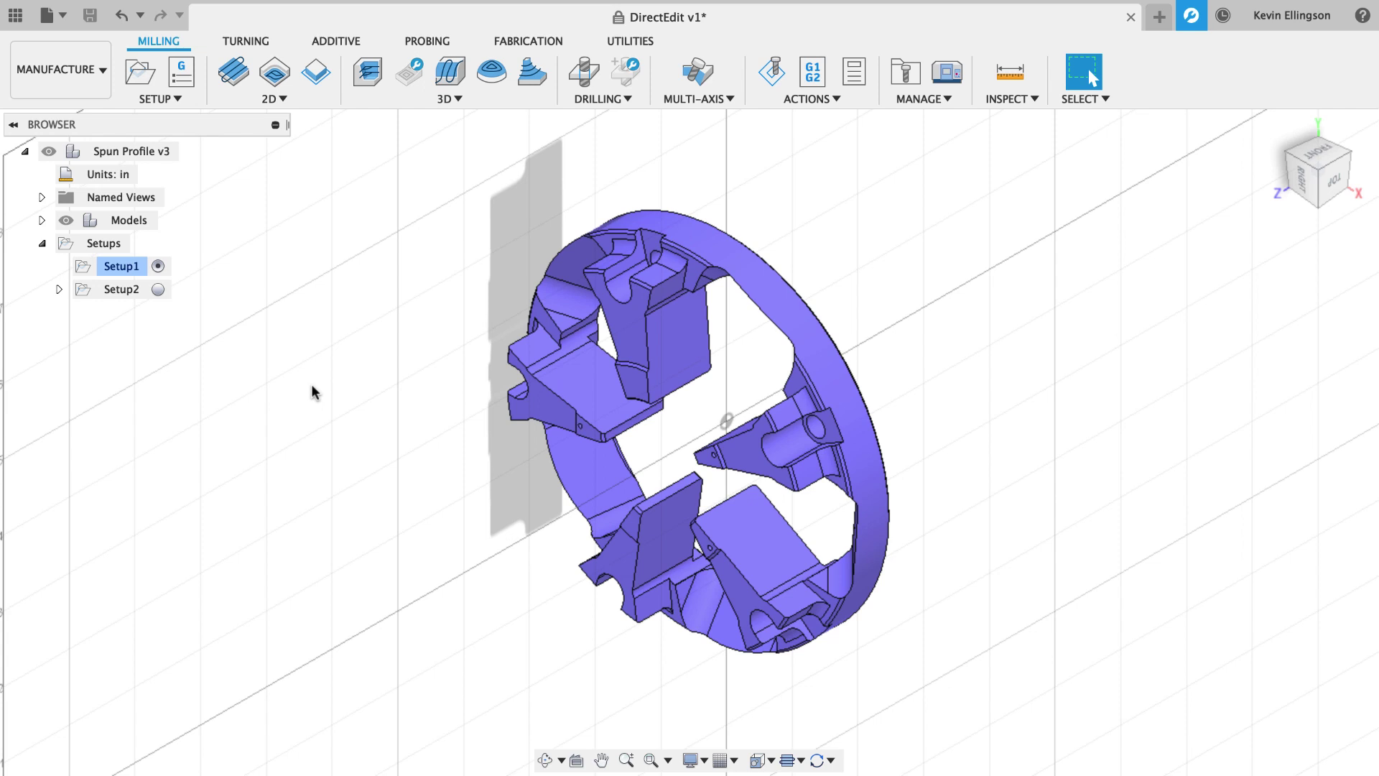
Step: Check Setup1's stock and axes, orient the view squarely to the ring's face with the arms, and define that view as Top
click(122, 270)
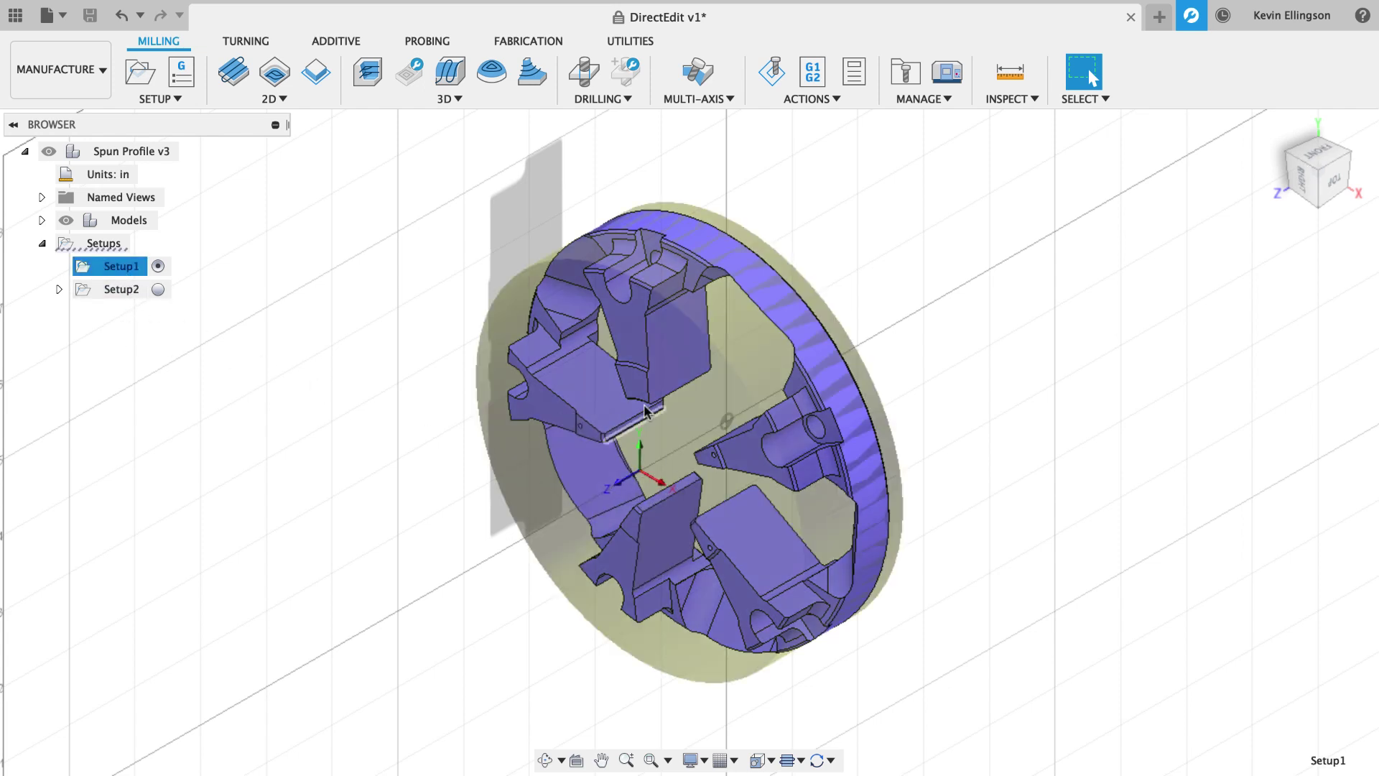
click(299, 554)
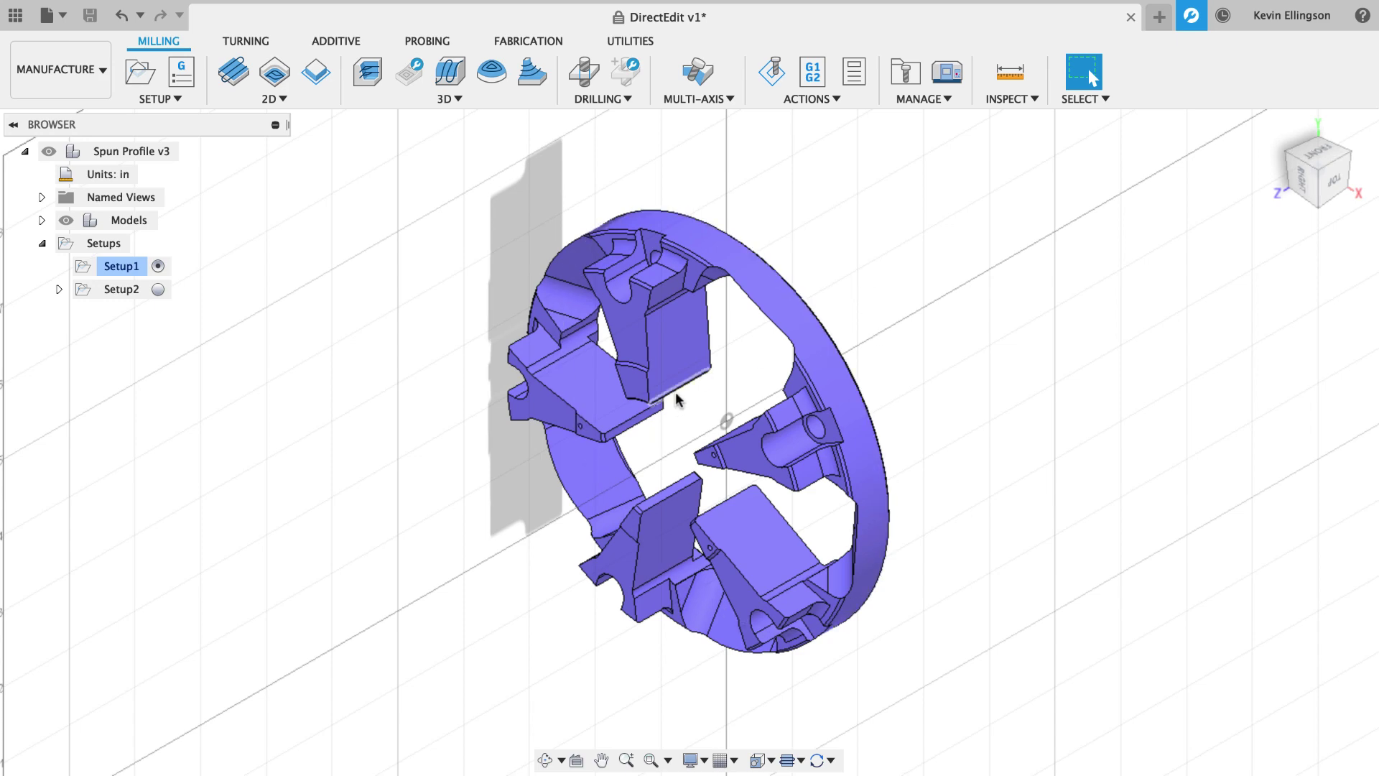
scroll(670, 390, up, 3)
scroll(635, 374, down, 3)
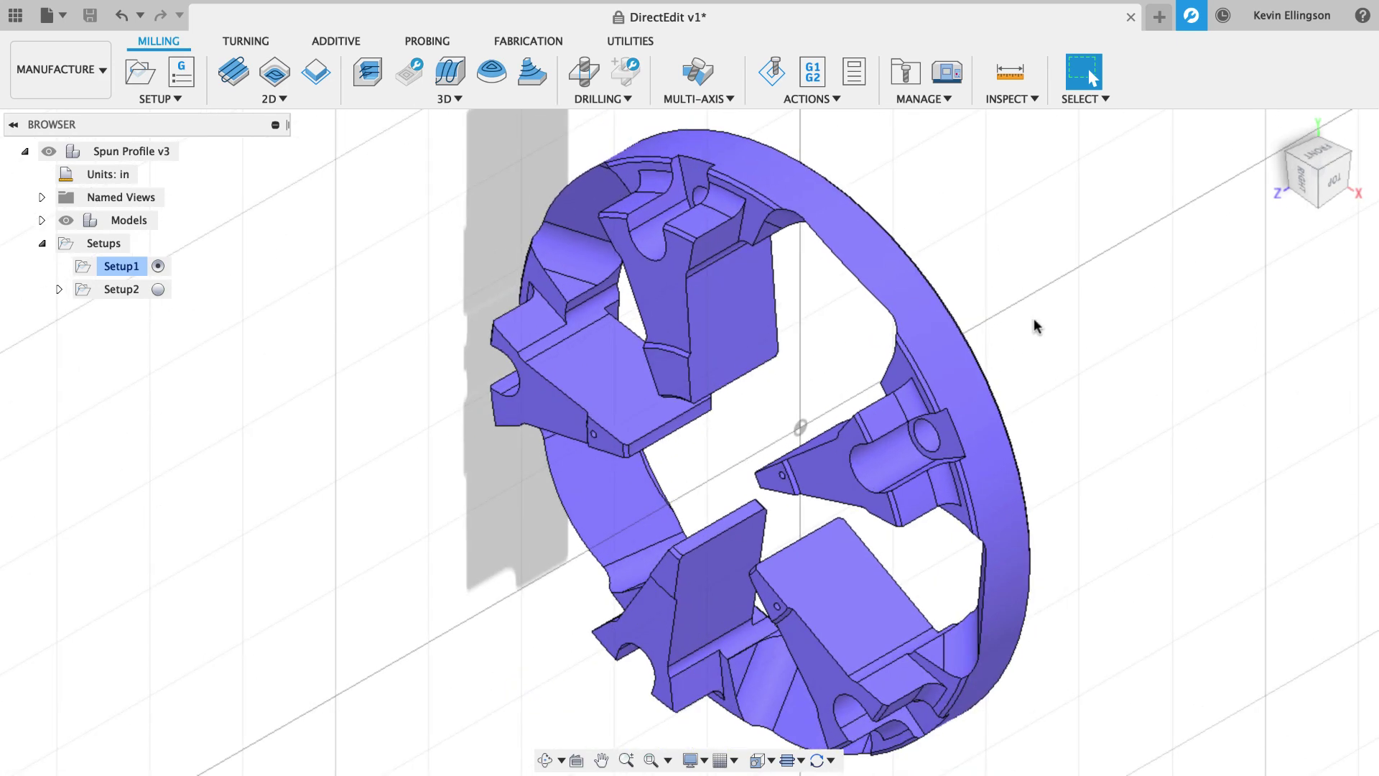
click(1304, 175)
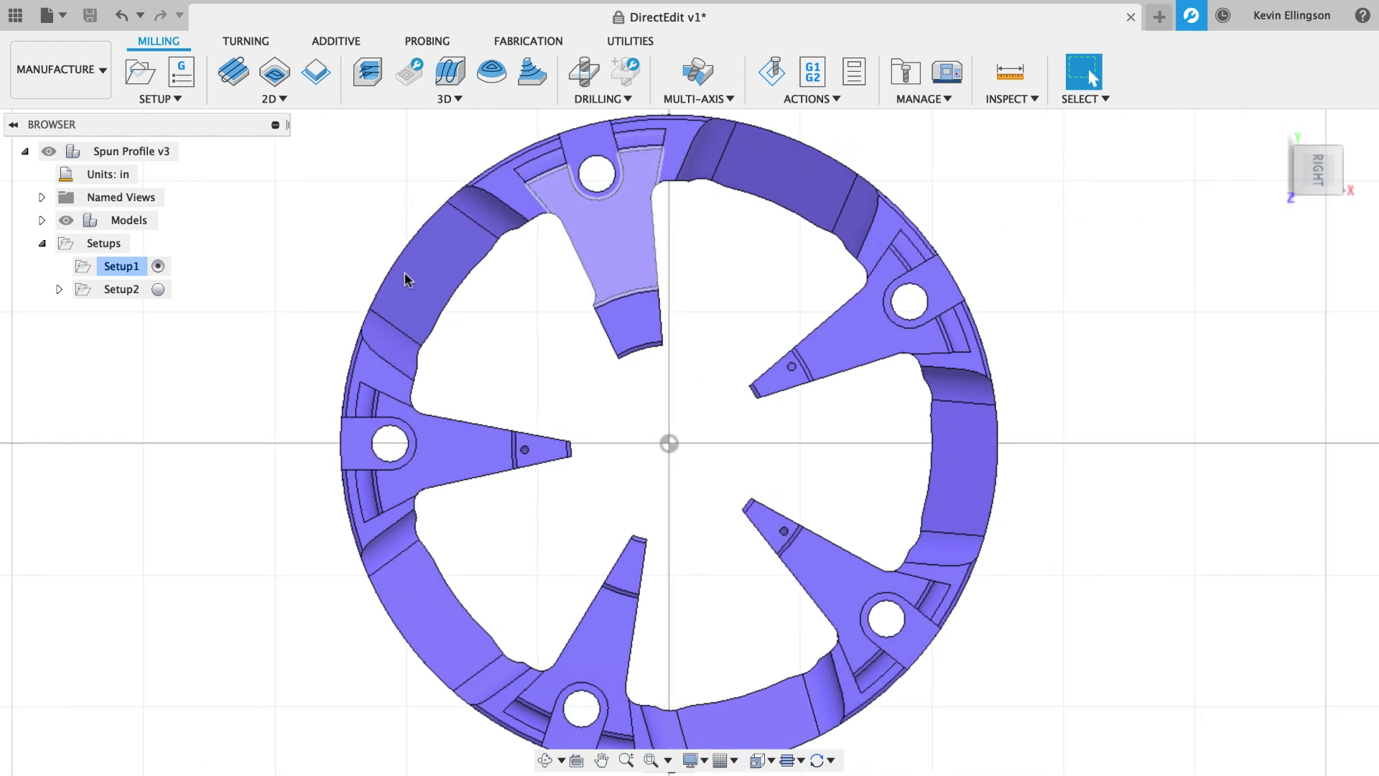
click(135, 266)
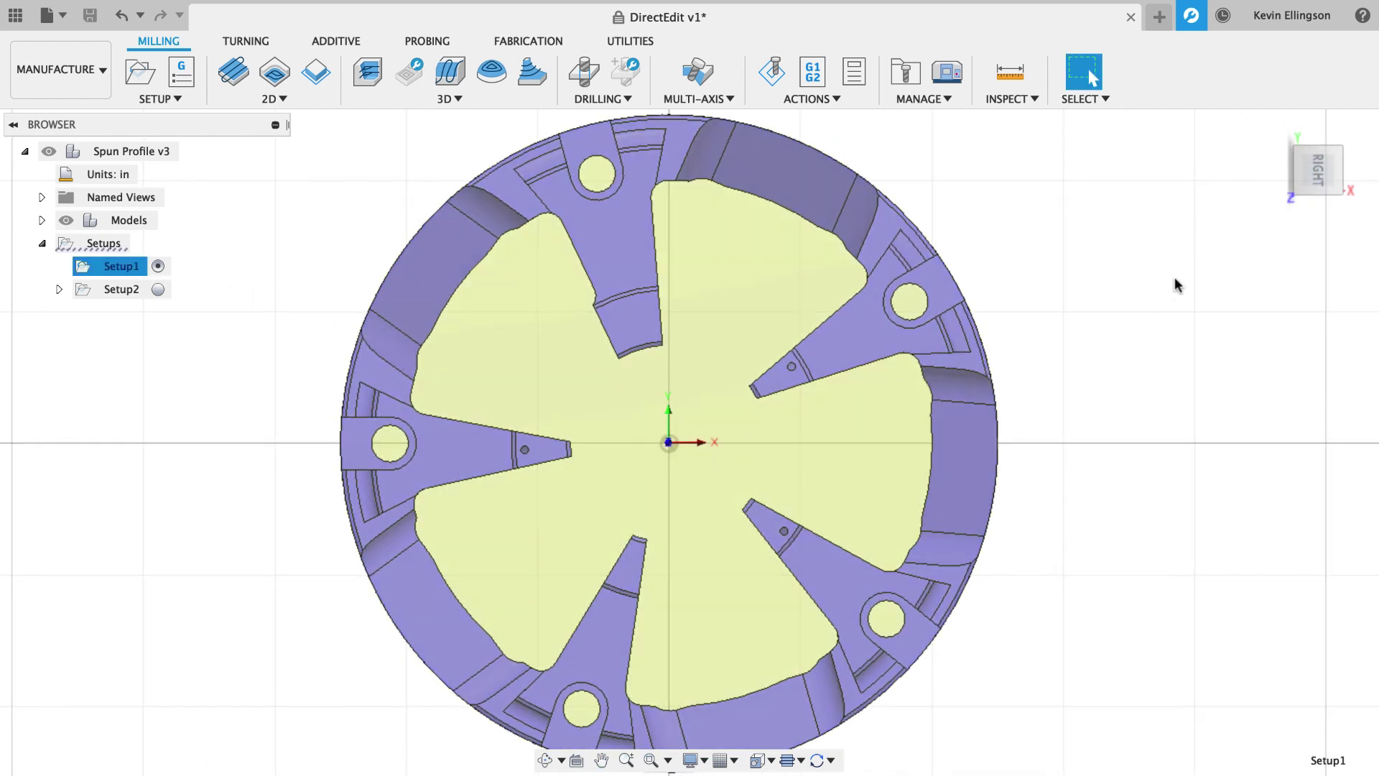
right_click(1314, 172)
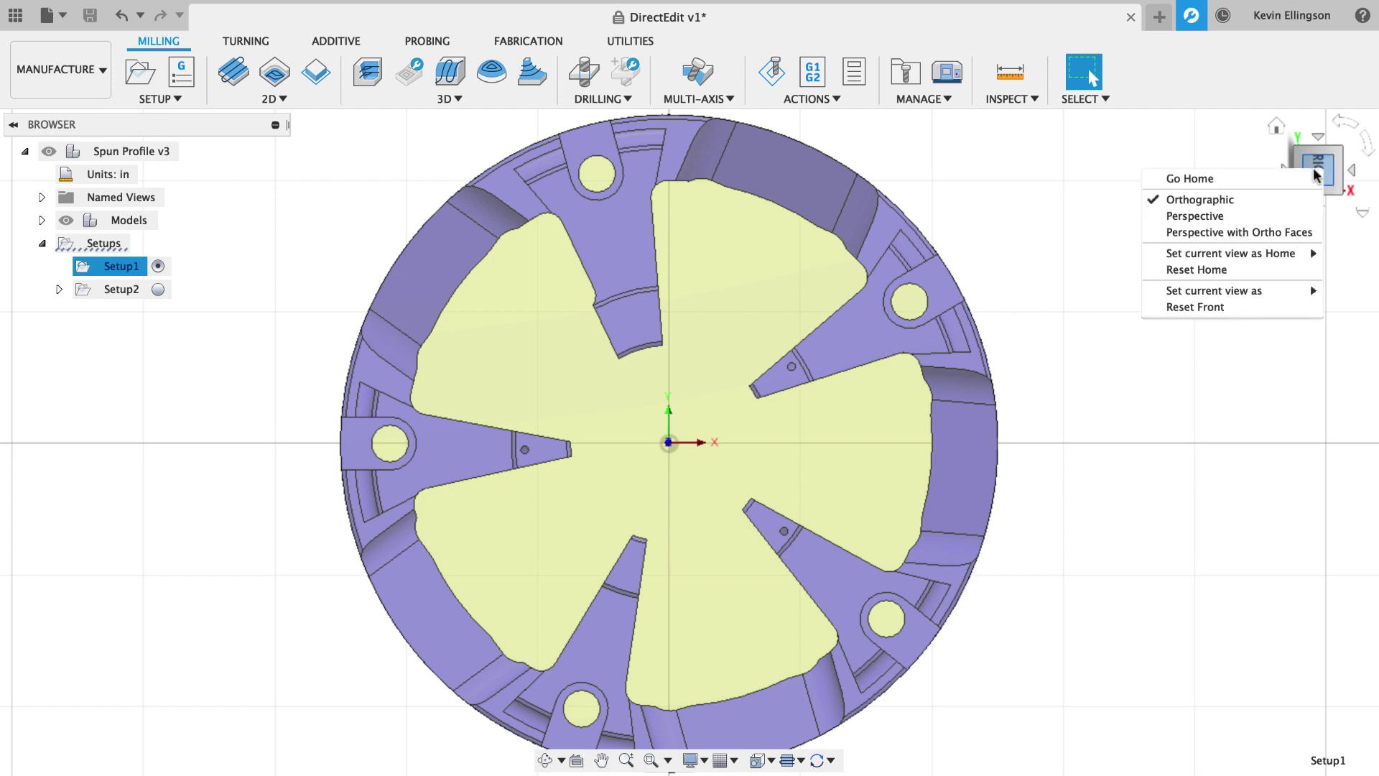
mouse_move(1197, 256)
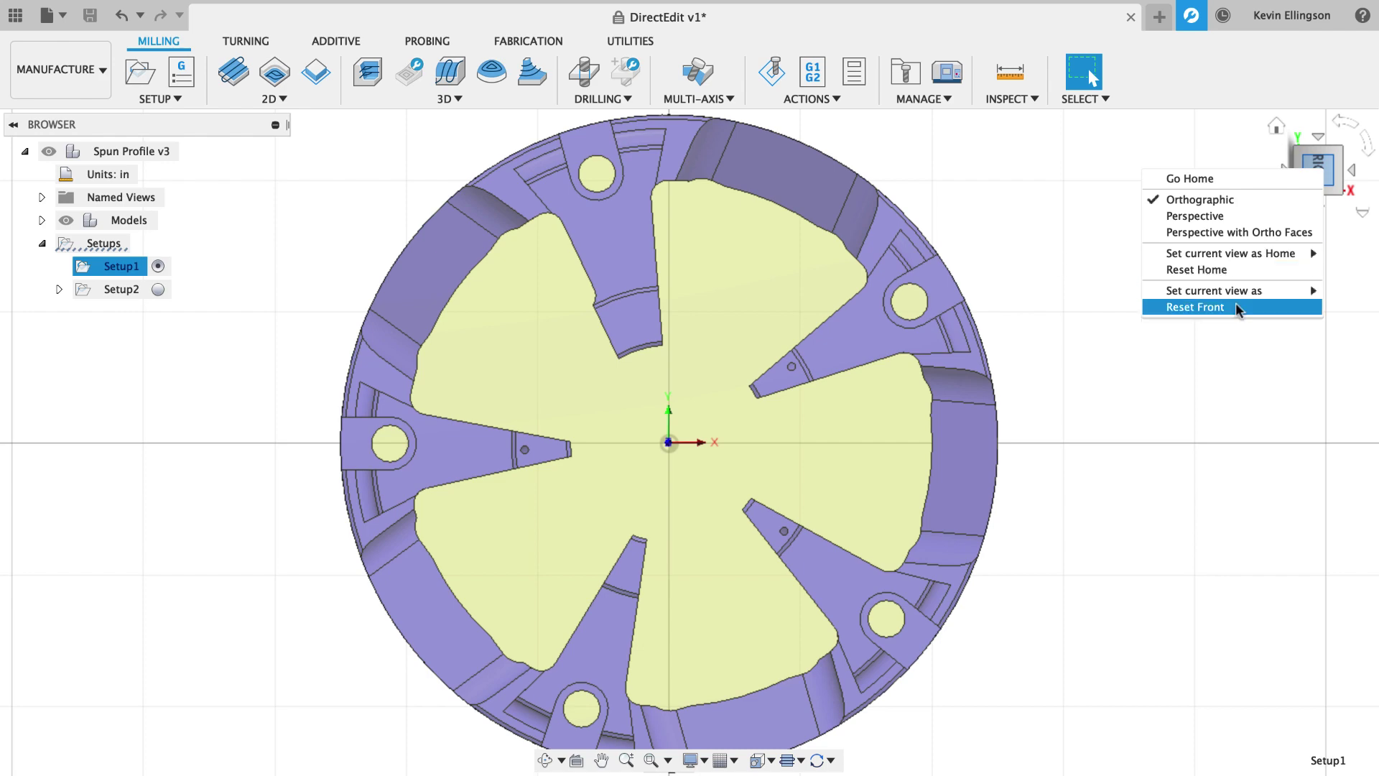
mouse_move(1224, 289)
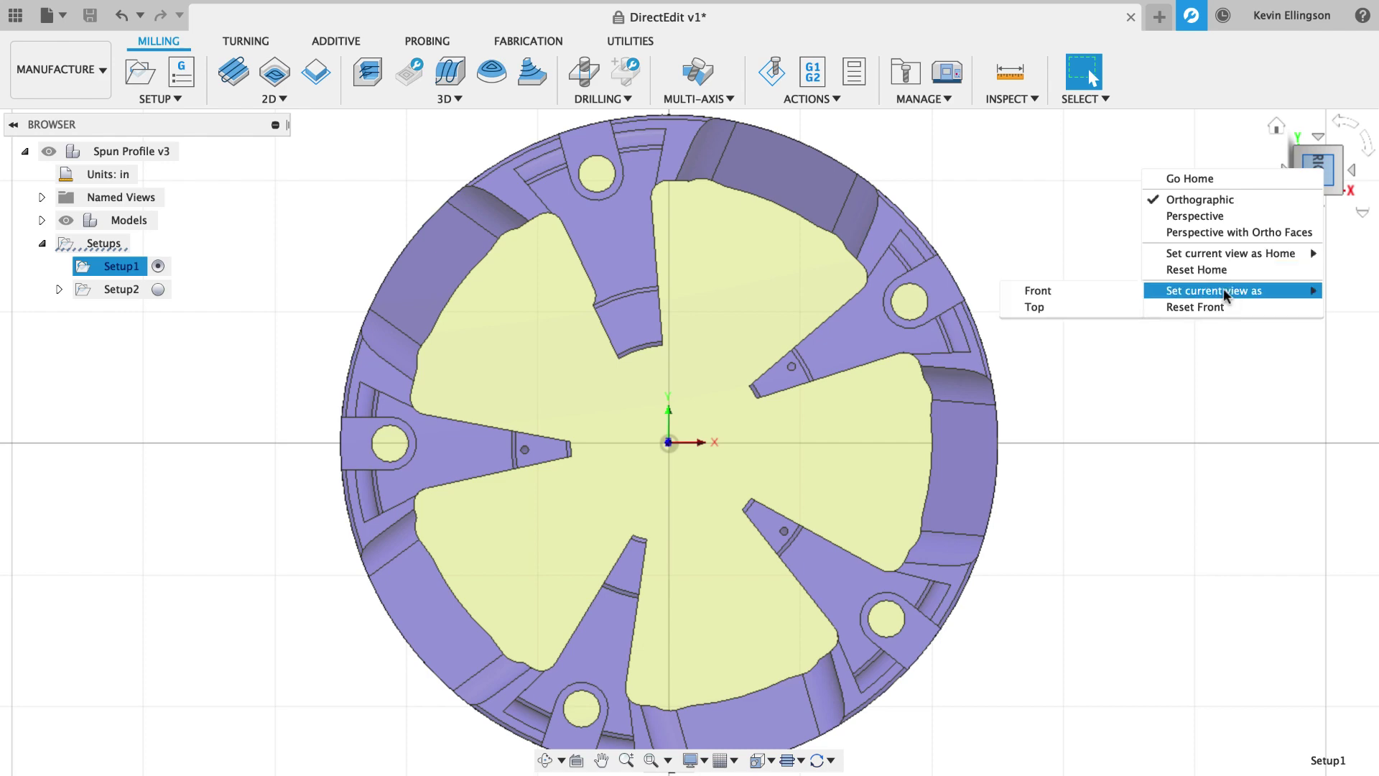
click(1119, 308)
Step: Orient the part to the isometric view between Top, Front and Right, save it as the Home view, and return to Home
shift+middle_drag(1083, 333, 1099, 286)
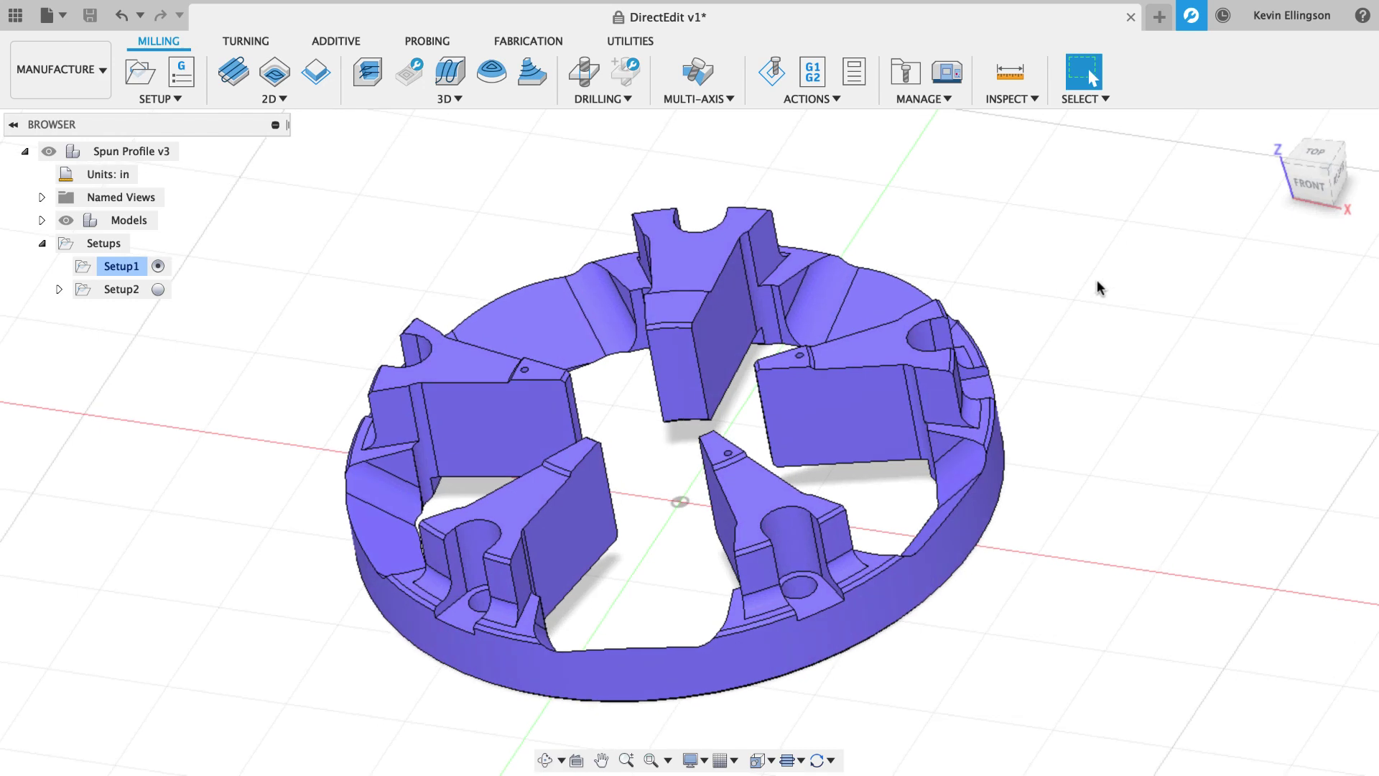
click(1325, 173)
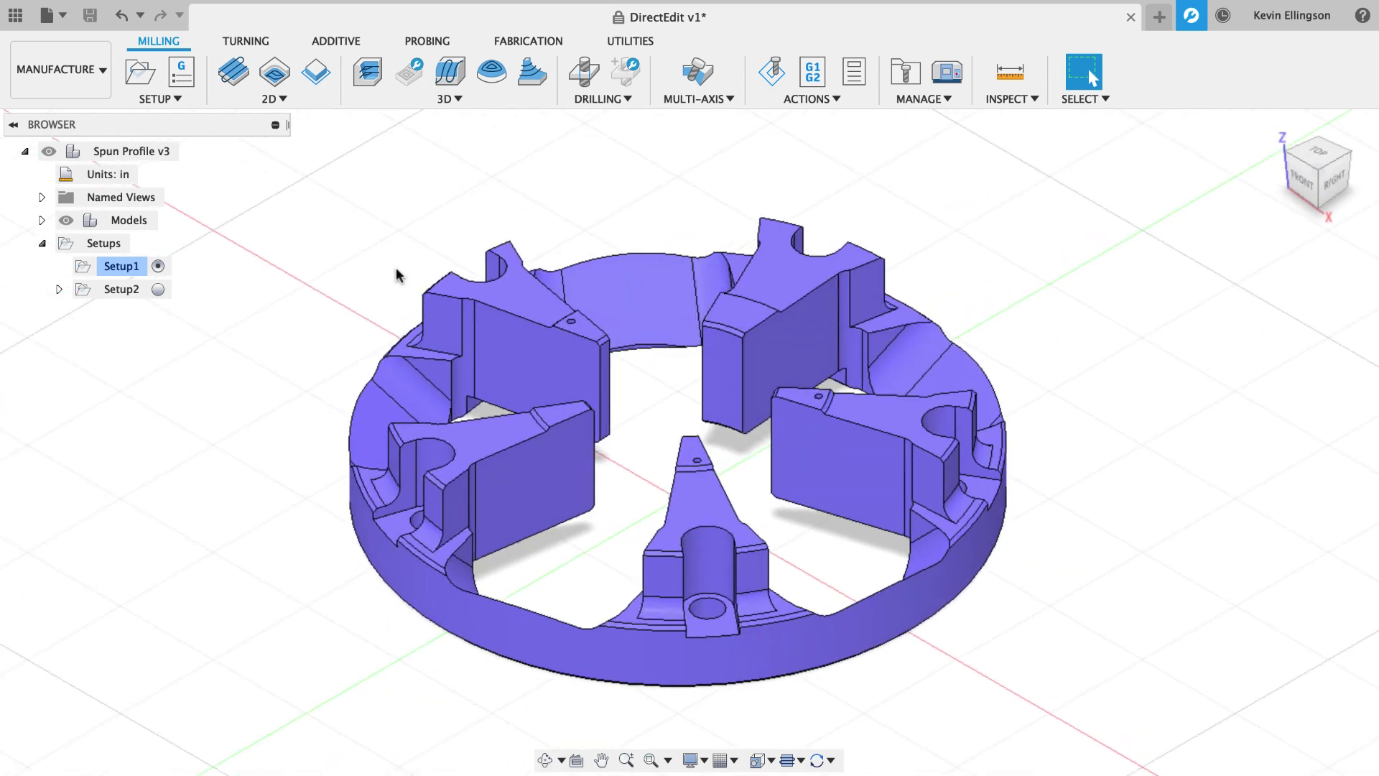
click(118, 267)
click(307, 221)
right_click(1322, 176)
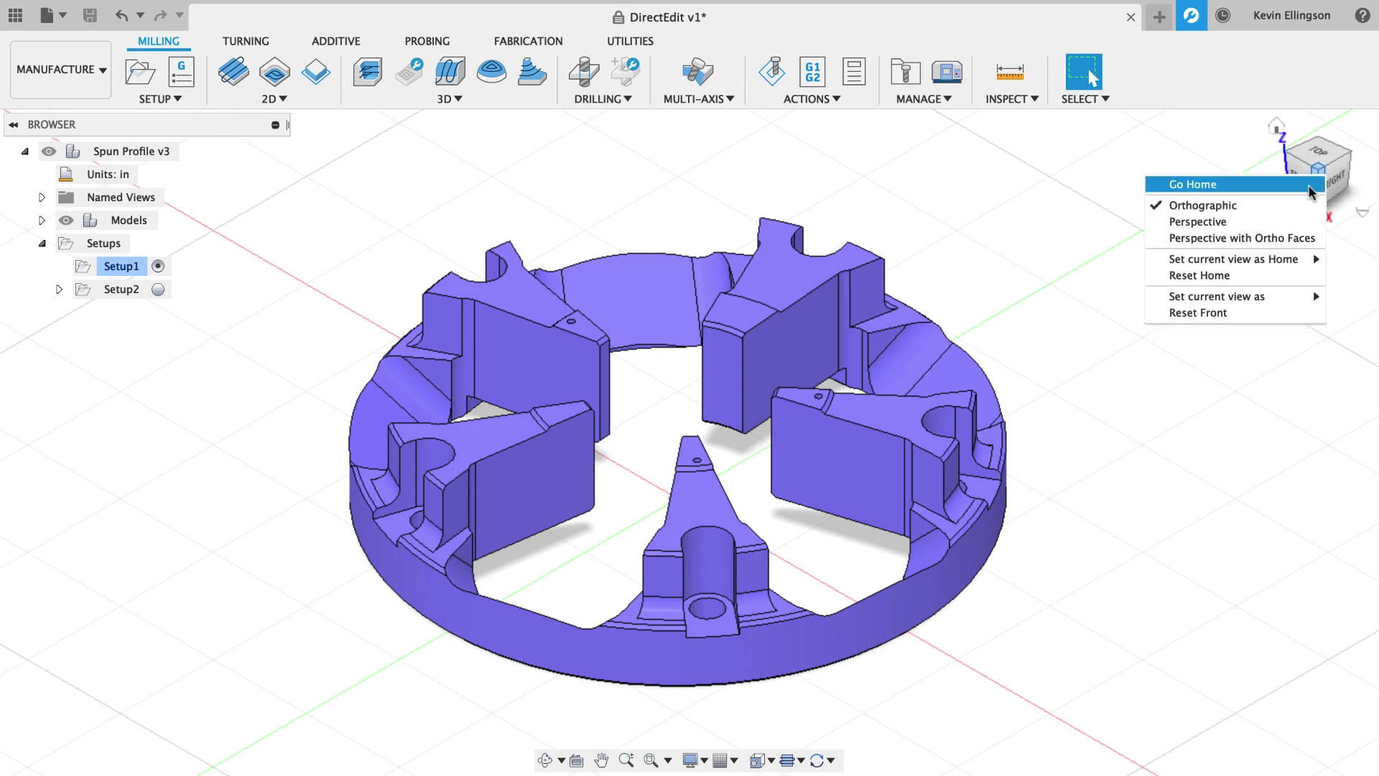
mouse_move(1296, 260)
click(1092, 260)
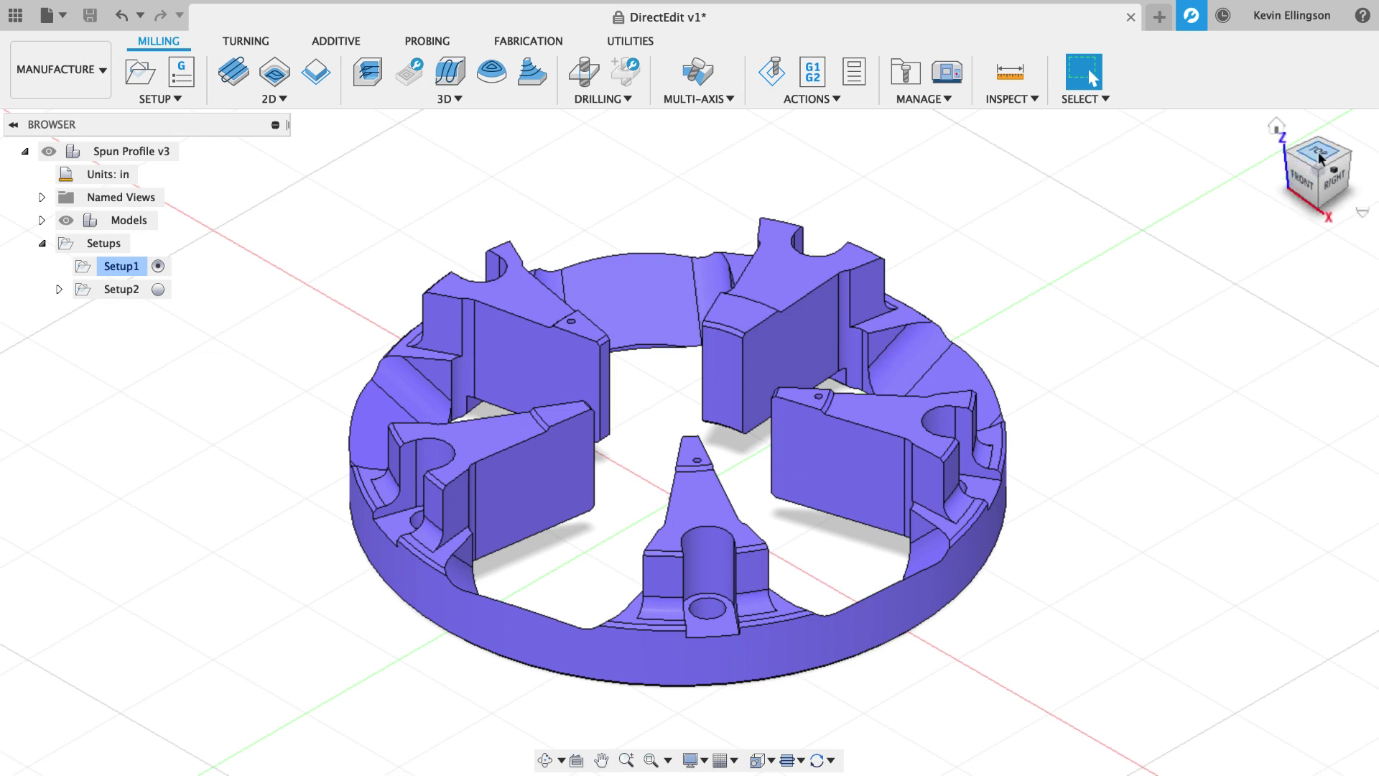
mouse_move(1013, 272)
shift+middle_down()
mouse_move(1006, 326)
mouse_move(1182, 289)
mouse_move(1281, 187)
shift+middle_up()
click(1272, 126)
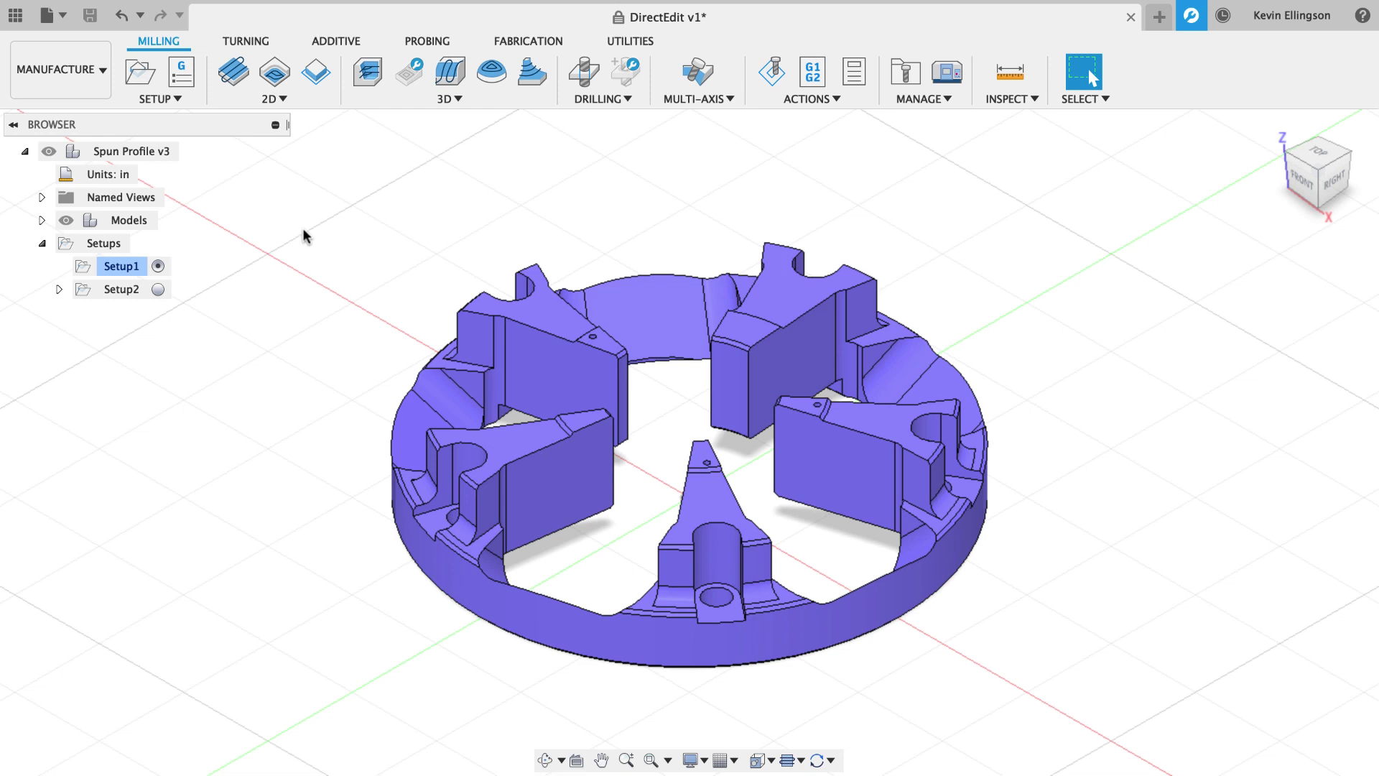
Step: Return to the Design workspace and examine the edges, fillets and pockets where the arms meet the ring
click(85, 85)
click(84, 119)
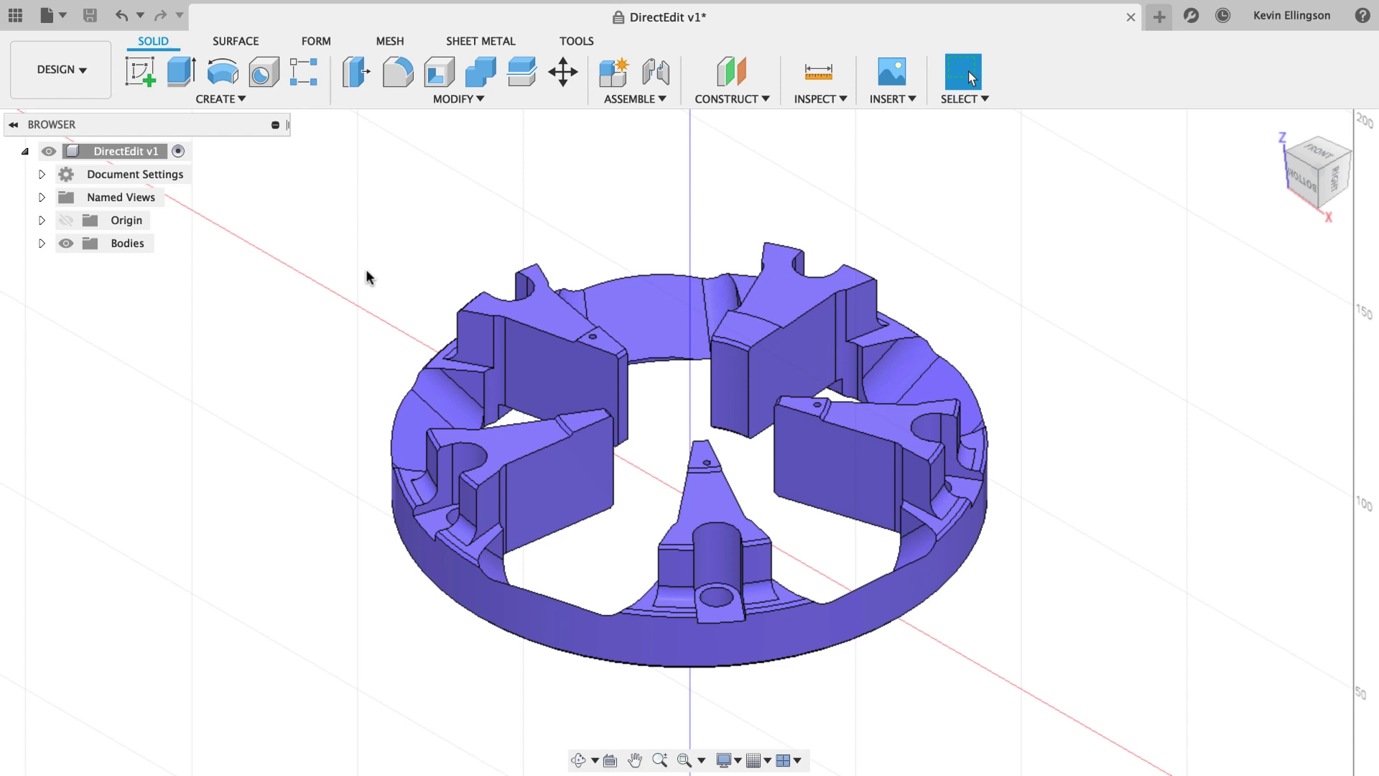
scroll(324, 467, up, 5)
middle_drag(323, 468, 383, 532)
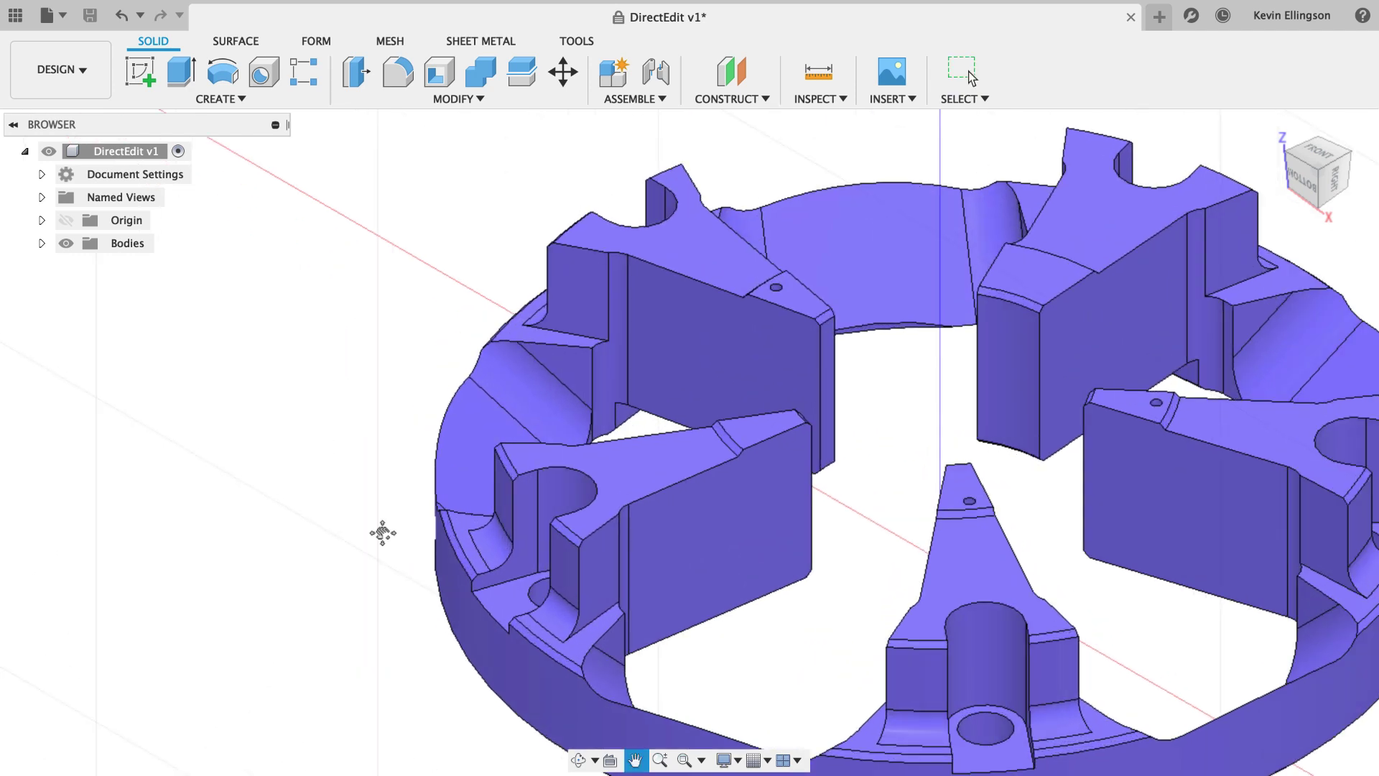
scroll(383, 532, up, 5)
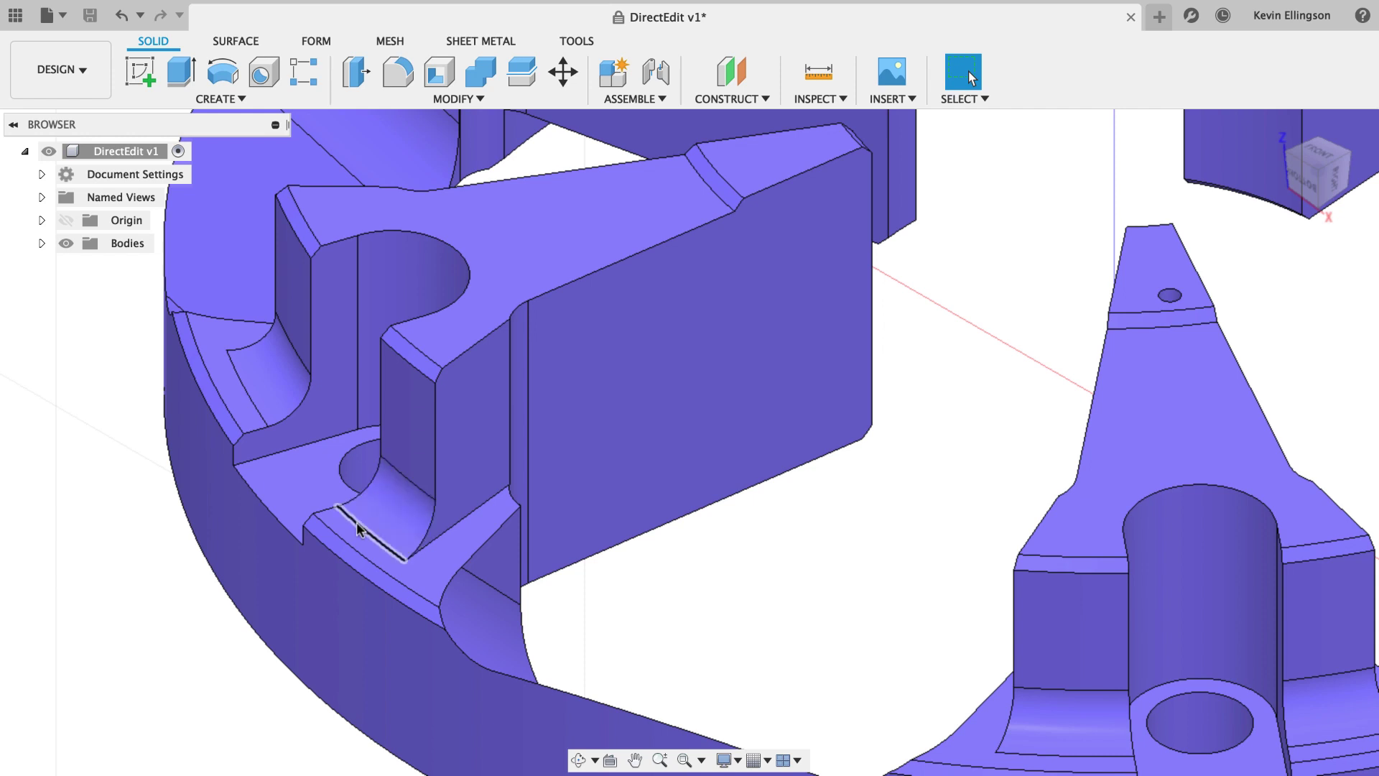
click(489, 501)
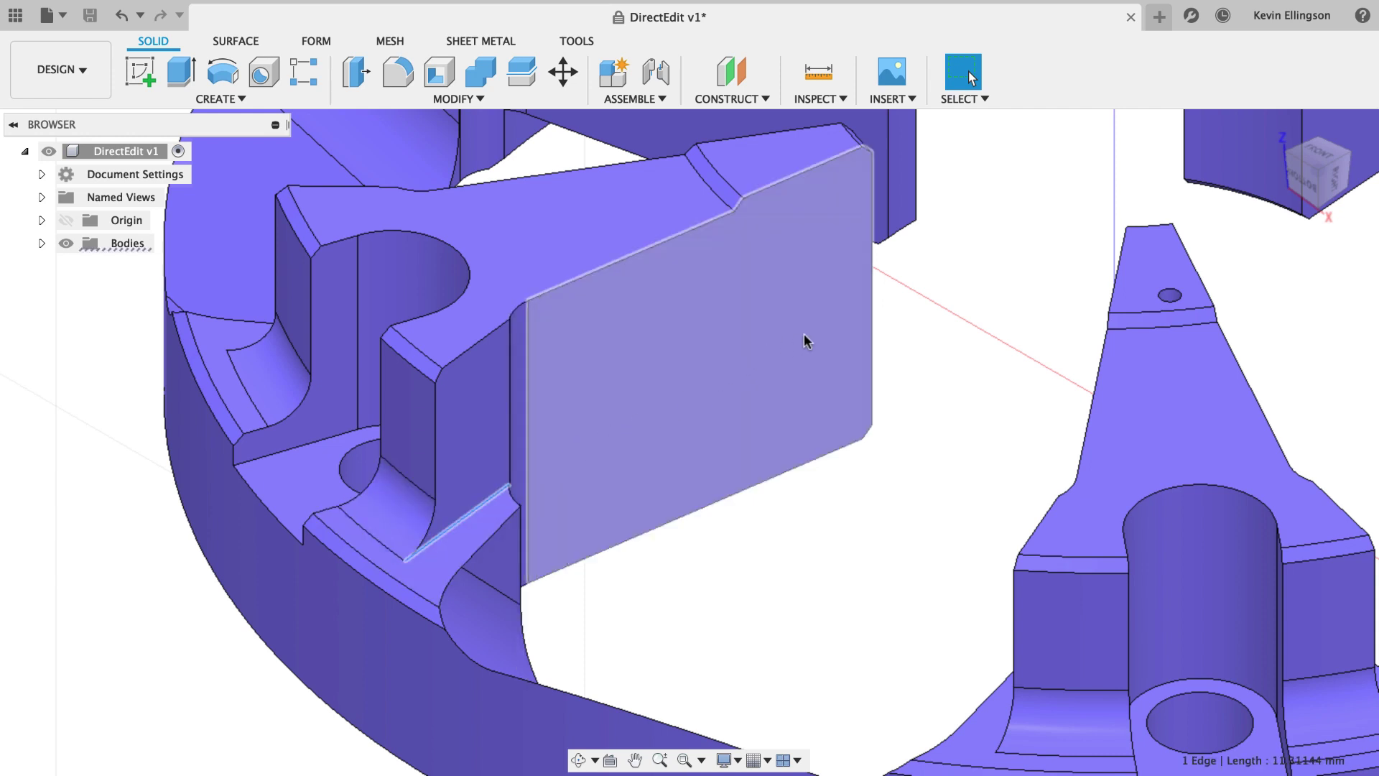
click(629, 567)
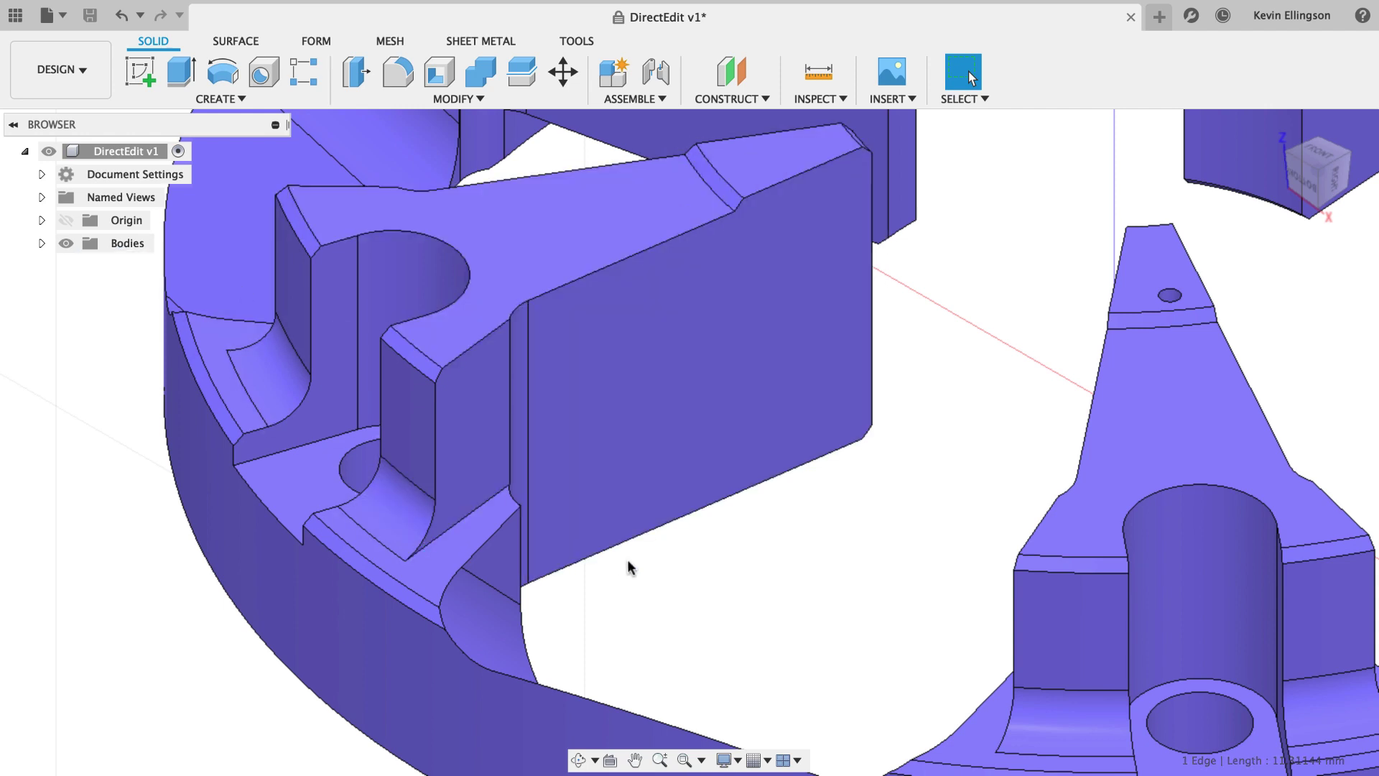
scroll(462, 462, down, 3)
shift+middle_drag(461, 462, 191, 216)
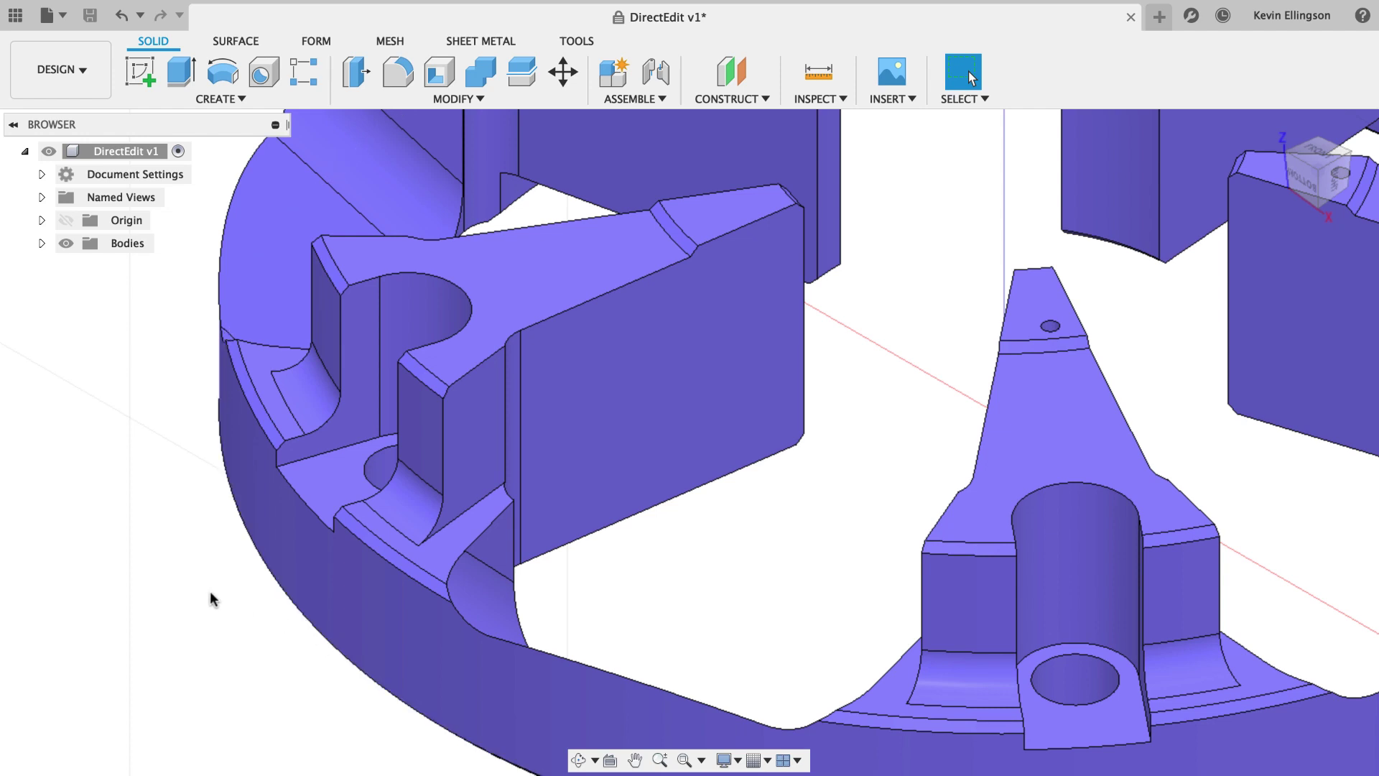
scroll(157, 457, down, 2)
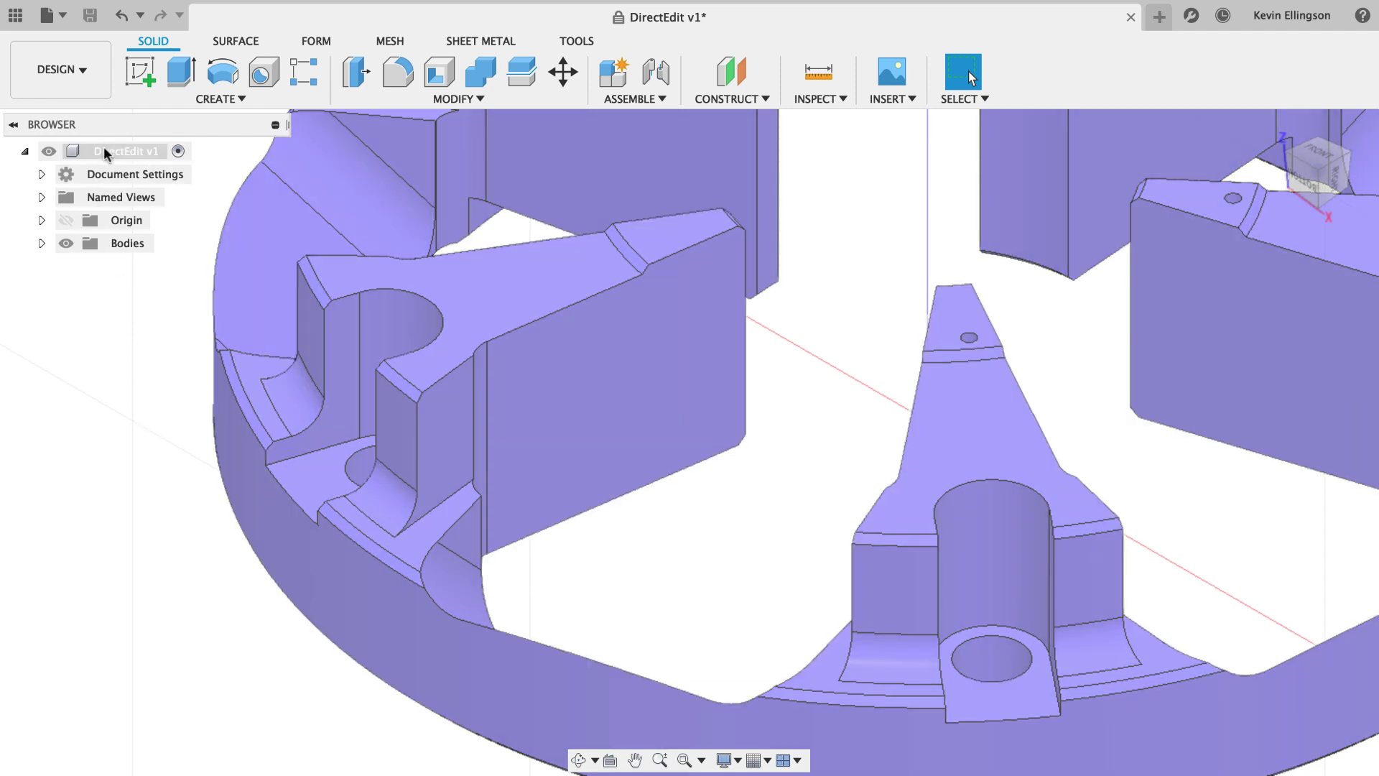
Step: Turn on design history capture for the DirectEdit design
right_click(104, 149)
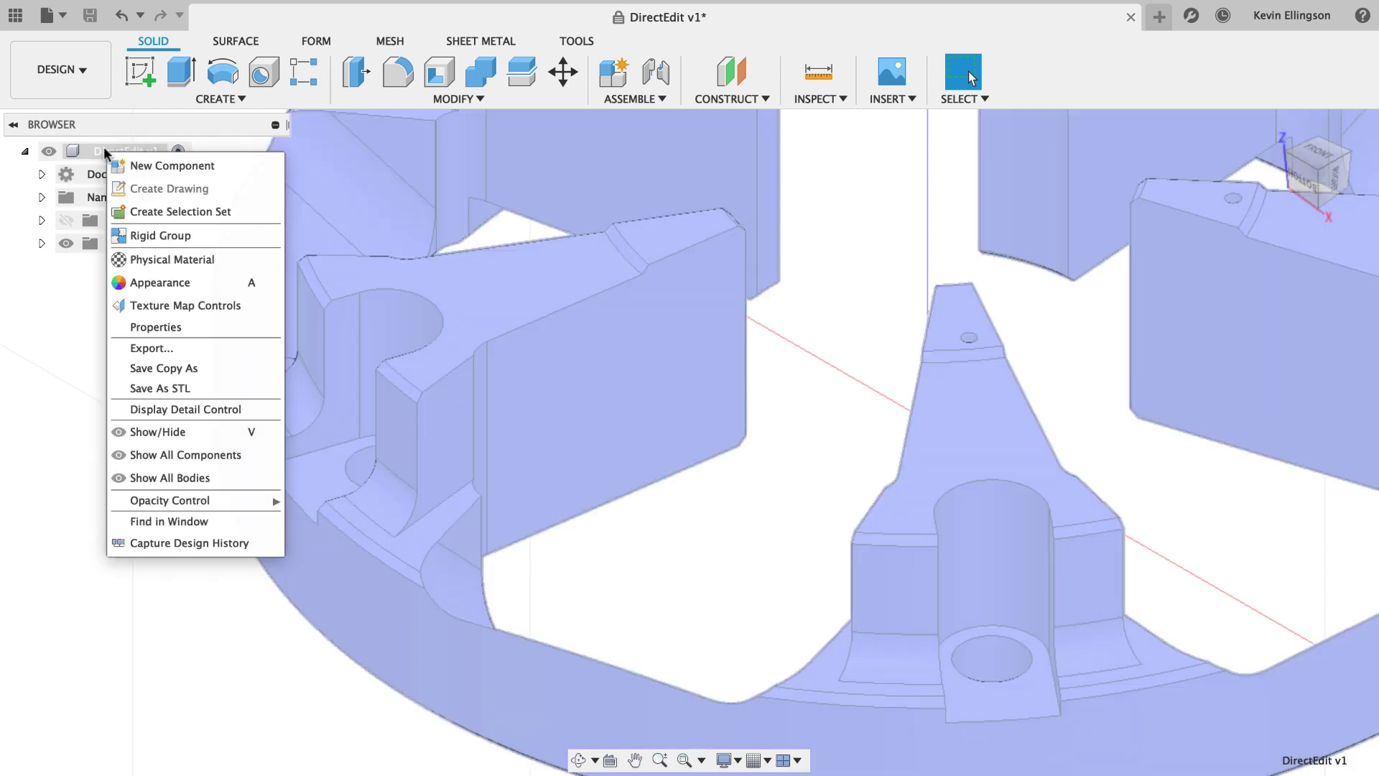
click(237, 543)
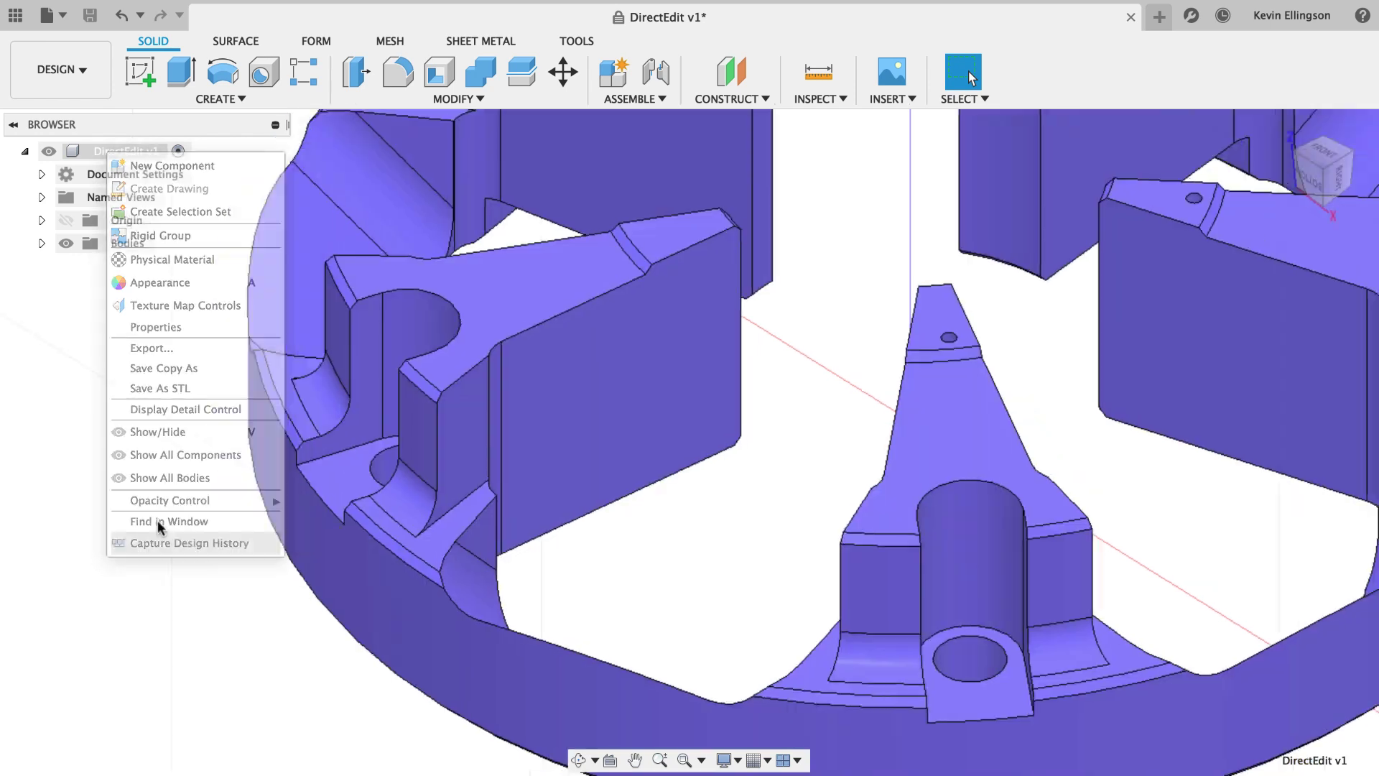
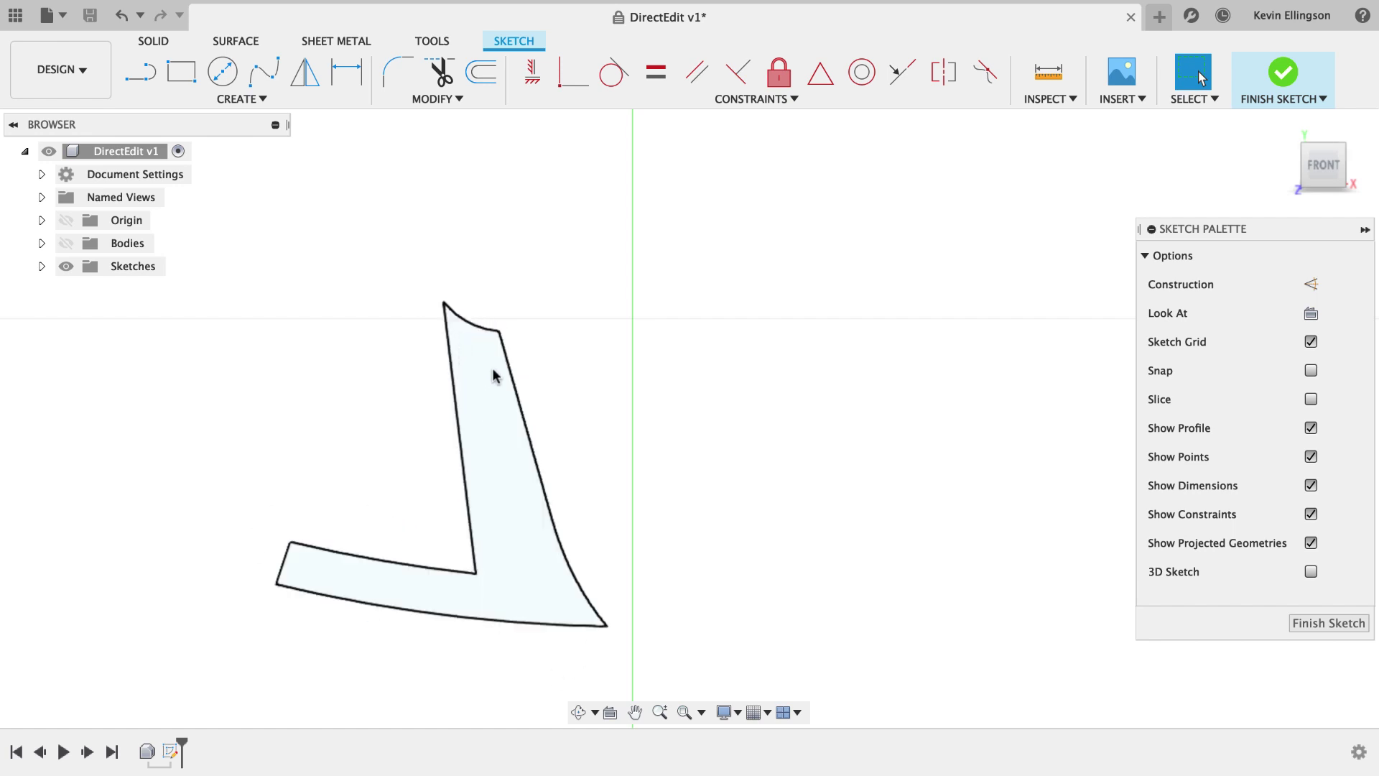
scroll(360, 452, down, 2)
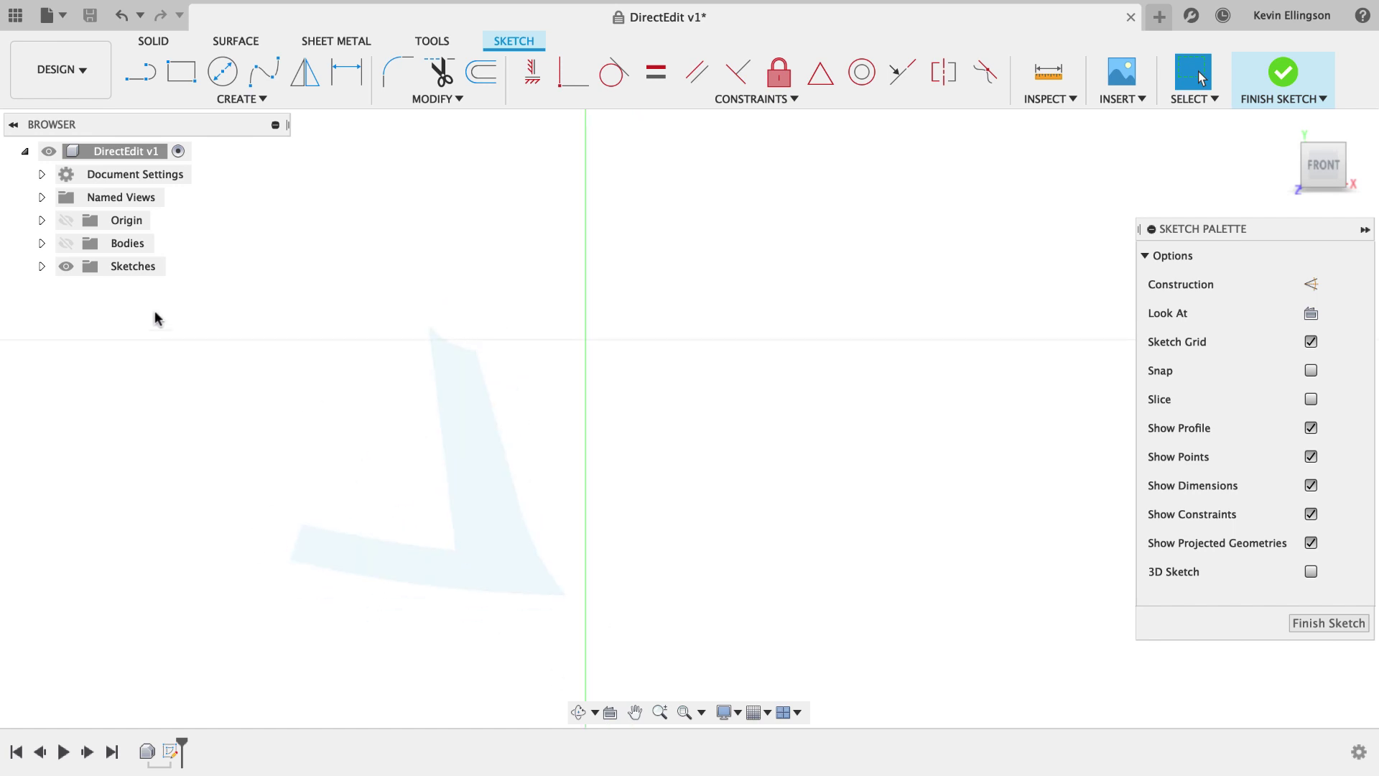
Step: Delete the automatically projected face outline from the sketch, checking the empty sketch with the bodies hidden before showing them again
click(66, 243)
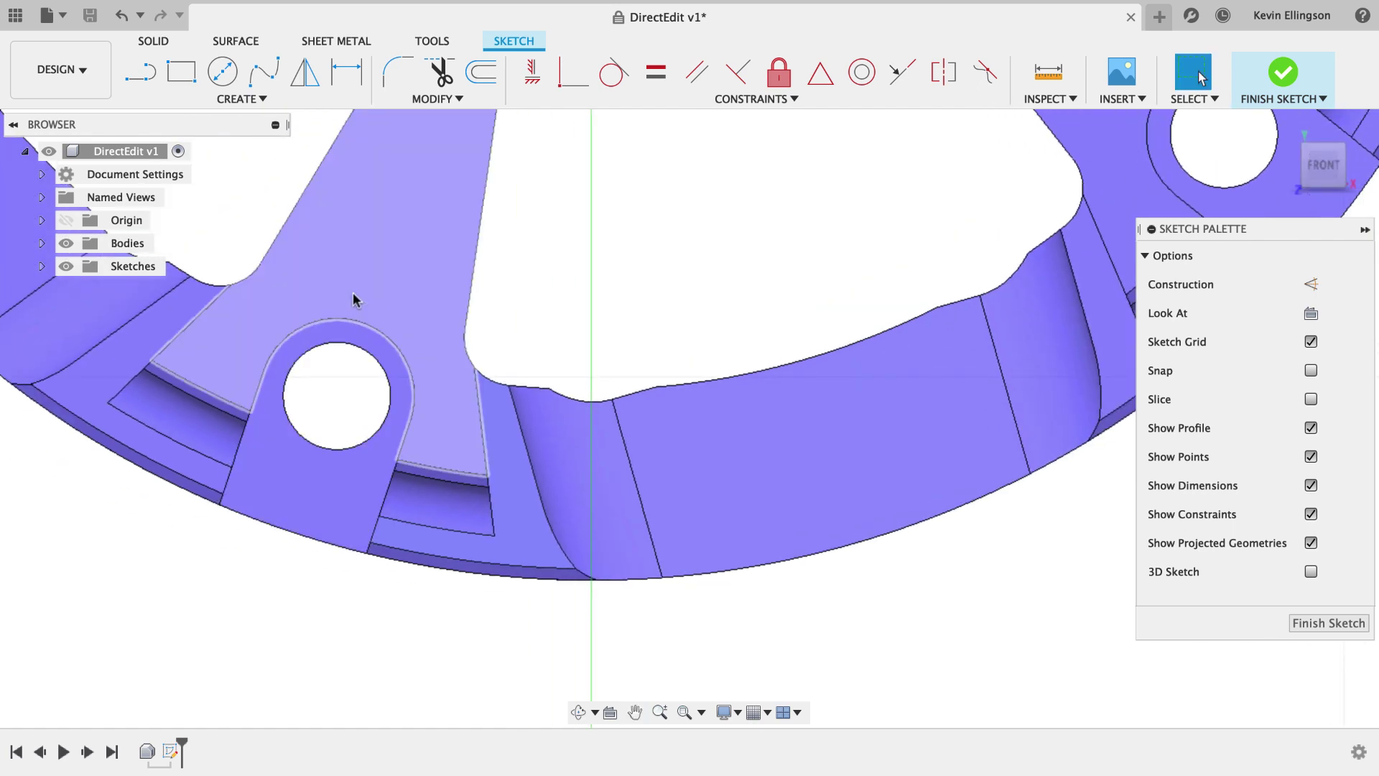
drag(336, 259, 704, 662)
key(Delete)
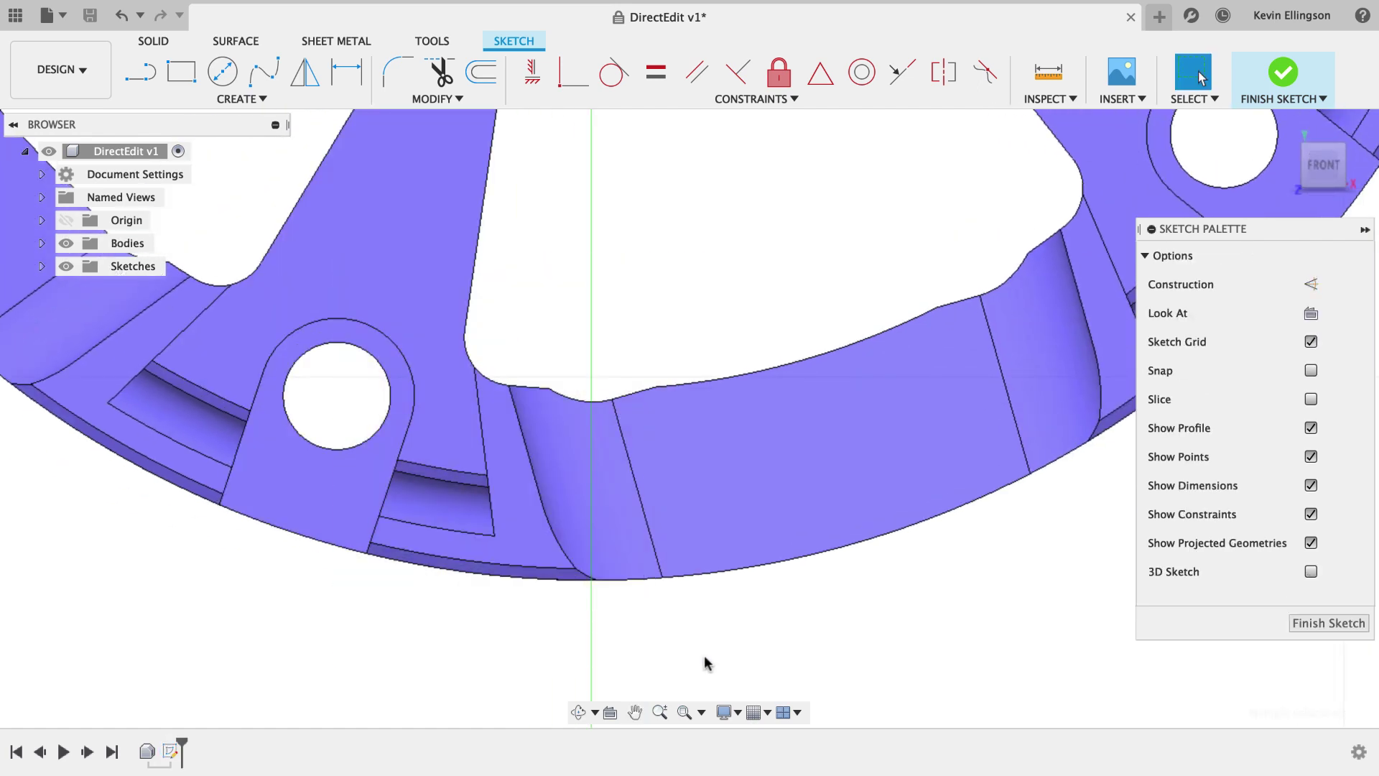
click(66, 242)
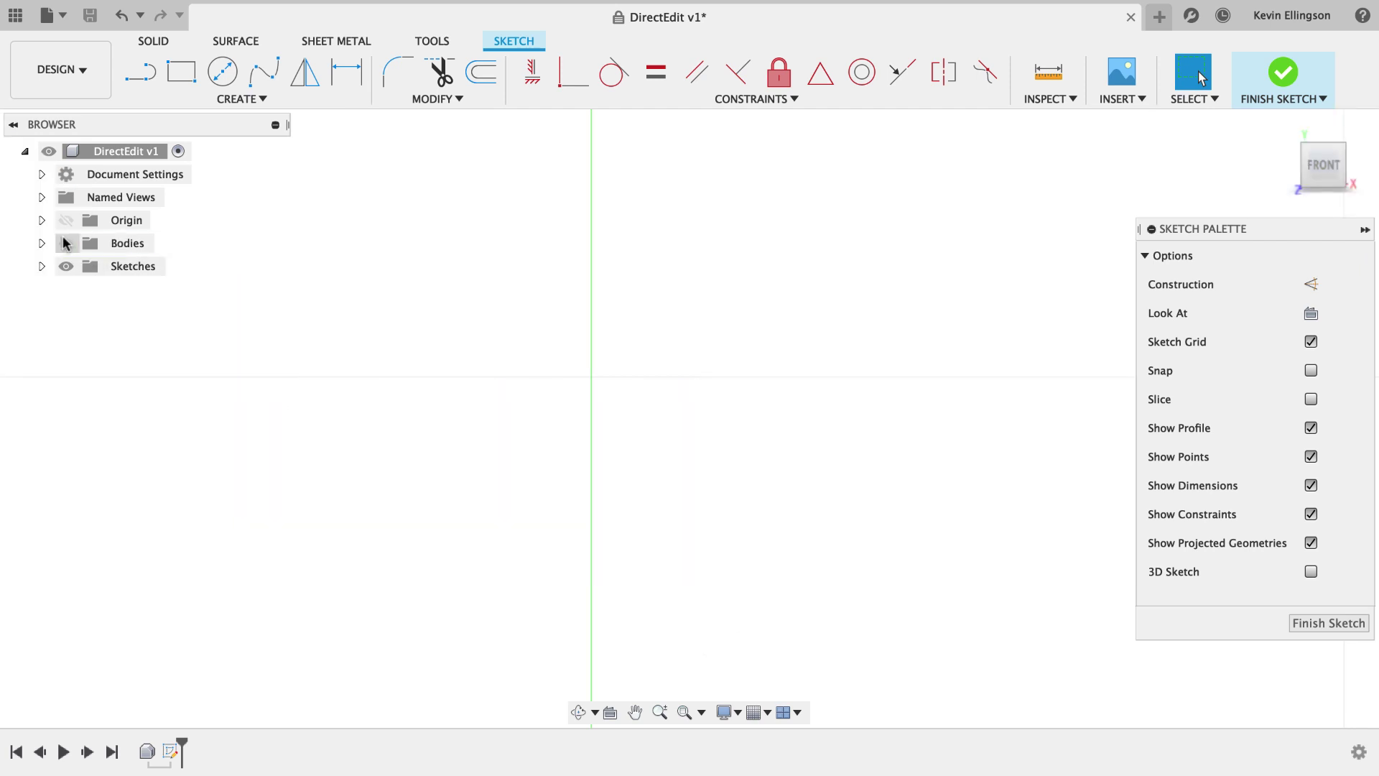
click(65, 243)
click(66, 243)
click(65, 243)
scroll(616, 410, down, 3)
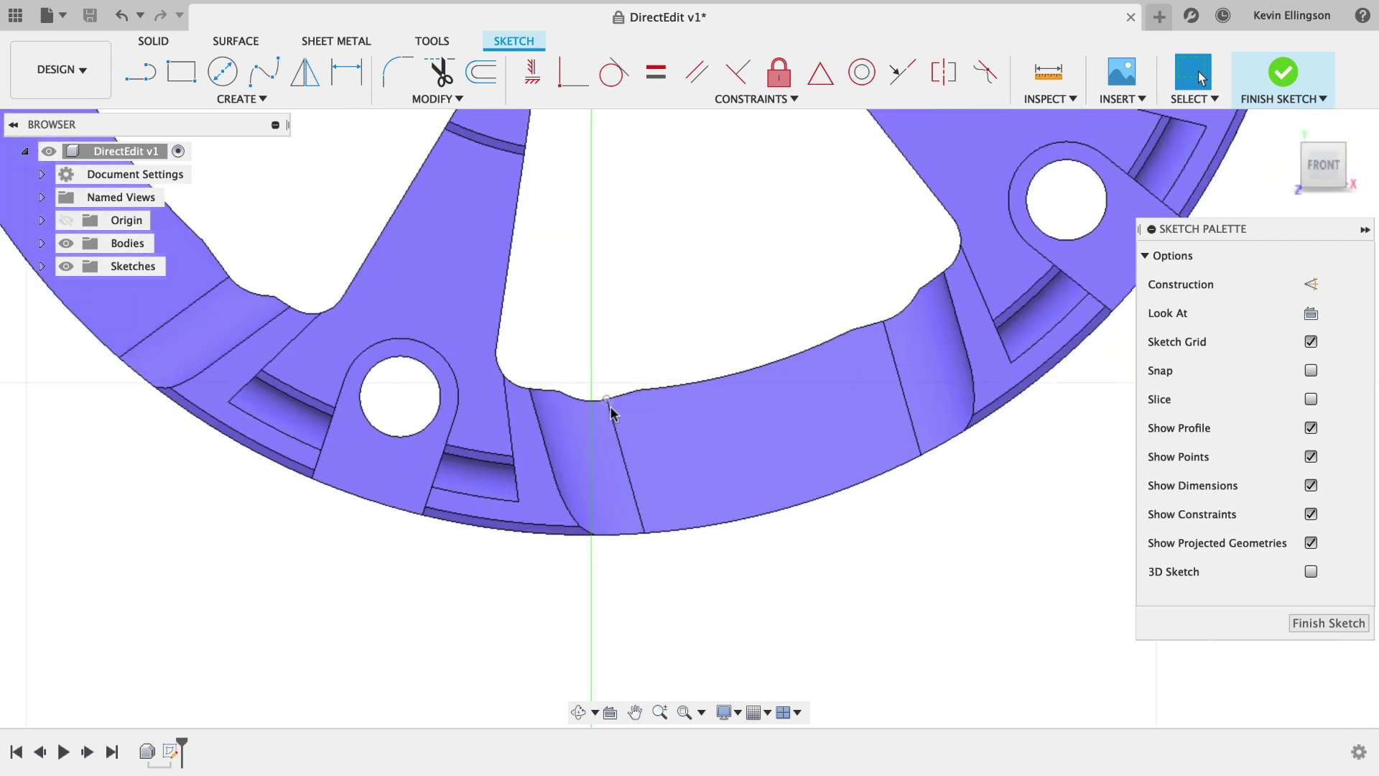
Step: Start a linked projection of individual edges with one pocket's outer arc and its side edges up to the arm's fillet
middle_drag(683, 283, 714, 420)
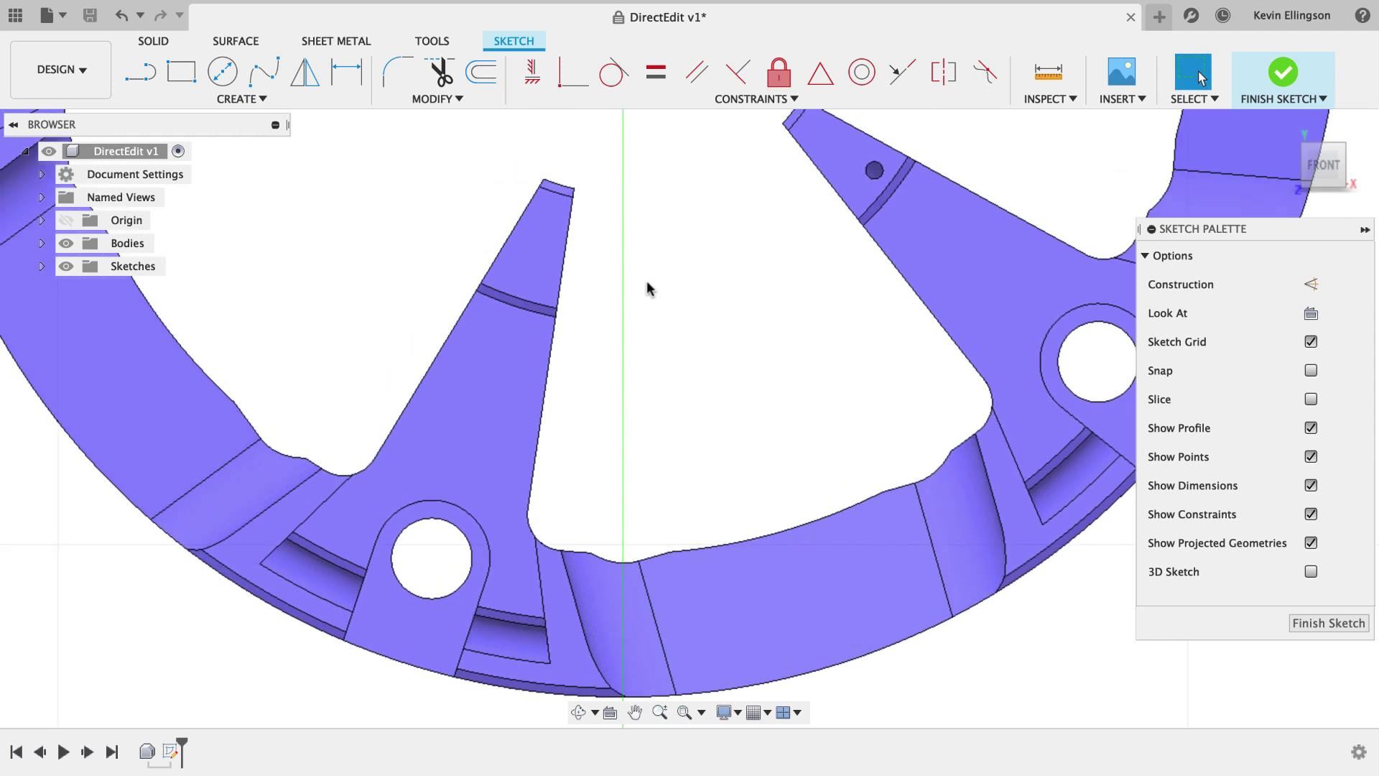
click(242, 99)
mouse_move(230, 427)
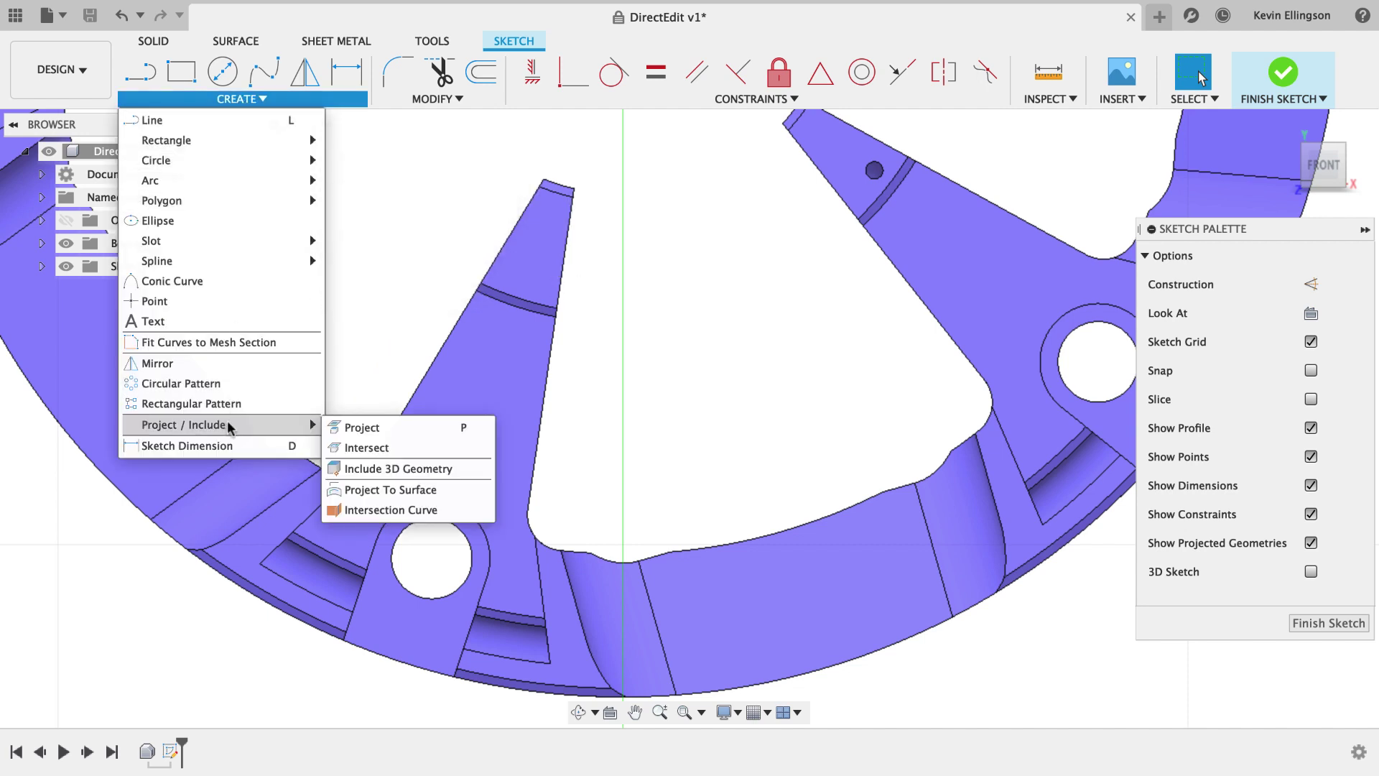
click(359, 428)
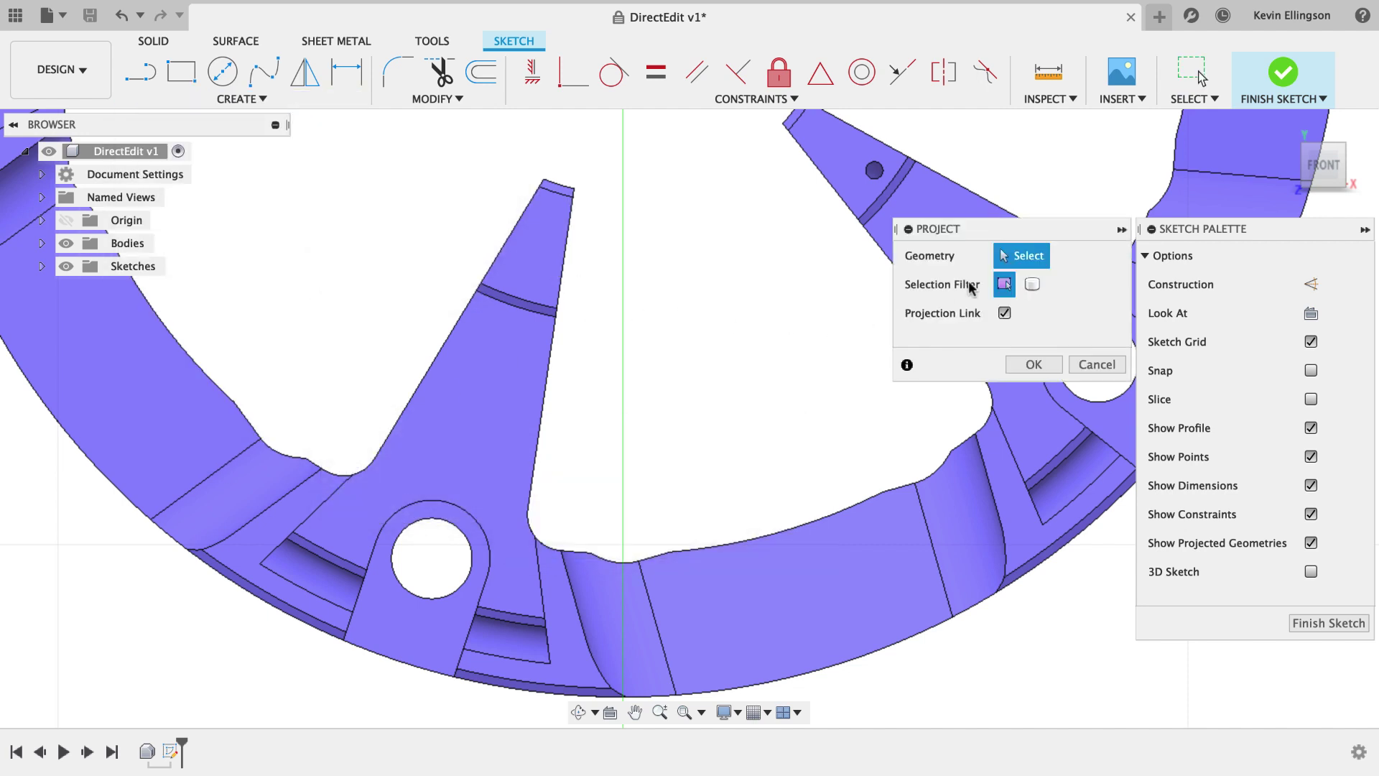
scroll(550, 593, up, 4)
middle_drag(517, 610, 446, 464)
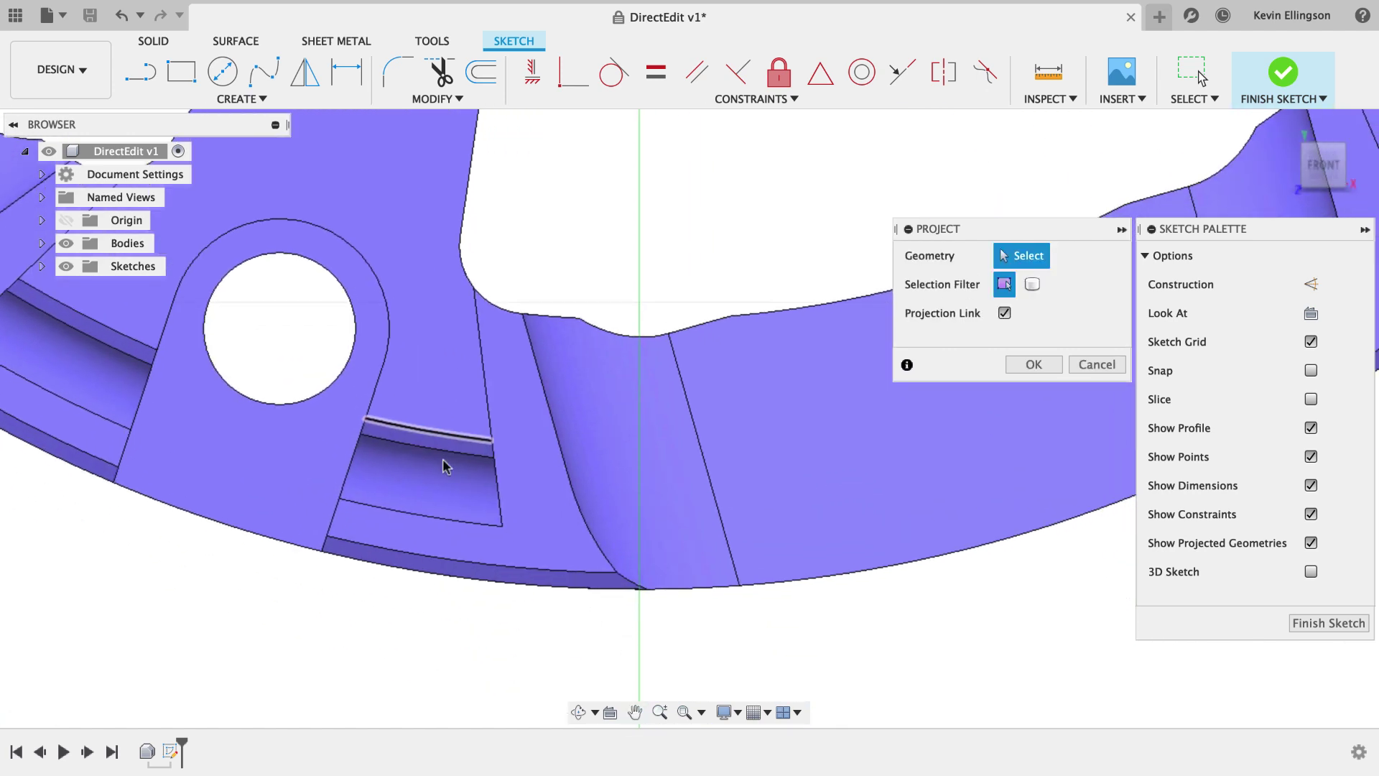
click(412, 520)
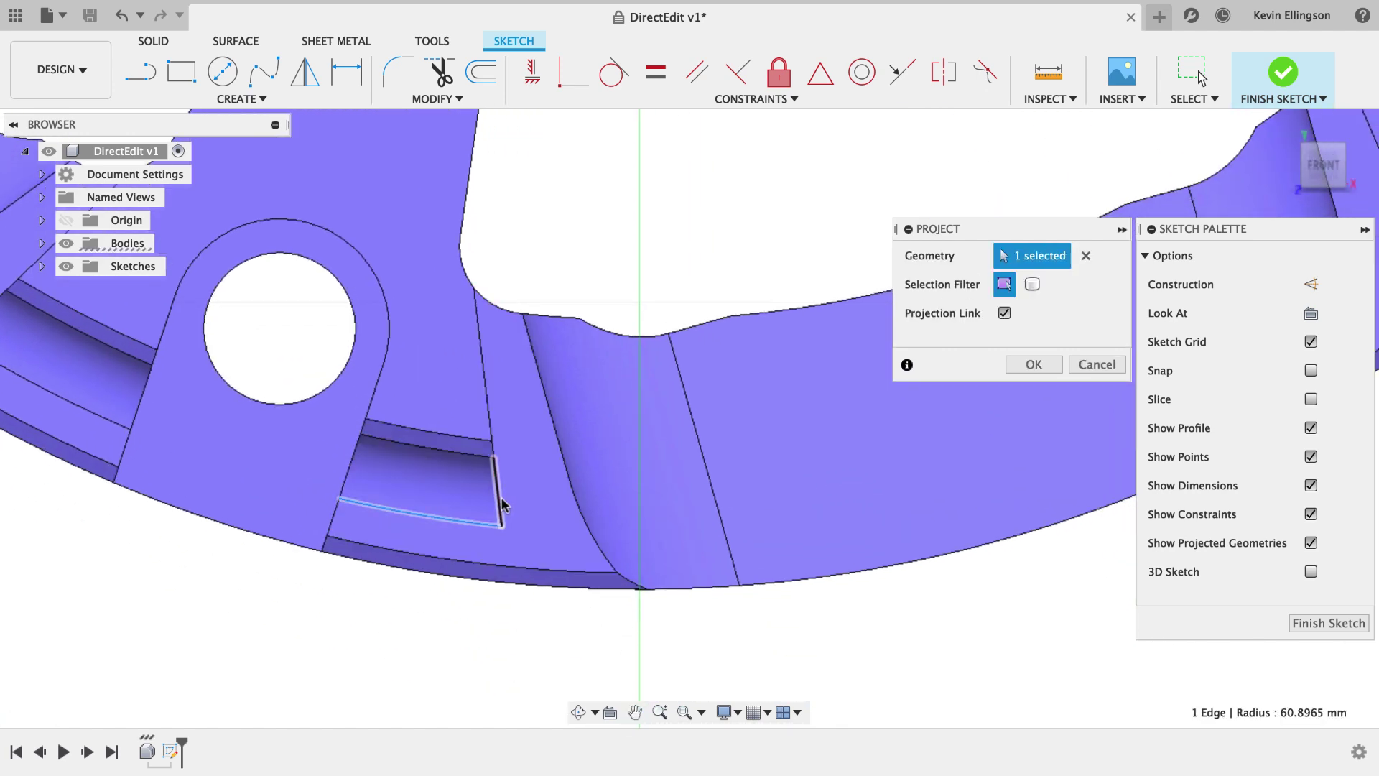
click(502, 508)
scroll(505, 452, up, 3)
click(481, 435)
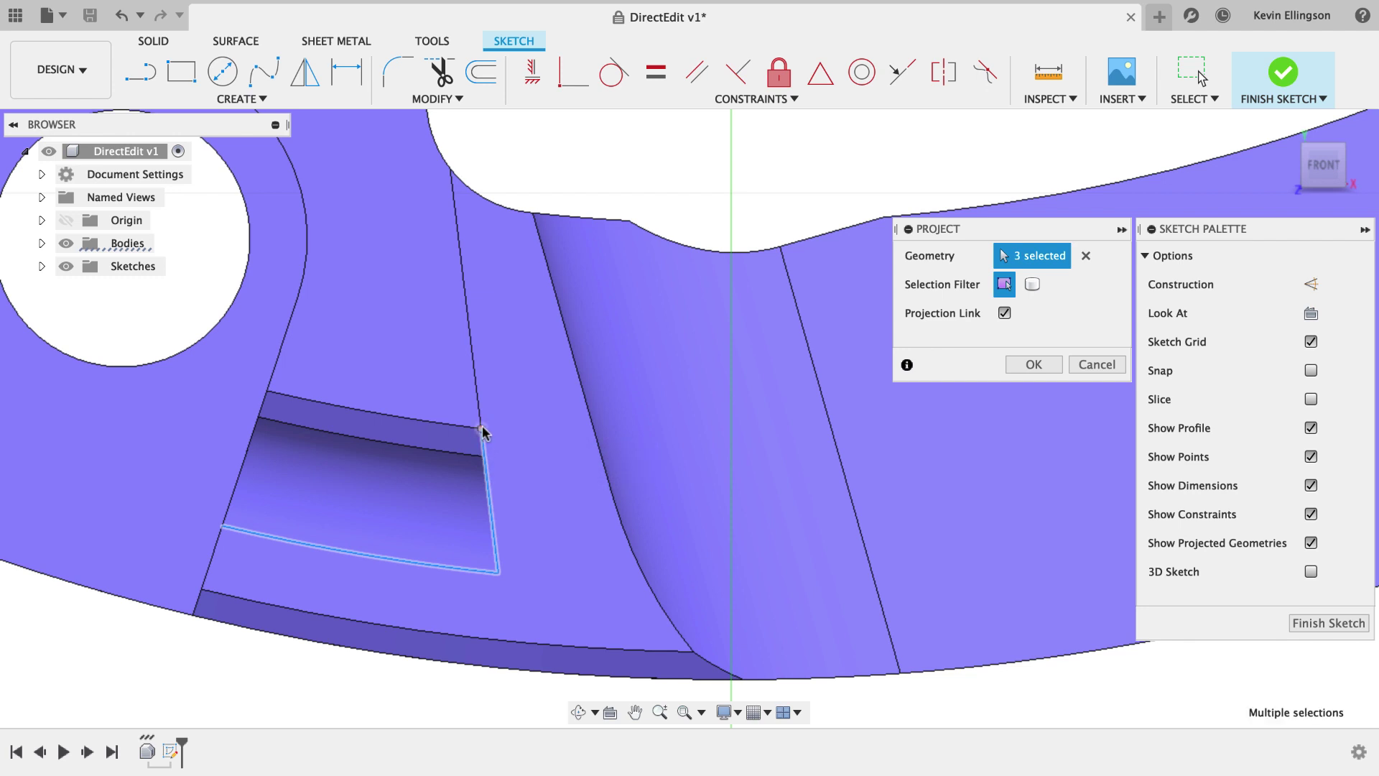
click(510, 395)
Step: Add the adjoining fillet arc and the same side's arm edges, including the short edge at the step, to the projection
middle_drag(503, 140, 492, 369)
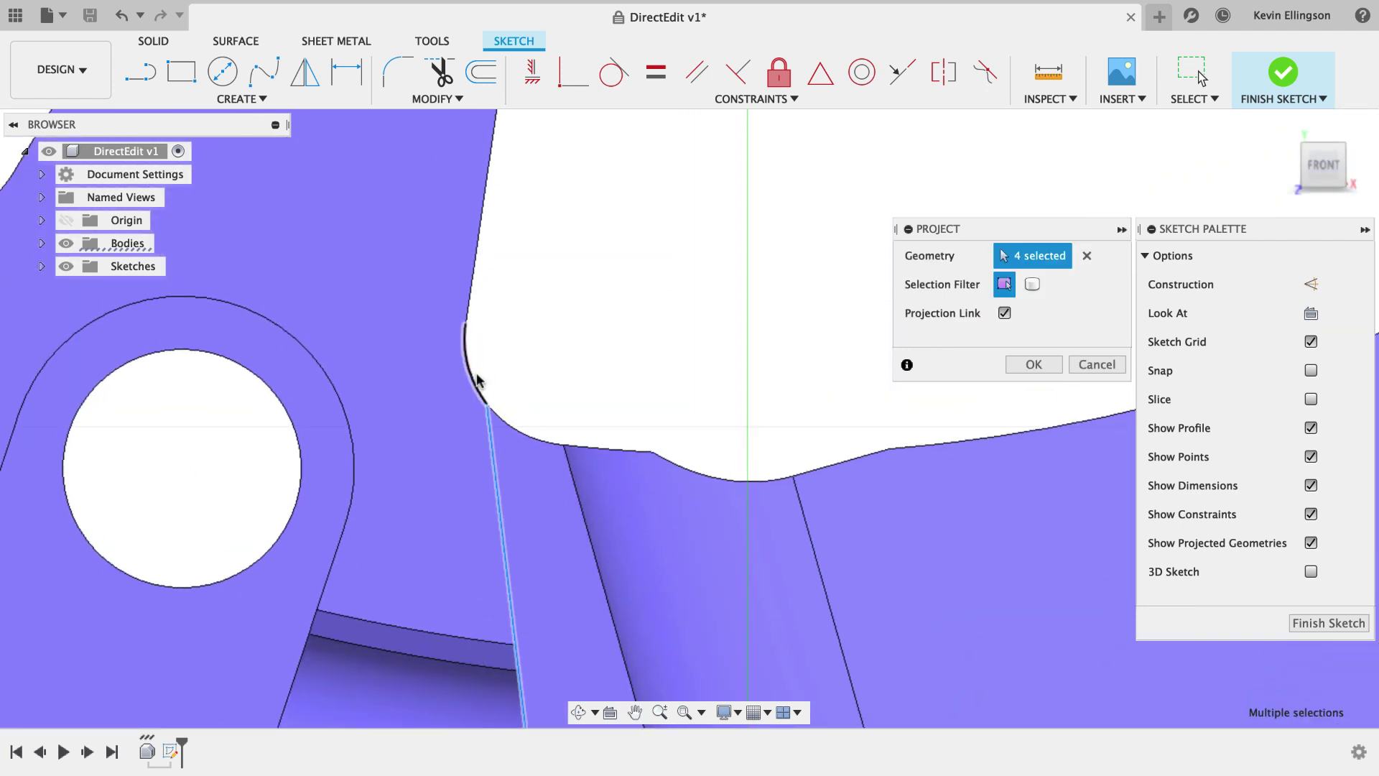
click(471, 356)
click(468, 301)
scroll(560, 240, down, 3)
middle_drag(560, 240, 573, 385)
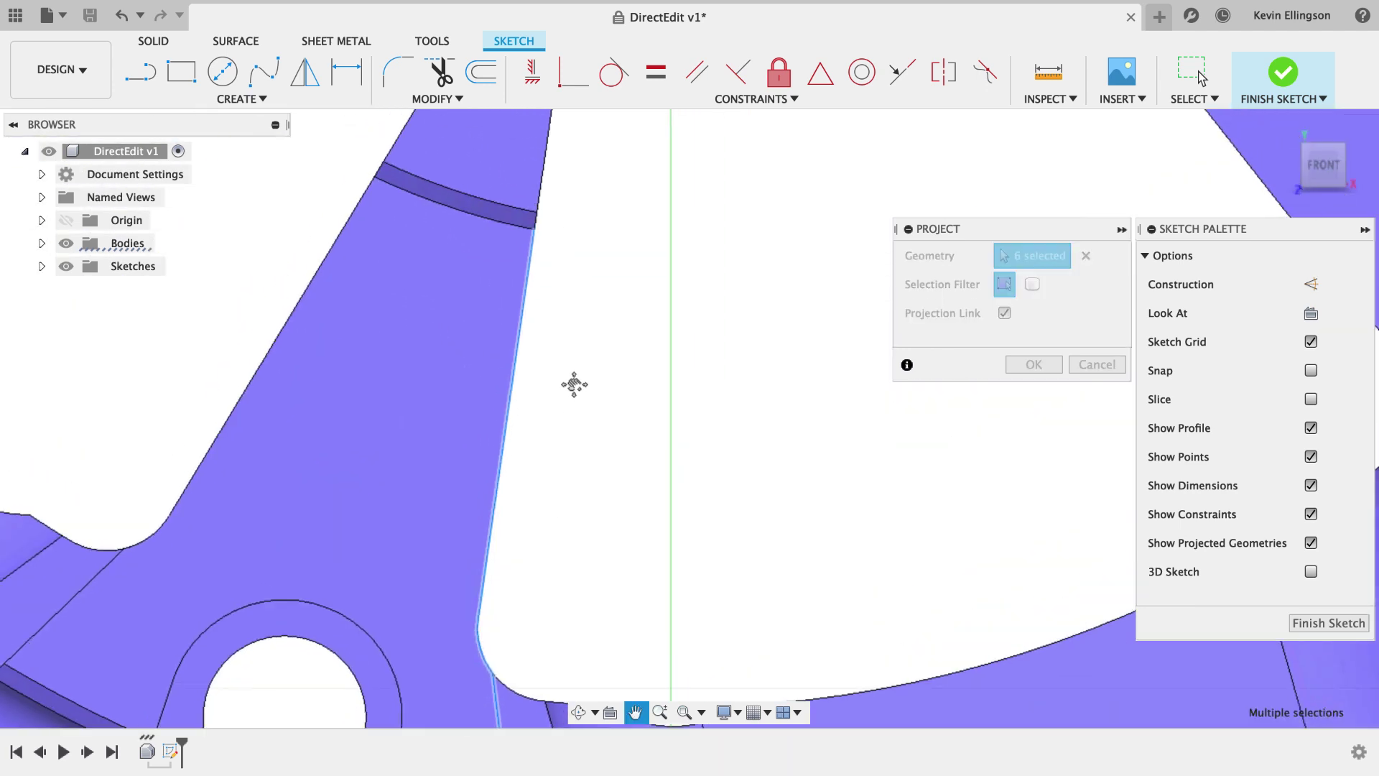
scroll(553, 275, up, 5)
scroll(546, 280, up, 2)
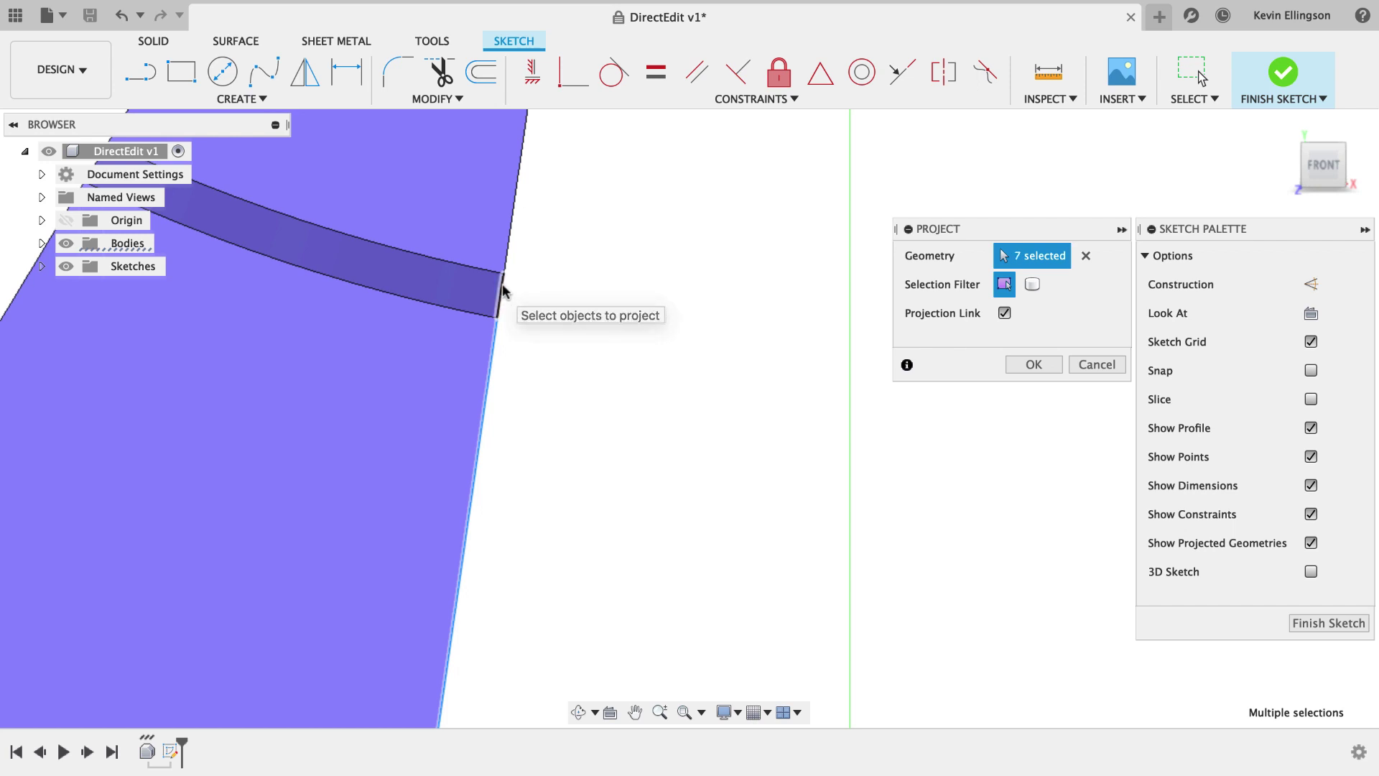
click(504, 266)
click(507, 263)
Step: Add the arm tip's short side edges and its curved end edge to the projection
scroll(538, 277, down, 2)
middle_drag(570, 287, 591, 440)
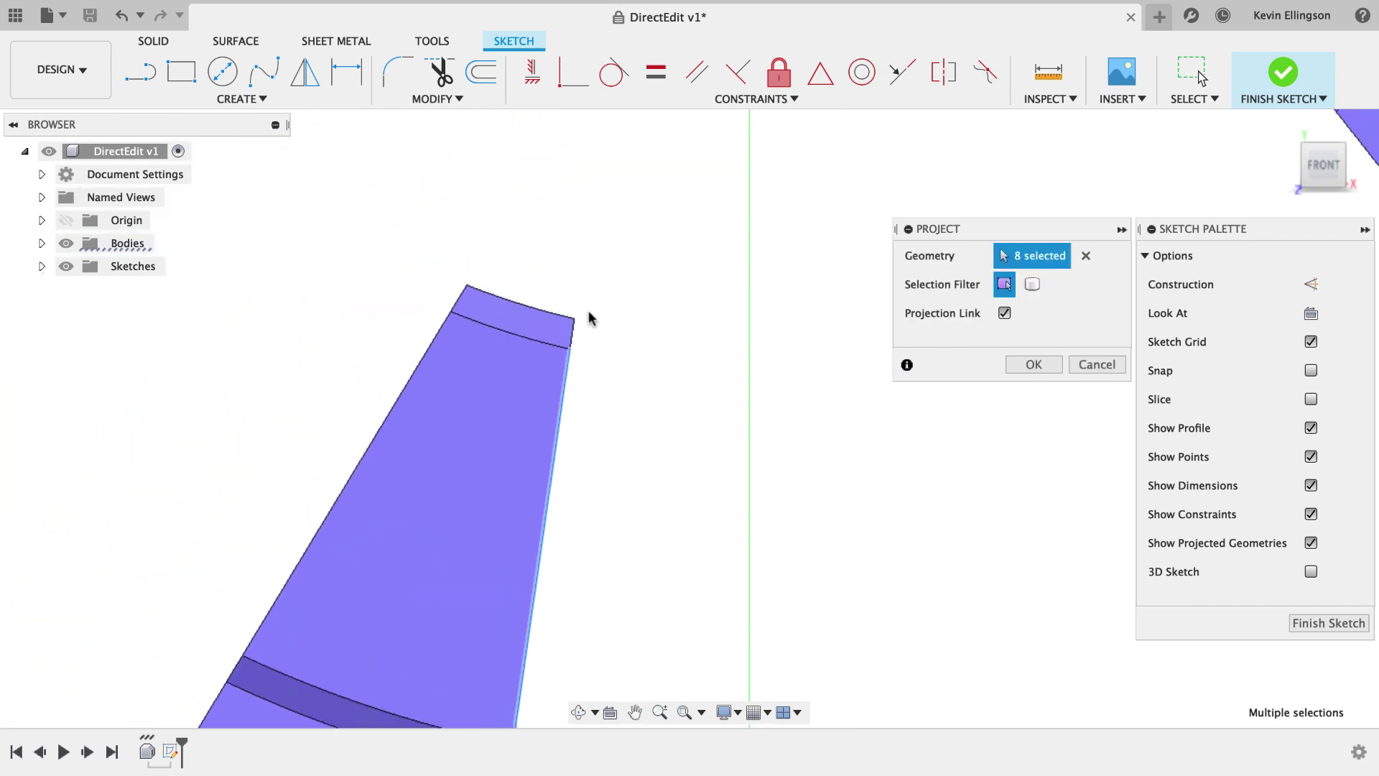
scroll(566, 342, up, 3)
click(564, 343)
click(544, 314)
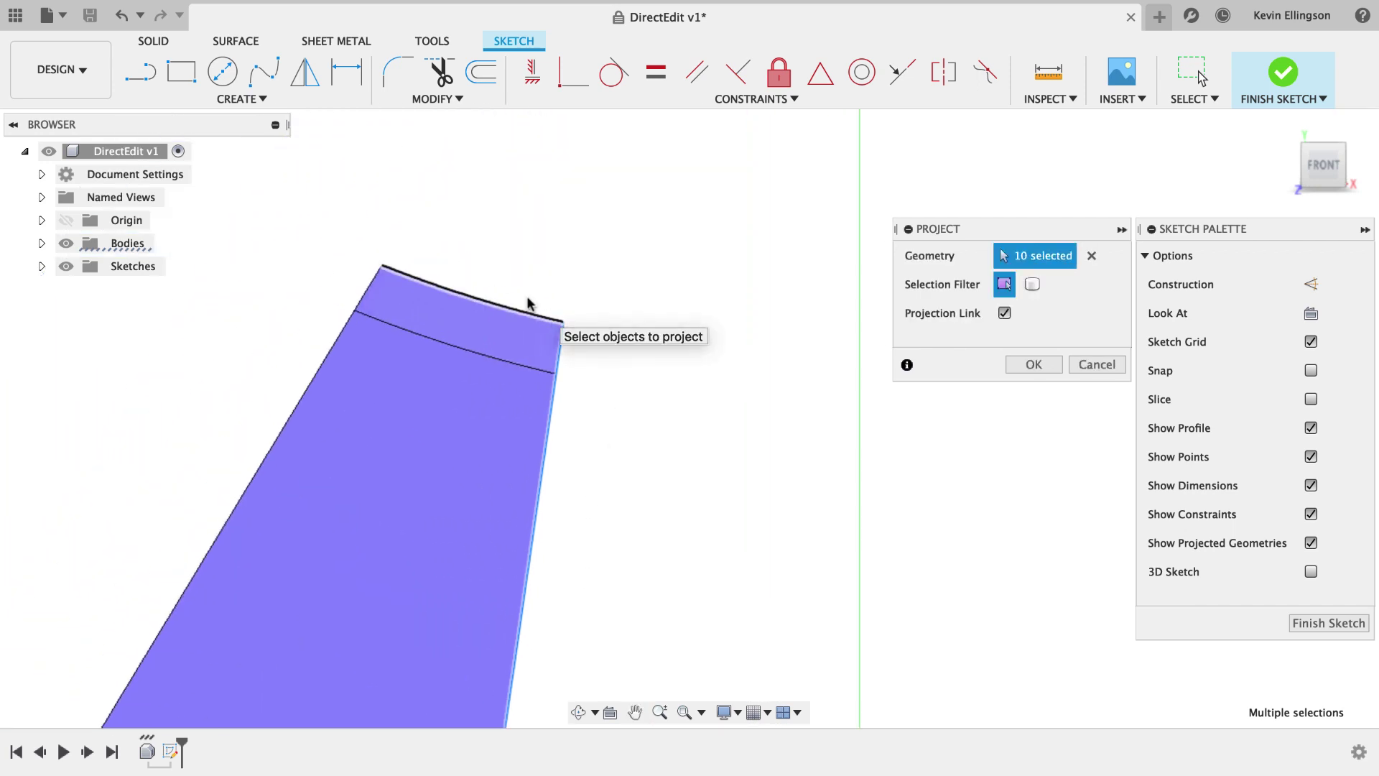
click(372, 287)
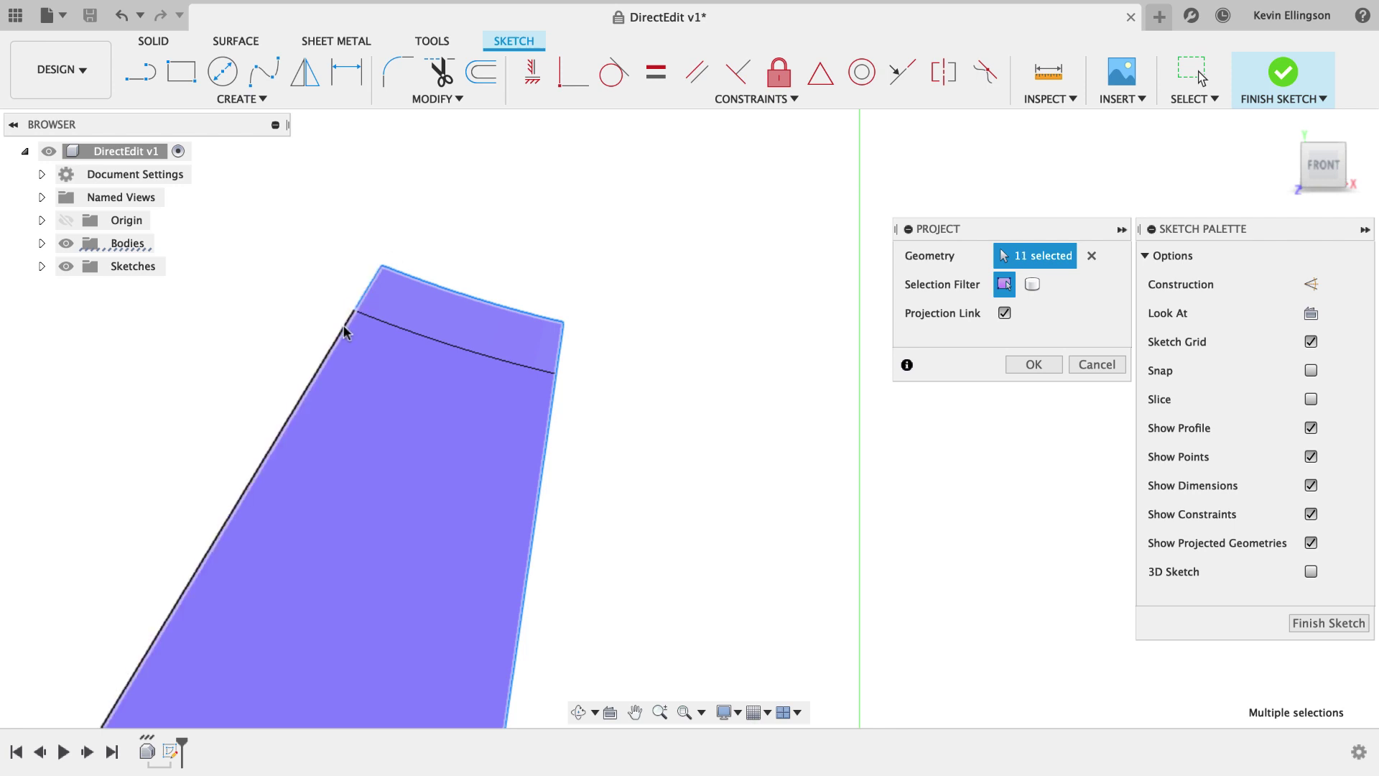
Step: Add the arm's opposite side edges, the short step edge and the fillet arc at the arm's base to the projection
scroll(317, 311, down, 4)
middle_drag(163, 479, 536, 359)
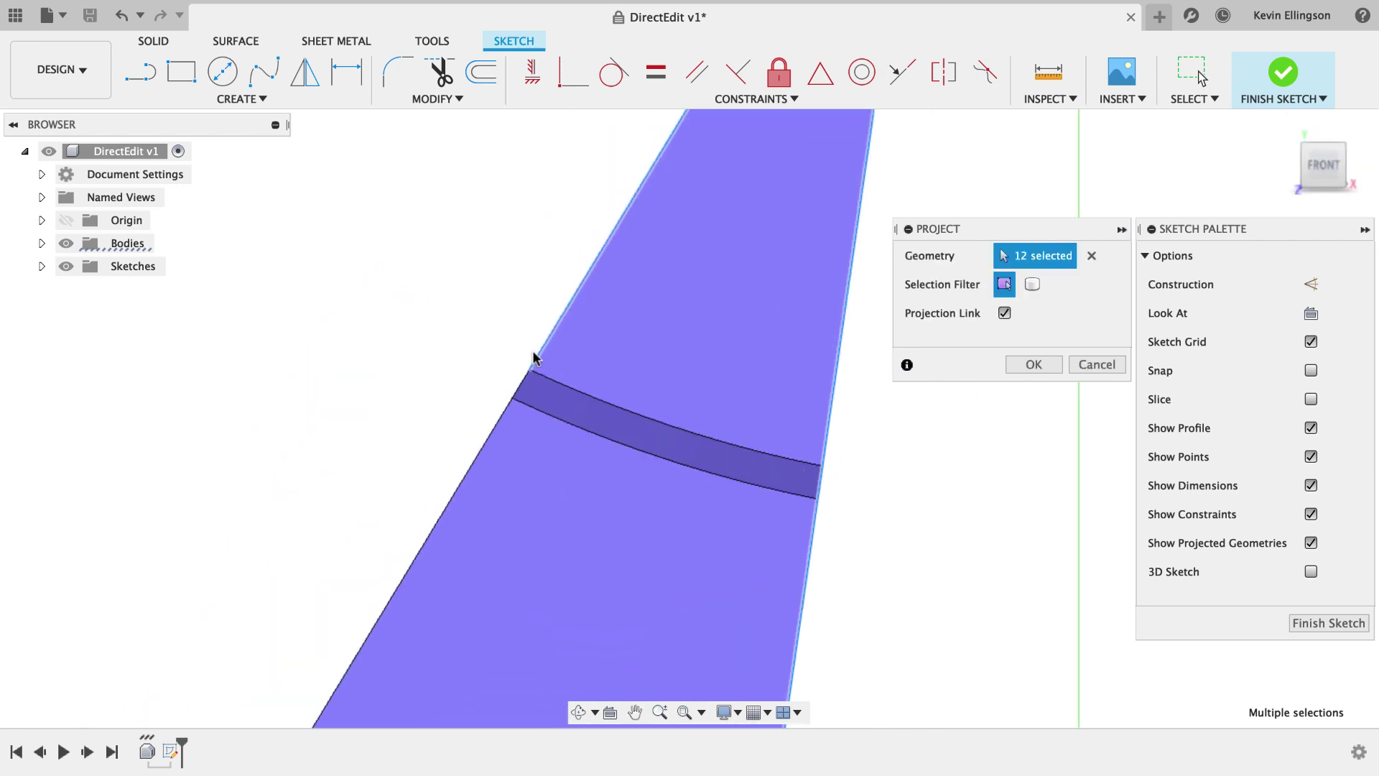
scroll(517, 385, up, 3)
click(515, 392)
click(477, 431)
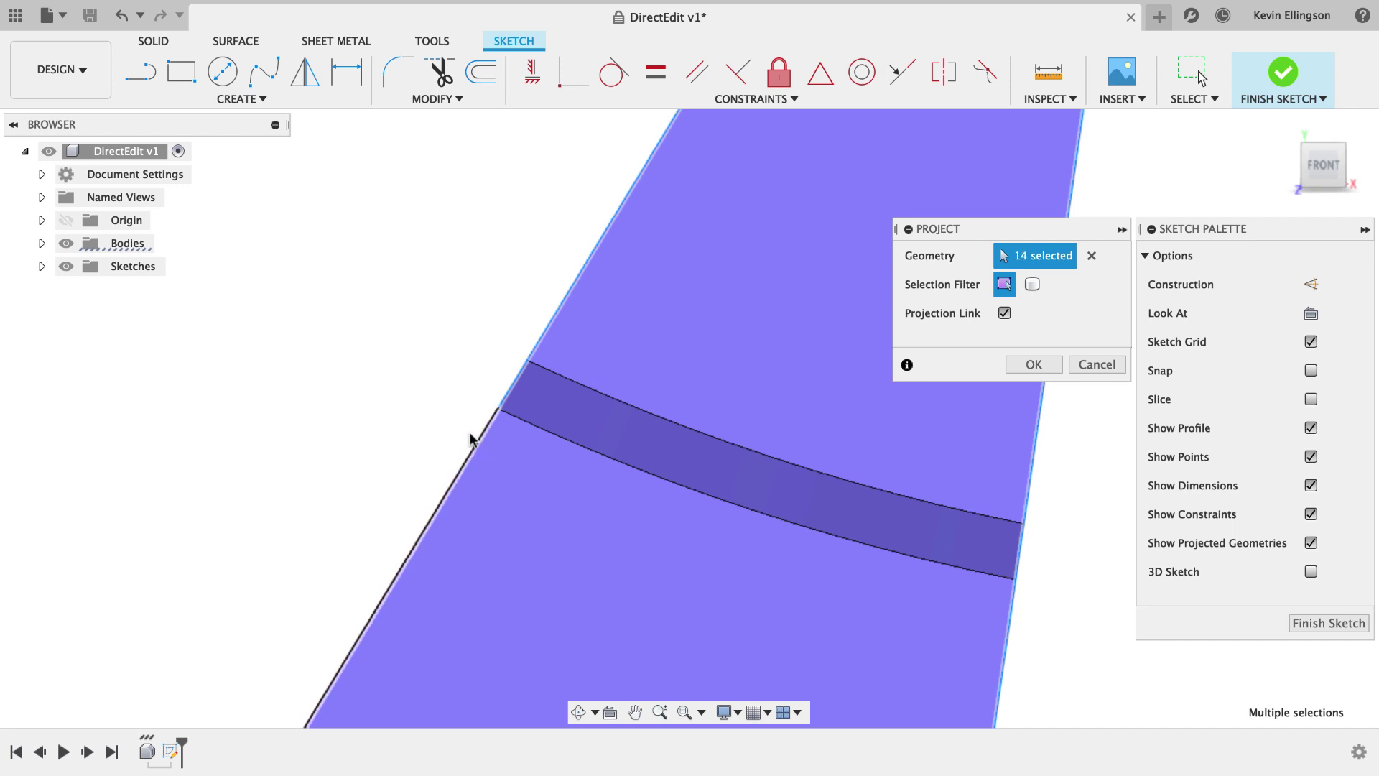
scroll(441, 407, down, 3)
middle_drag(440, 407, 603, 230)
scroll(540, 326, up, 4)
scroll(540, 327, up, 3)
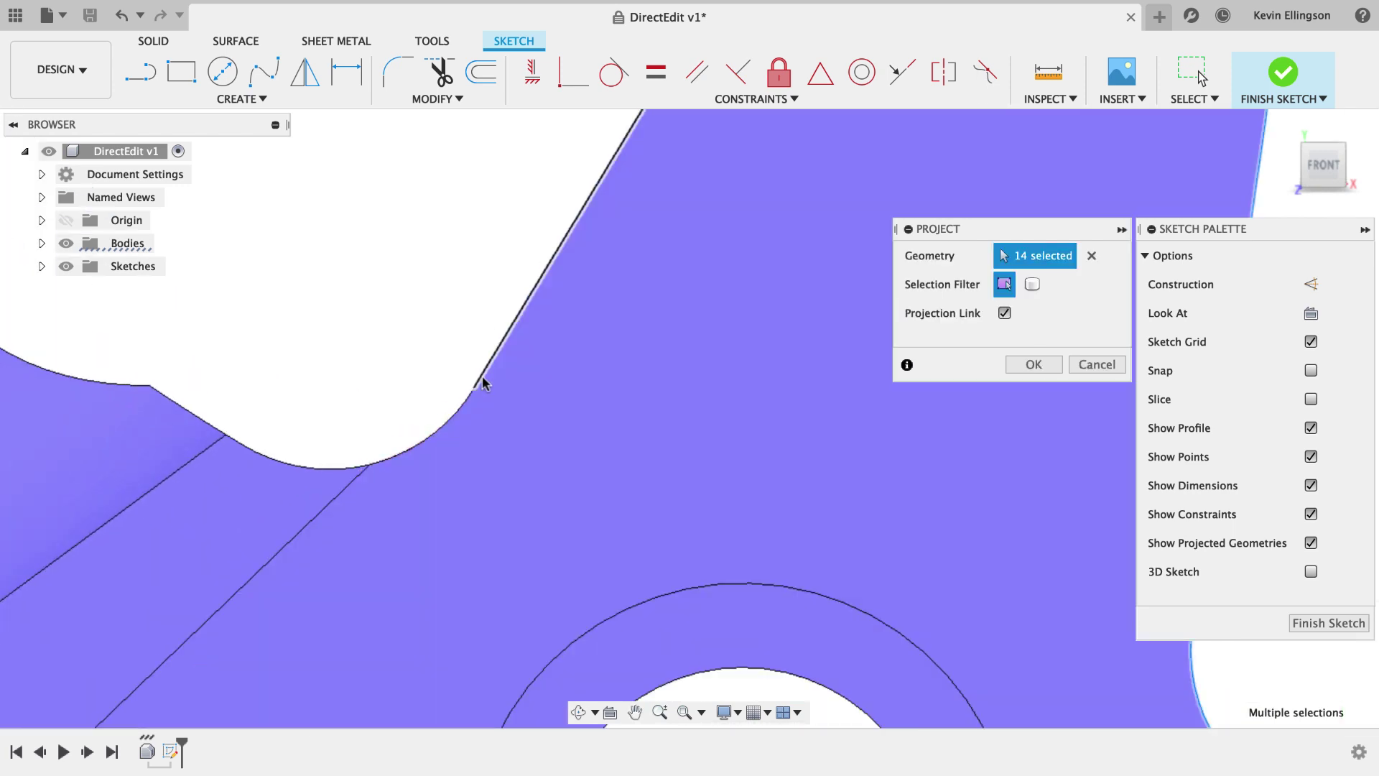
click(462, 403)
scroll(470, 295, down, 3)
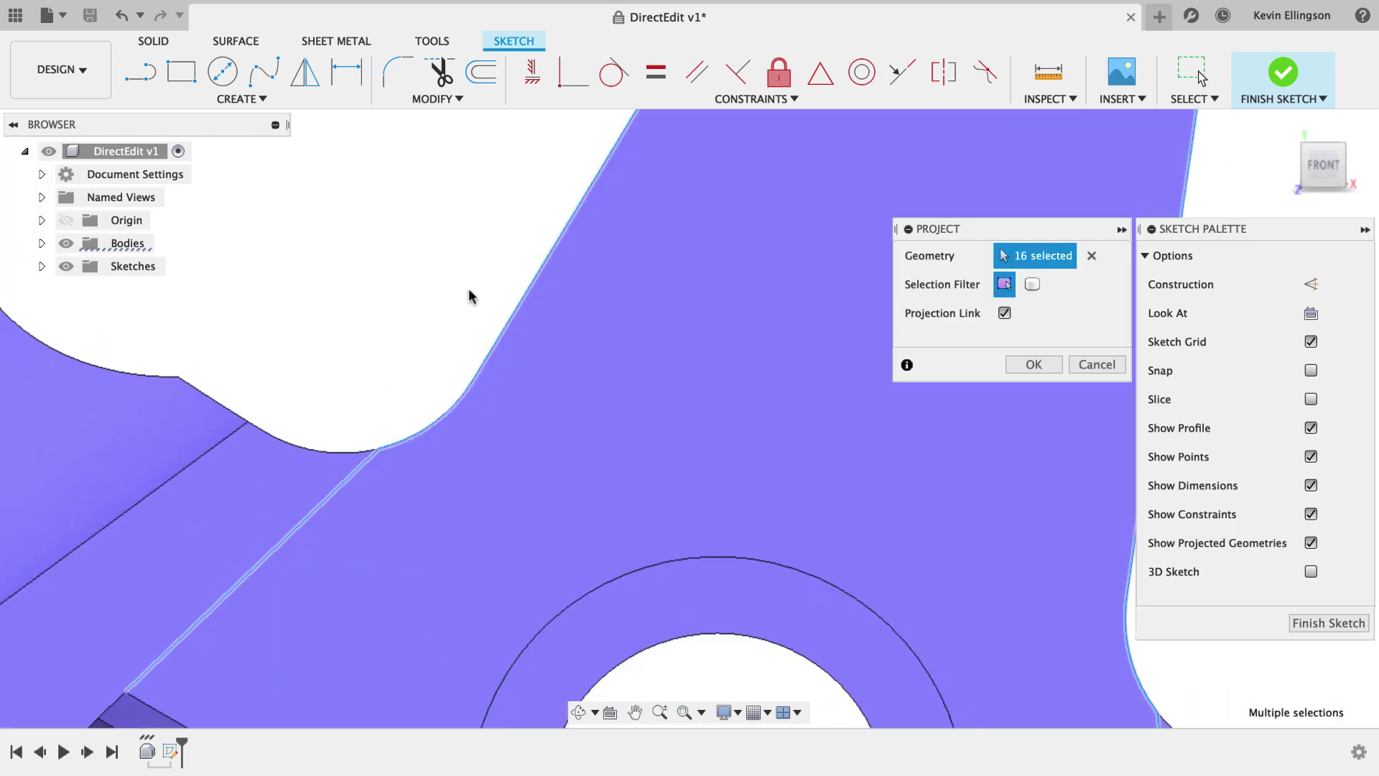
Step: Add the second pocket's side edges and outer arc, and complete the projection of the arm outline
scroll(357, 512, up, 3)
click(297, 525)
scroll(462, 308, up, 5)
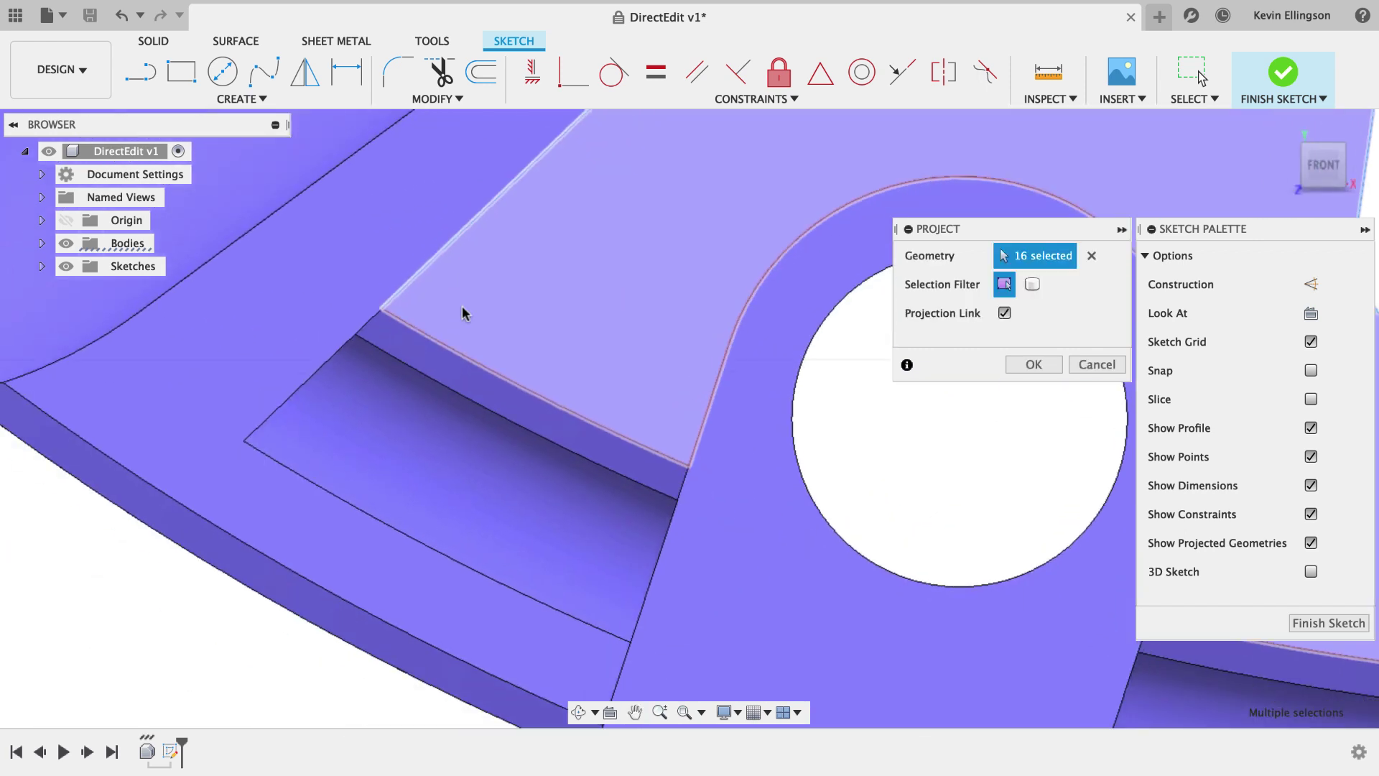
click(331, 338)
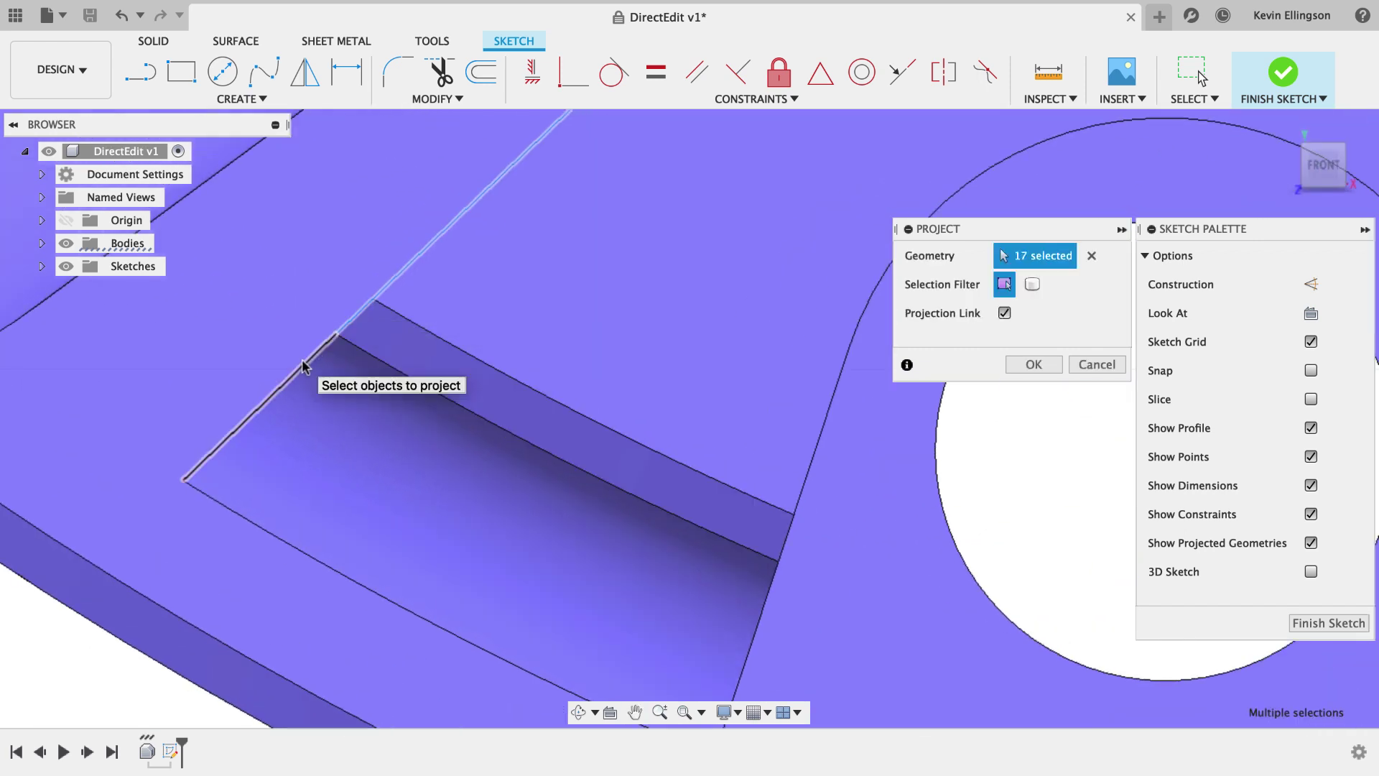
click(227, 504)
click(240, 493)
scroll(318, 455, down, 3)
click(1034, 364)
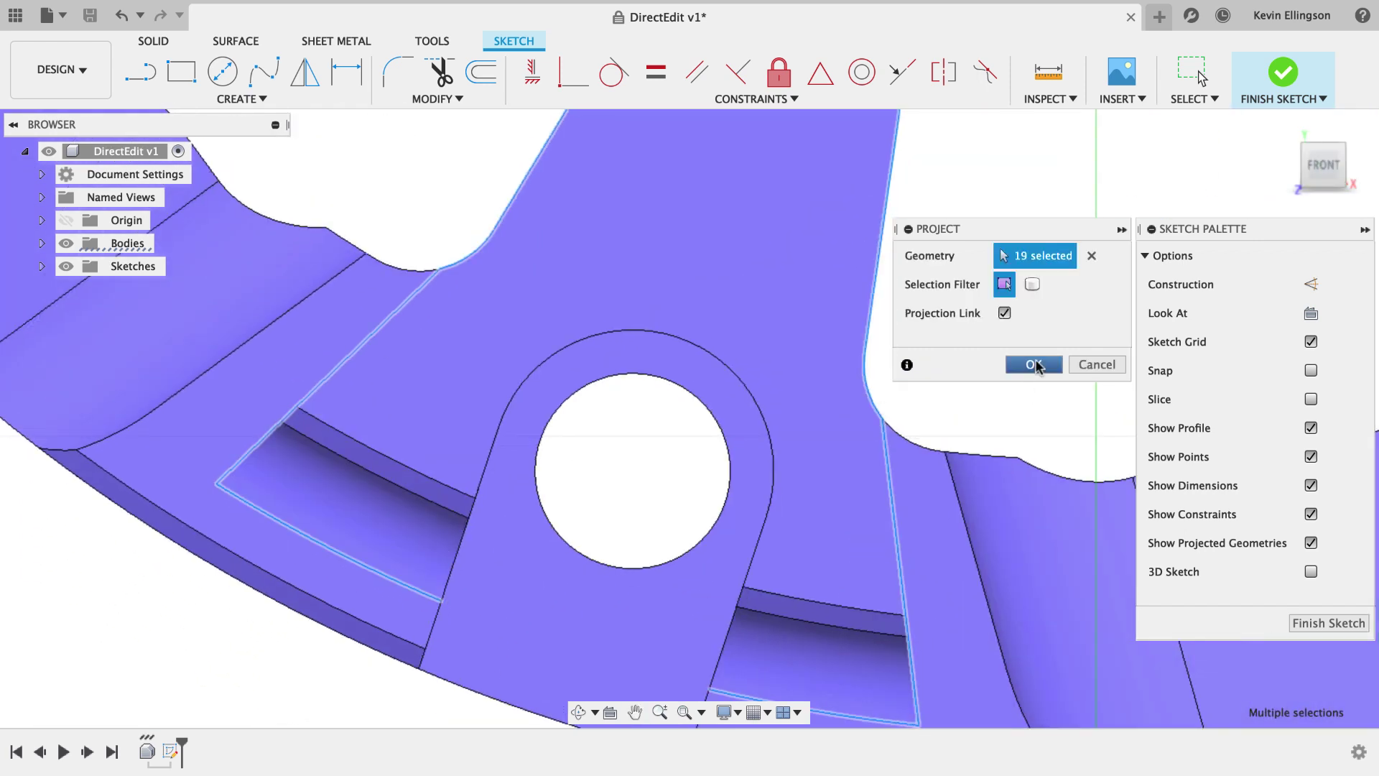
Step: Hide the bodies and examine the projected arm outline, including the gap between its two lower arcs
scroll(654, 373, down, 5)
scroll(650, 395, up, 2)
mouse_move(557, 330)
middle_down()
mouse_move(440, 560)
mouse_move(404, 451)
middle_up()
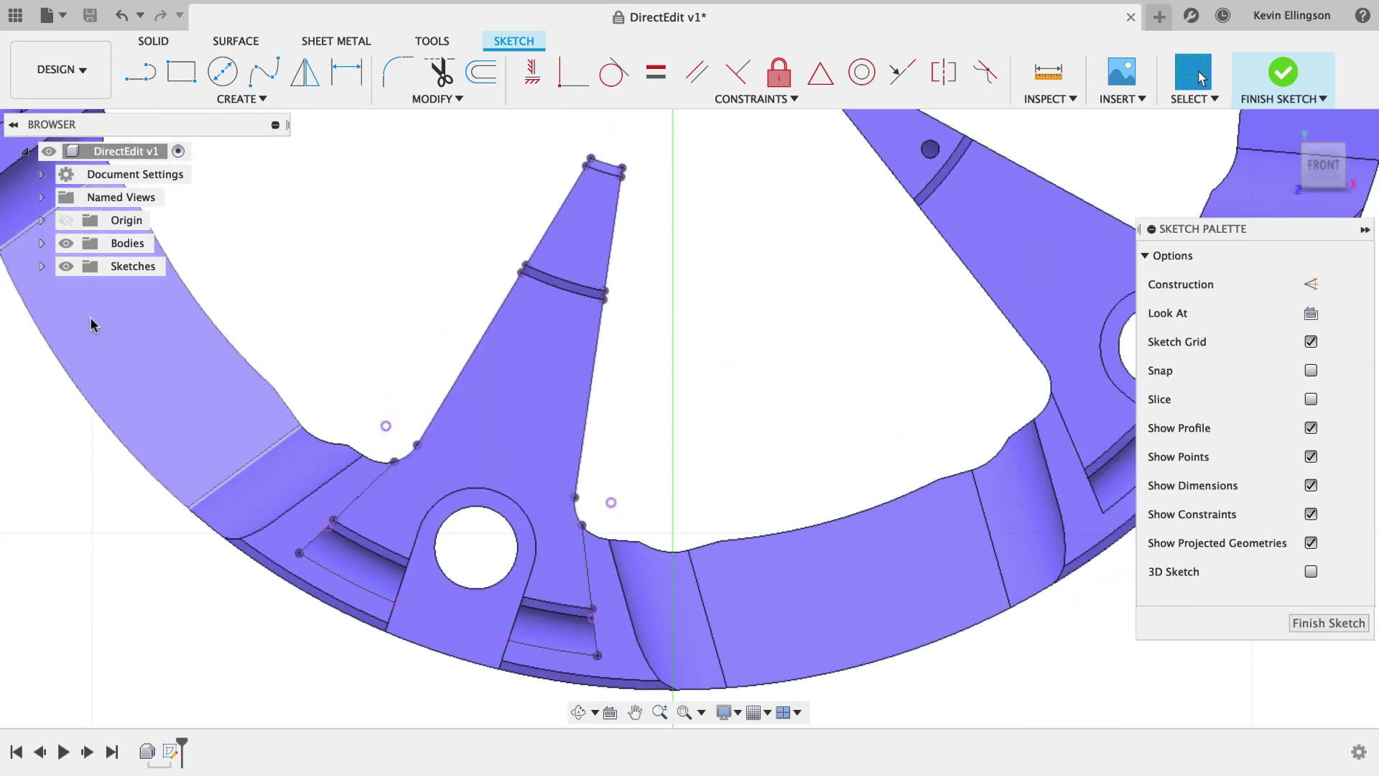
click(65, 243)
click(64, 243)
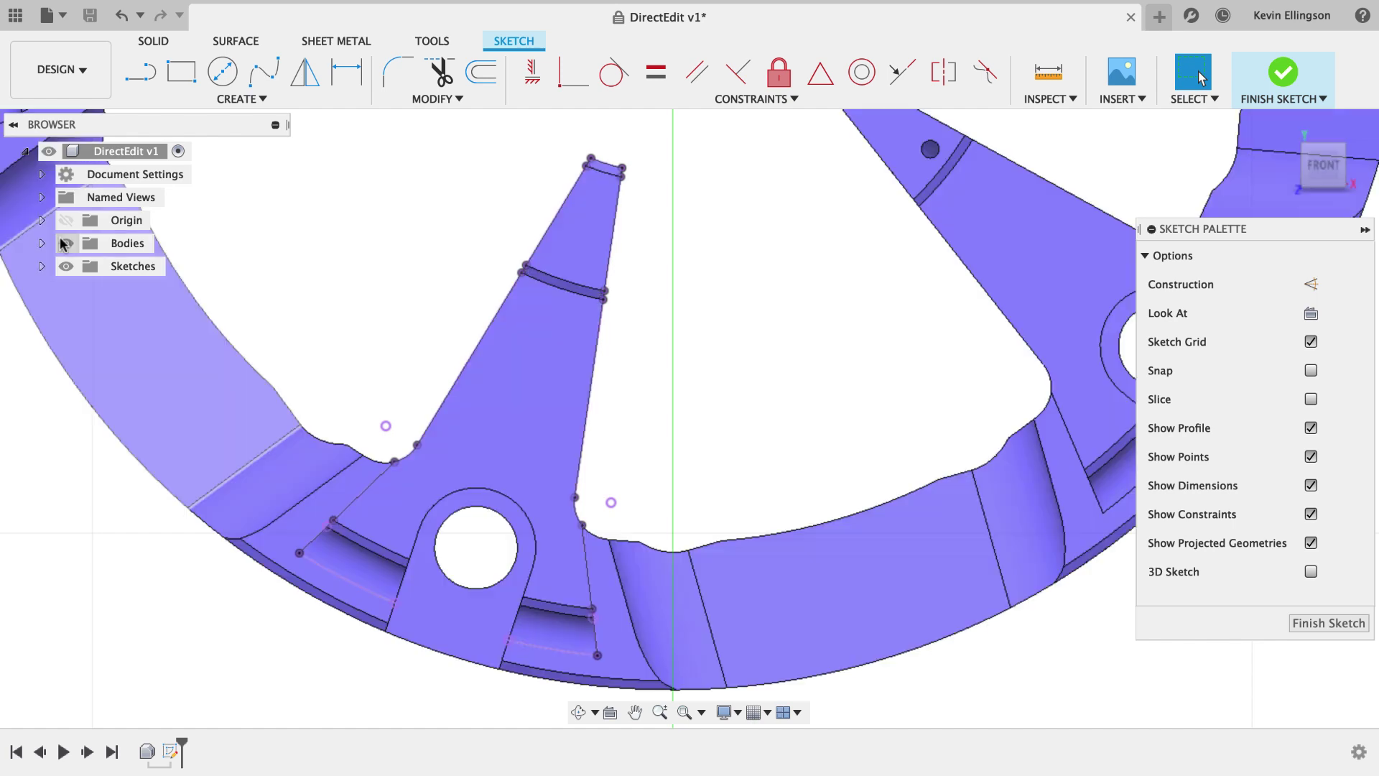
click(65, 243)
click(64, 243)
click(64, 243)
scroll(323, 527, up, 5)
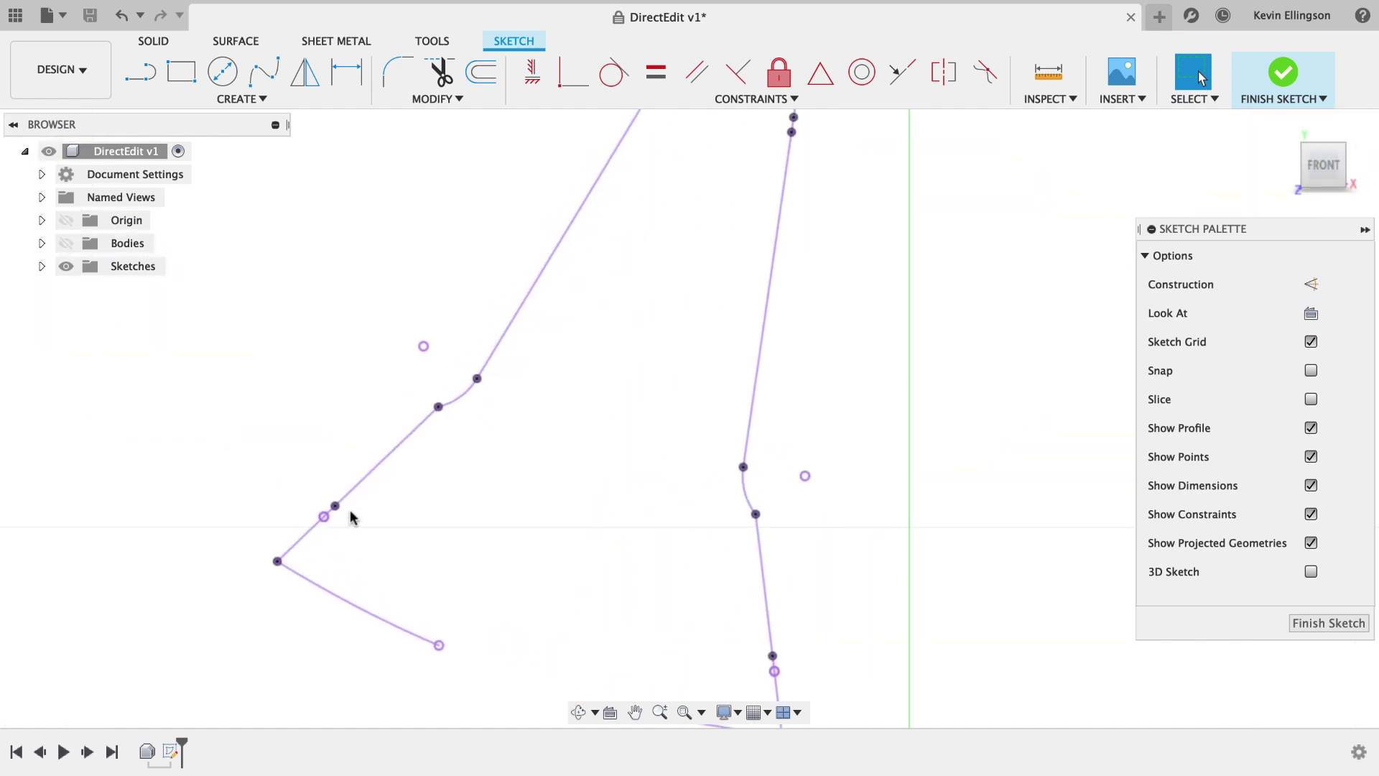
scroll(324, 528, down, 5)
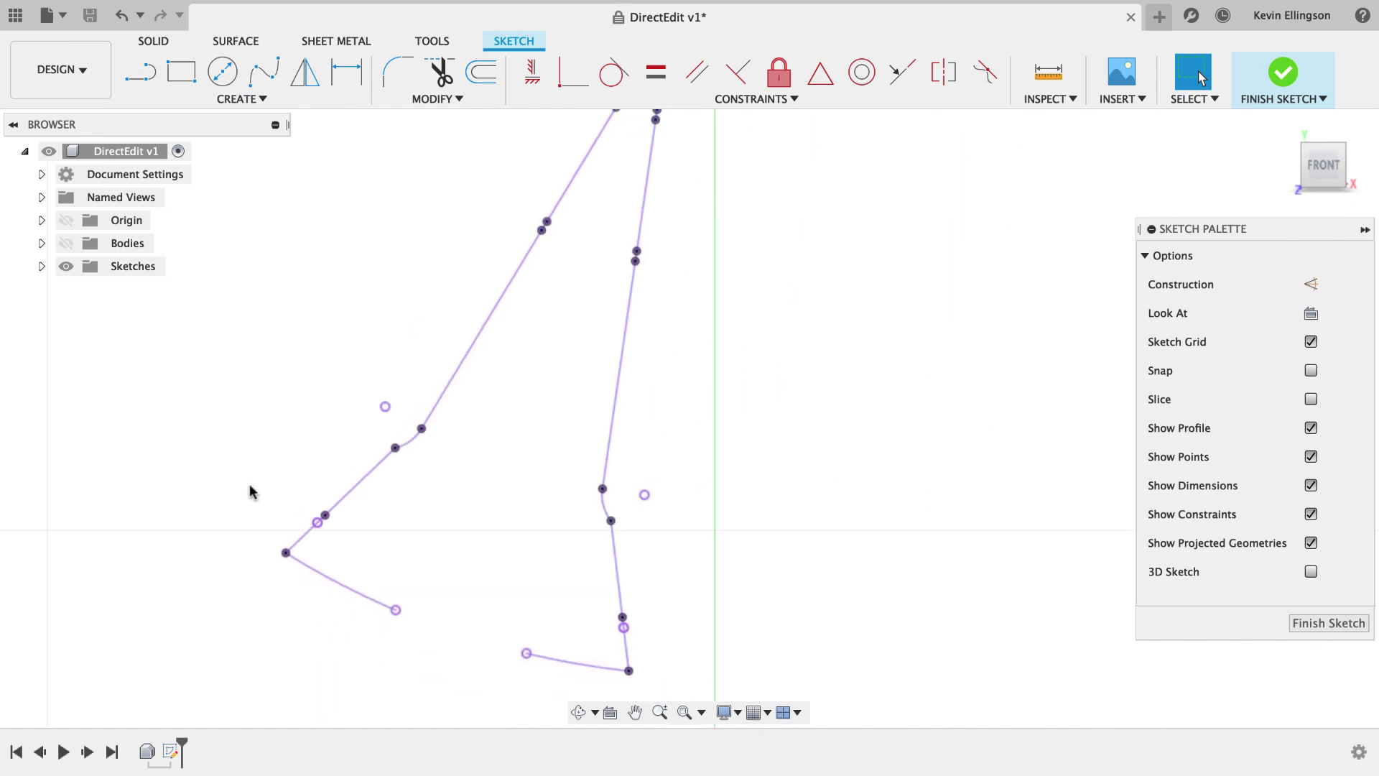
scroll(249, 486, down, 2)
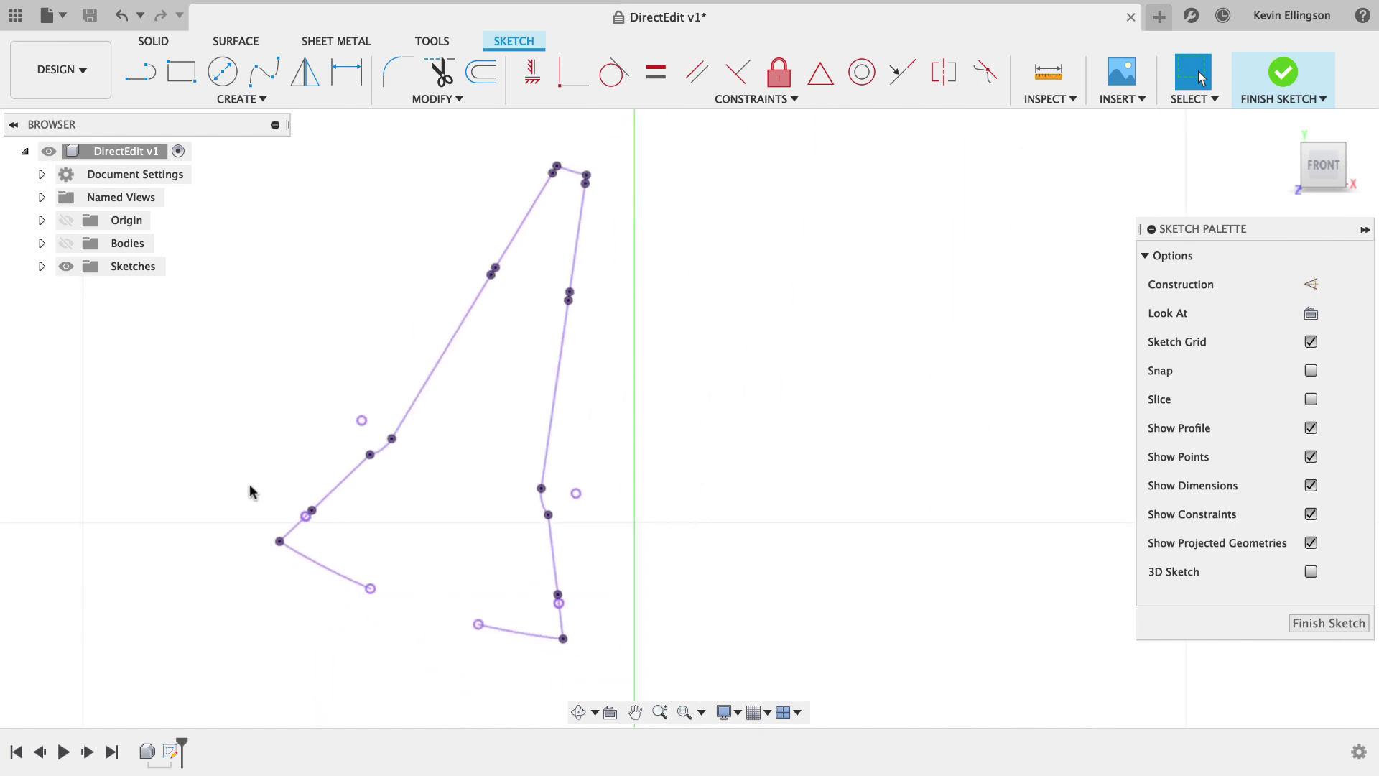
Step: Show the bodies and examine from an angled view how the projected outline sits relative to the arm and pockets
click(65, 244)
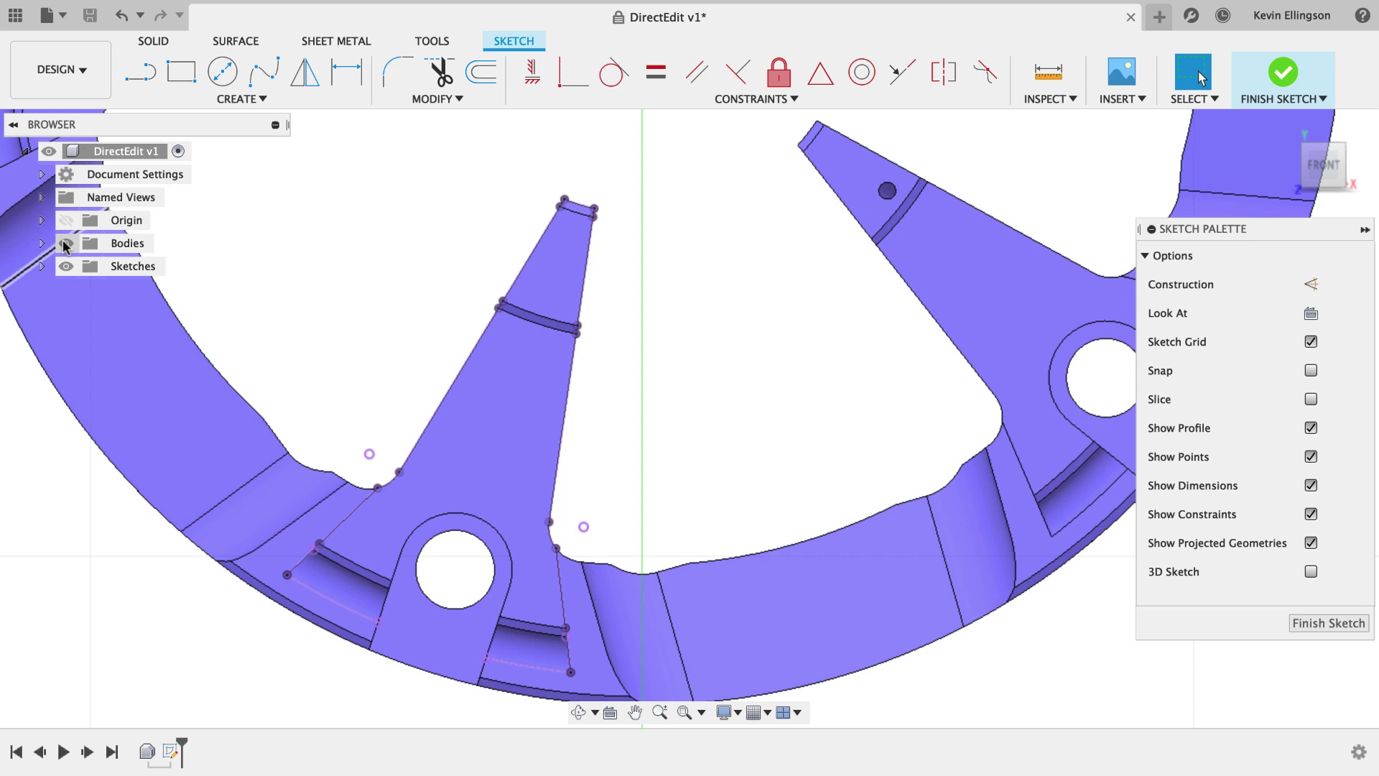
mouse_move(246, 283)
shift+middle_down()
mouse_move(517, 394)
mouse_move(487, 323)
mouse_move(591, 421)
mouse_move(661, 381)
mouse_move(640, 412)
shift+middle_up()
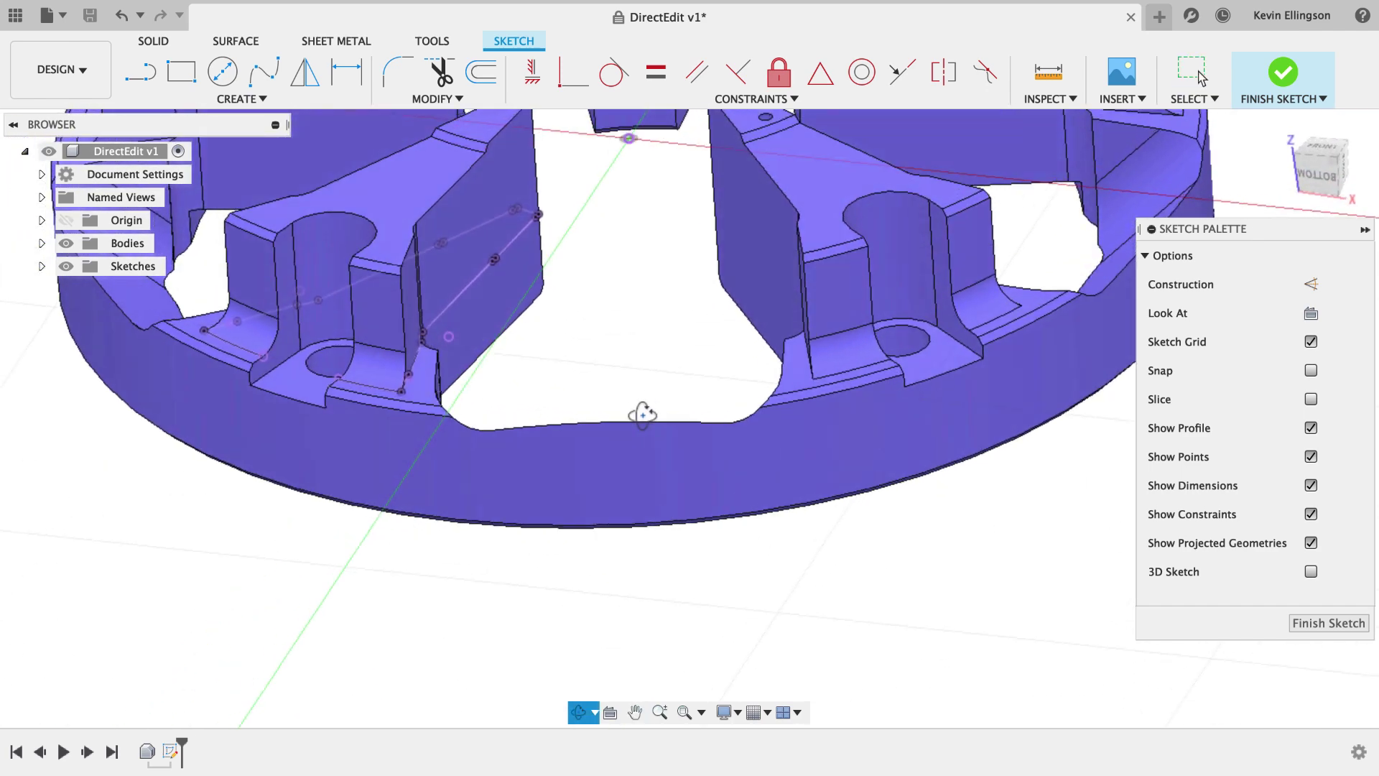
scroll(296, 525, up, 5)
scroll(296, 525, up, 2)
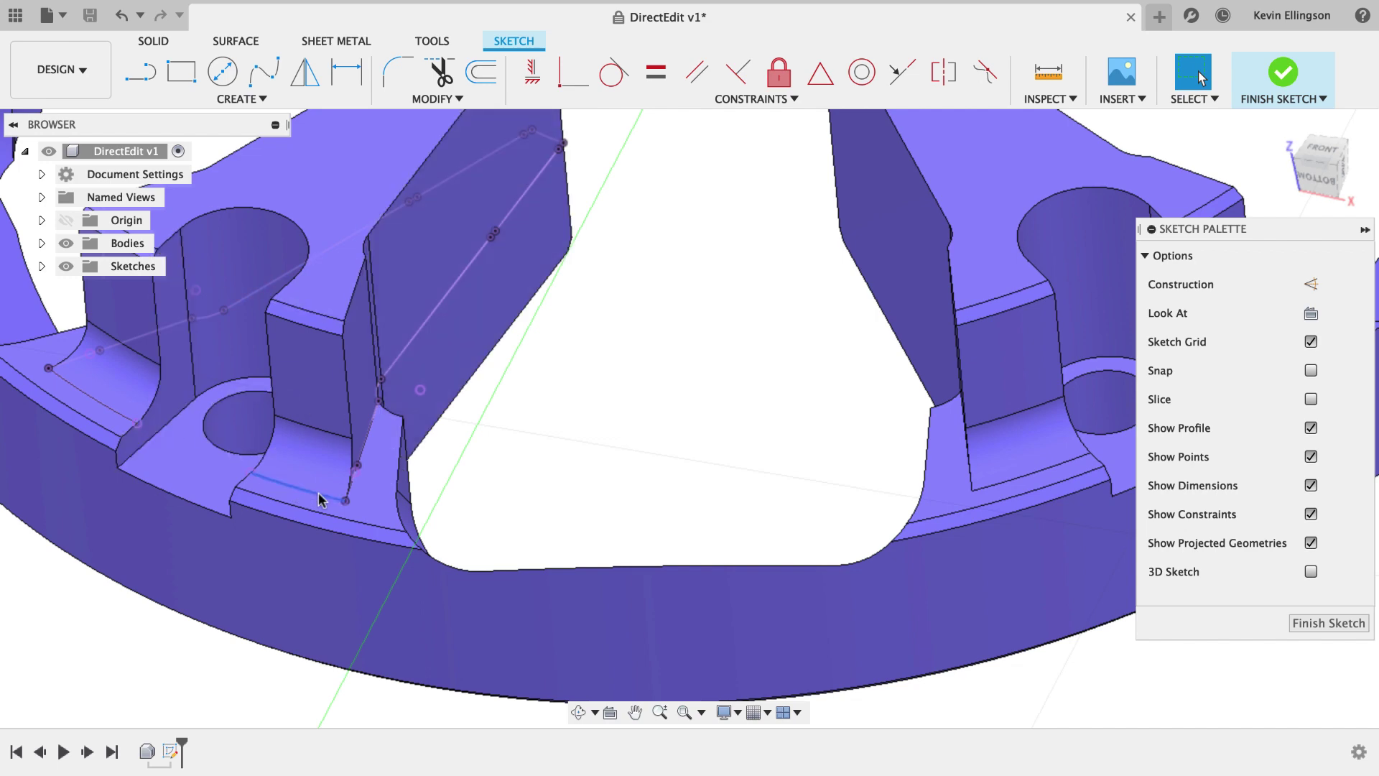
scroll(479, 343, down, 2)
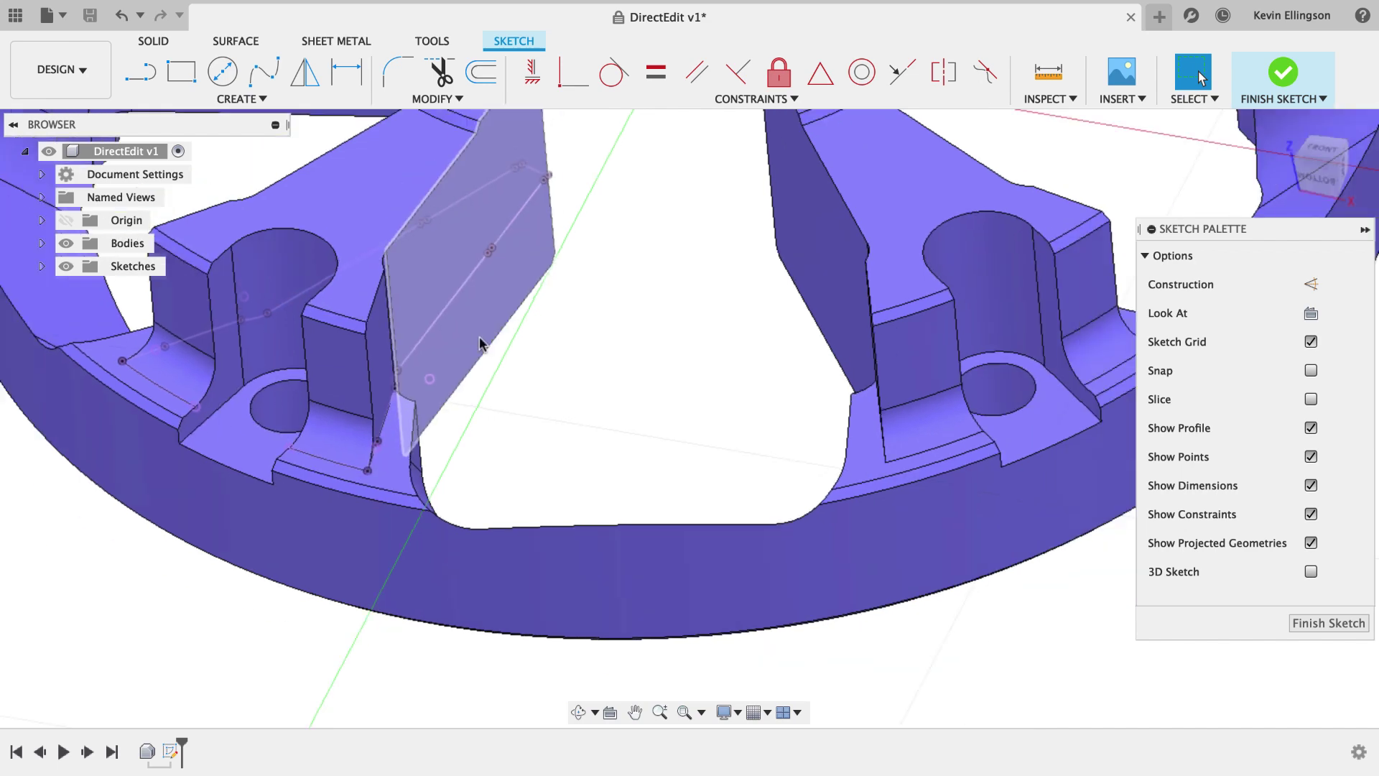
scroll(503, 344, down, 3)
shift+middle_drag(527, 330, 609, 476)
scroll(607, 431, up, 3)
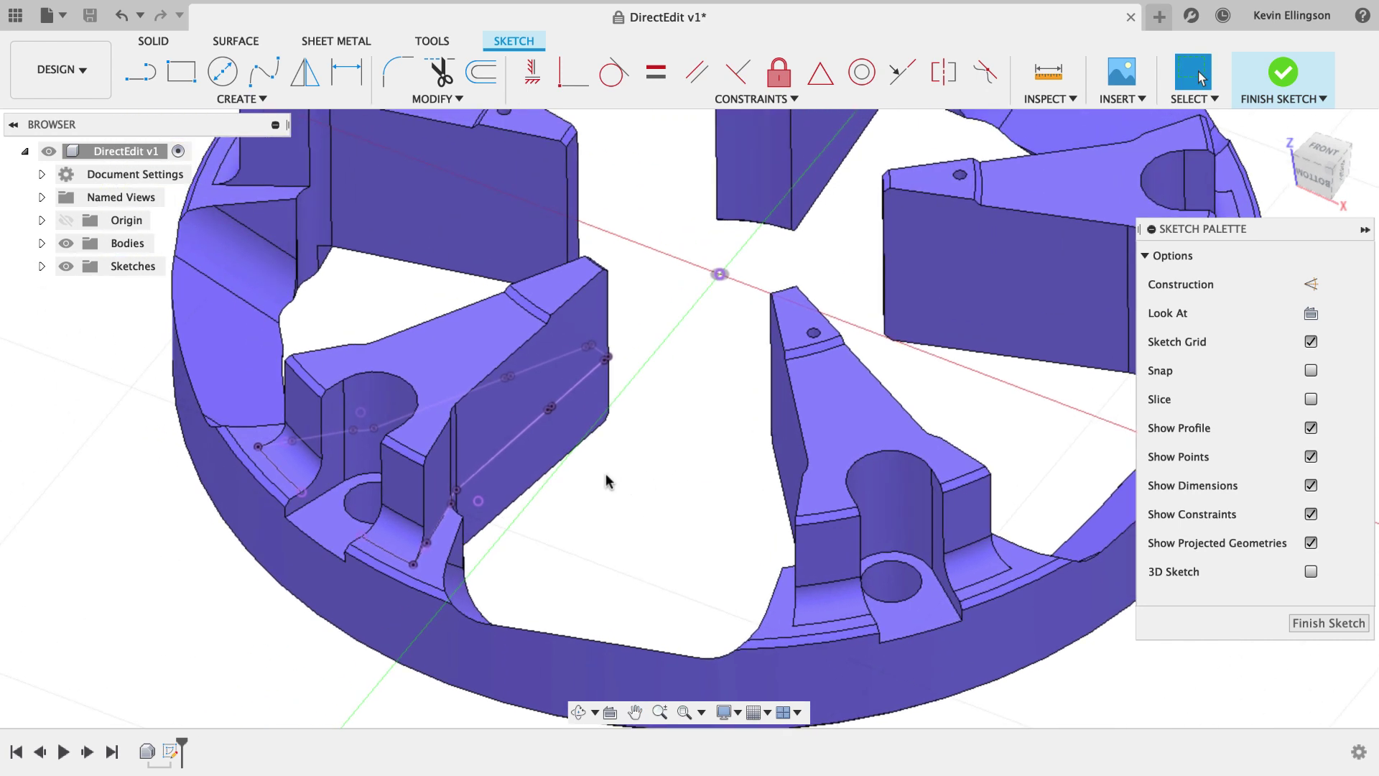
middle_drag(607, 481, 694, 467)
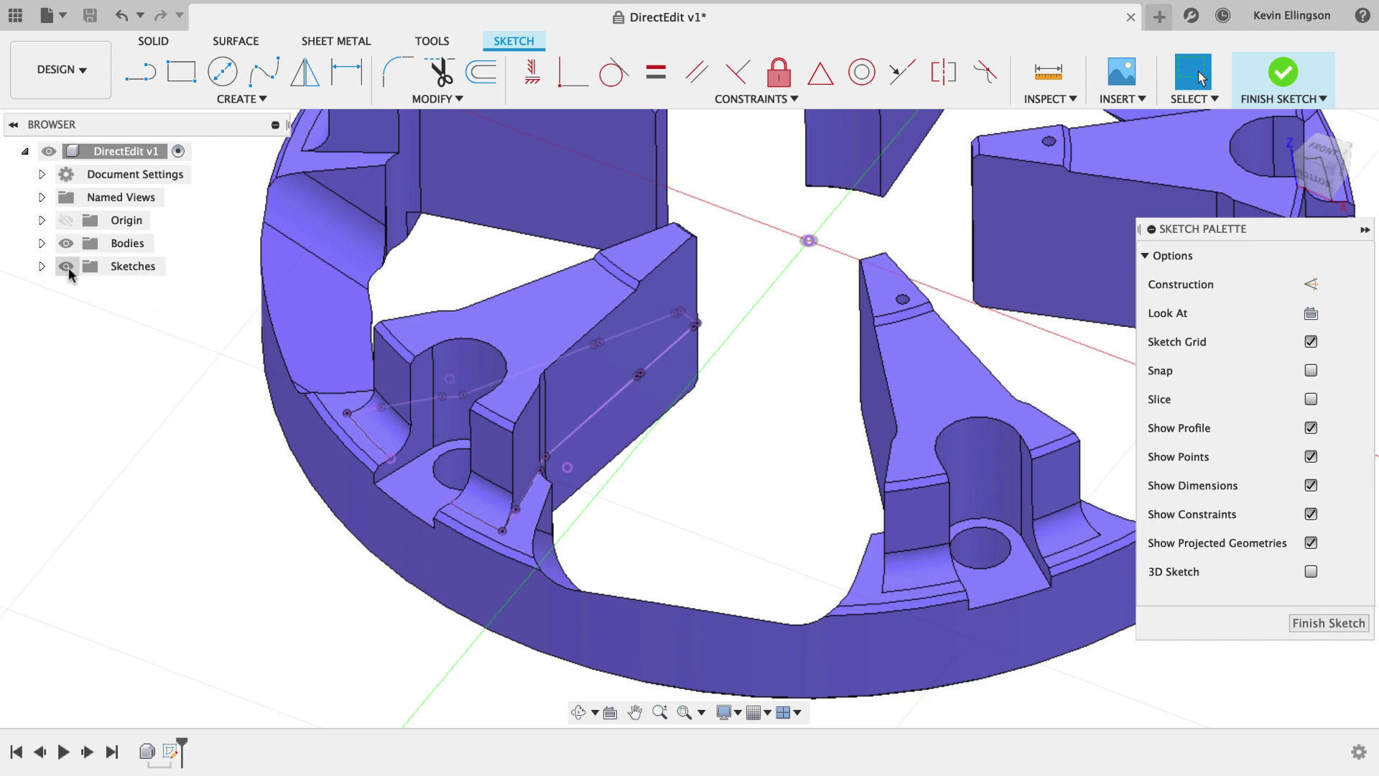
Step: Expand and hide the sketches group, and finish the sketch holding the projected arm outline
click(42, 267)
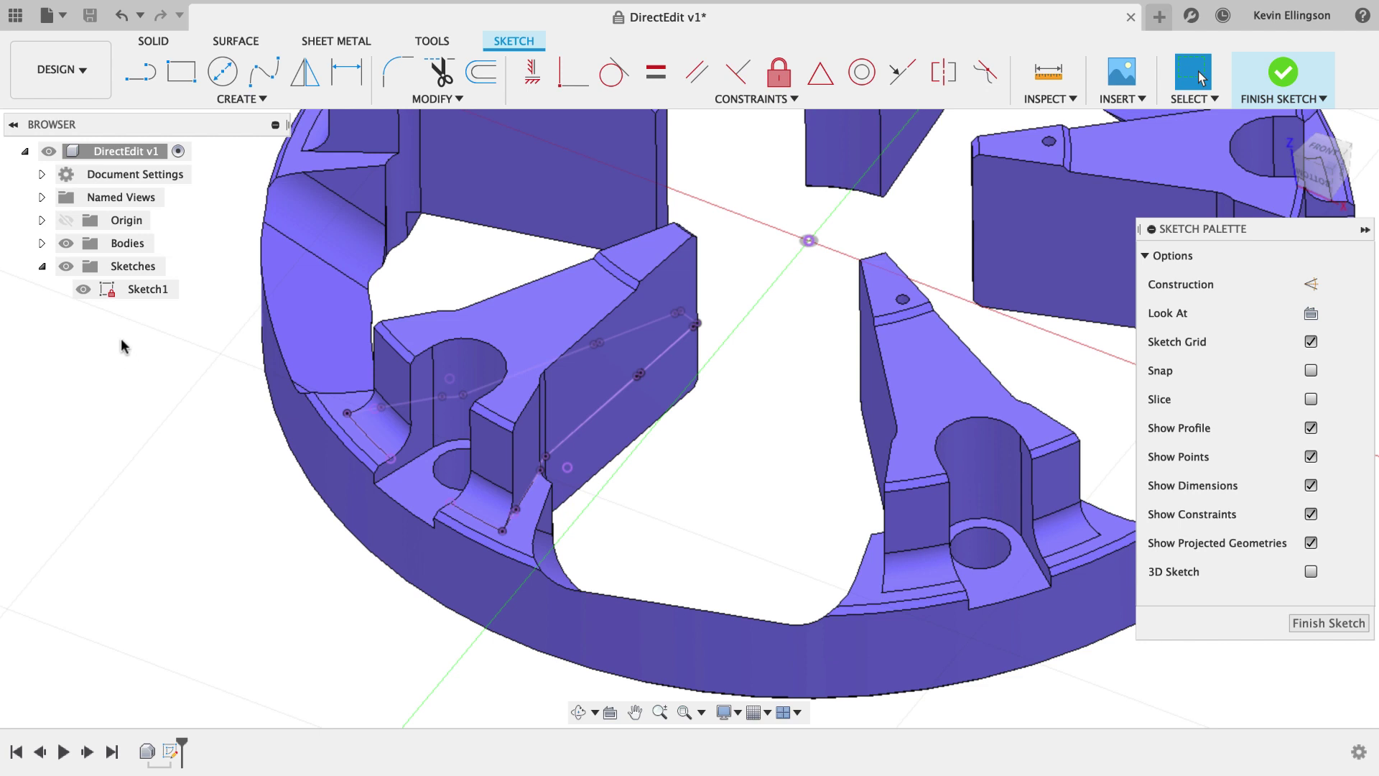
click(64, 266)
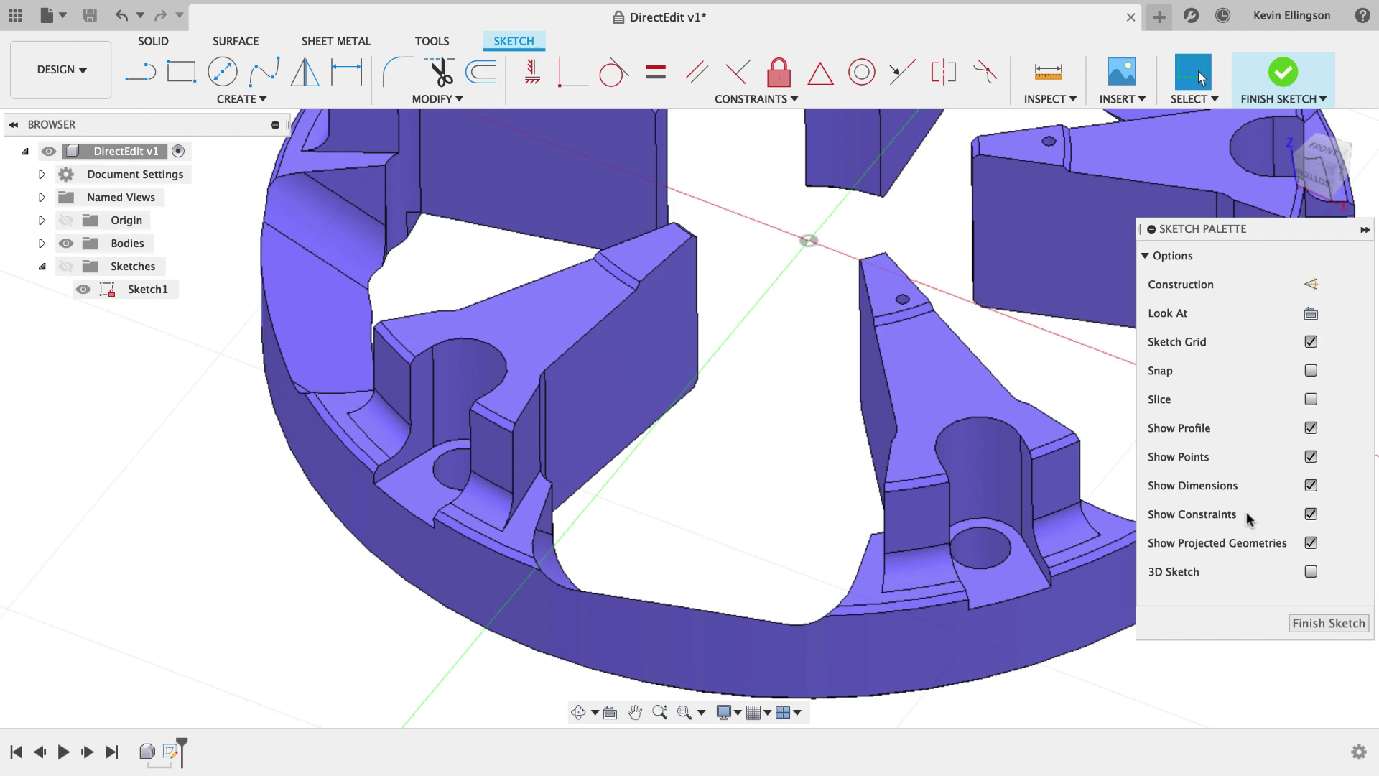
click(1320, 623)
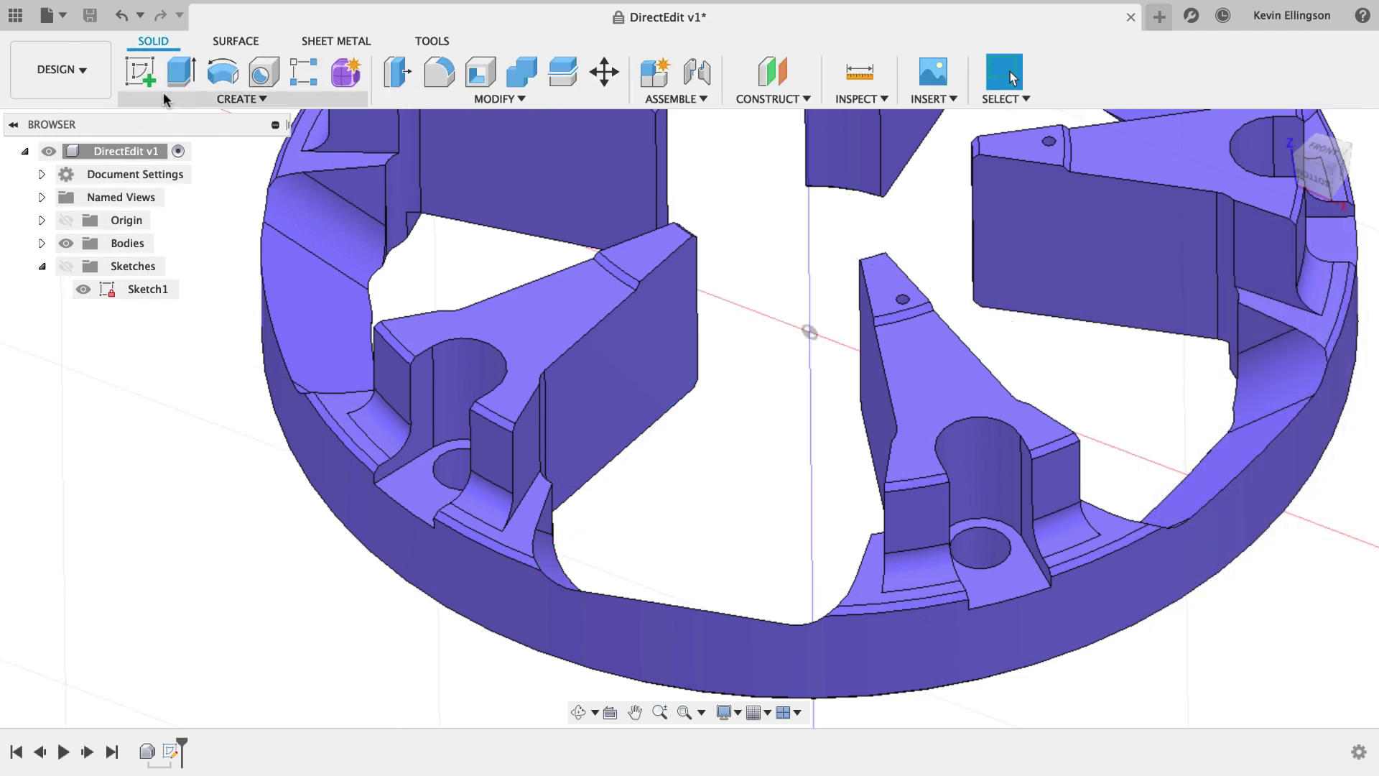
Step: Try a sketch of two connected lines on the flat face at the arm's base, the first about 23 mm long, and delete that sketch
click(140, 72)
click(514, 522)
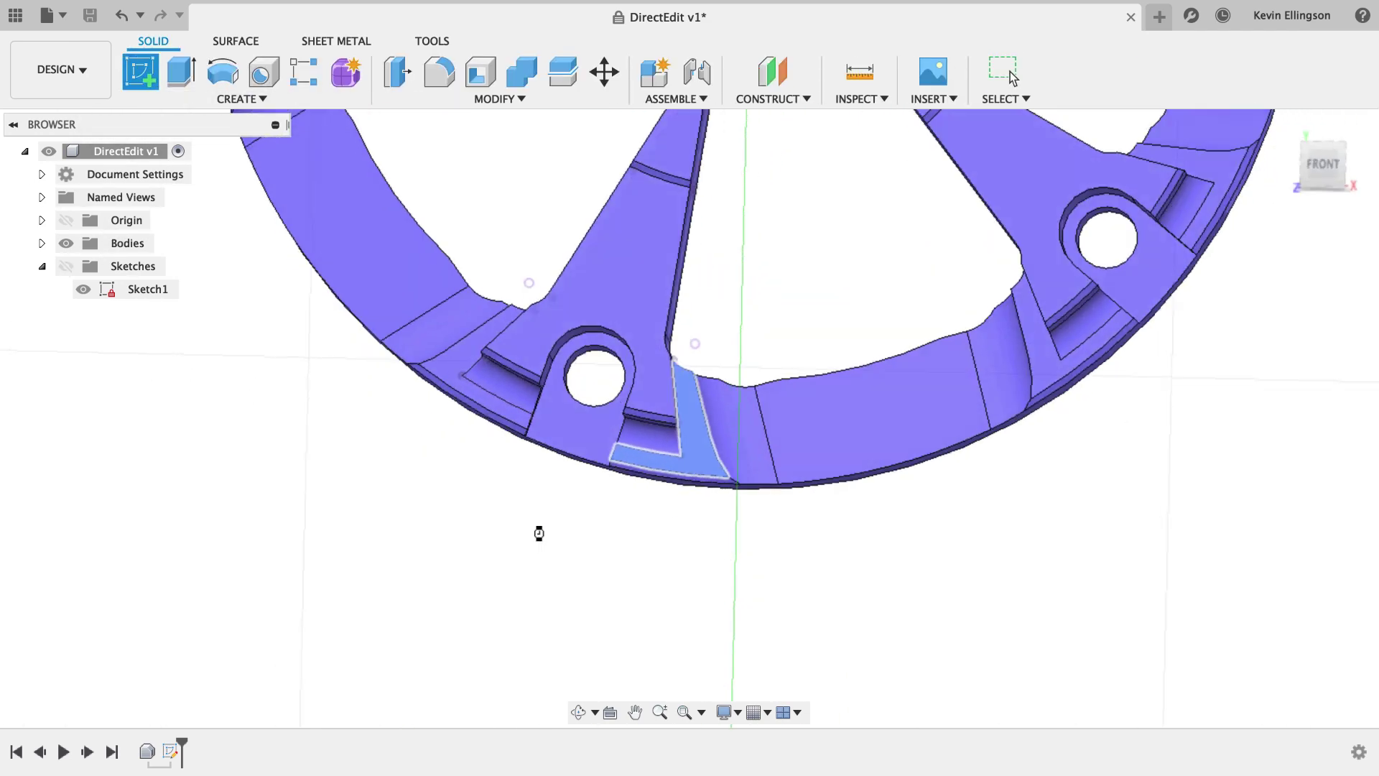
click(140, 71)
click(496, 388)
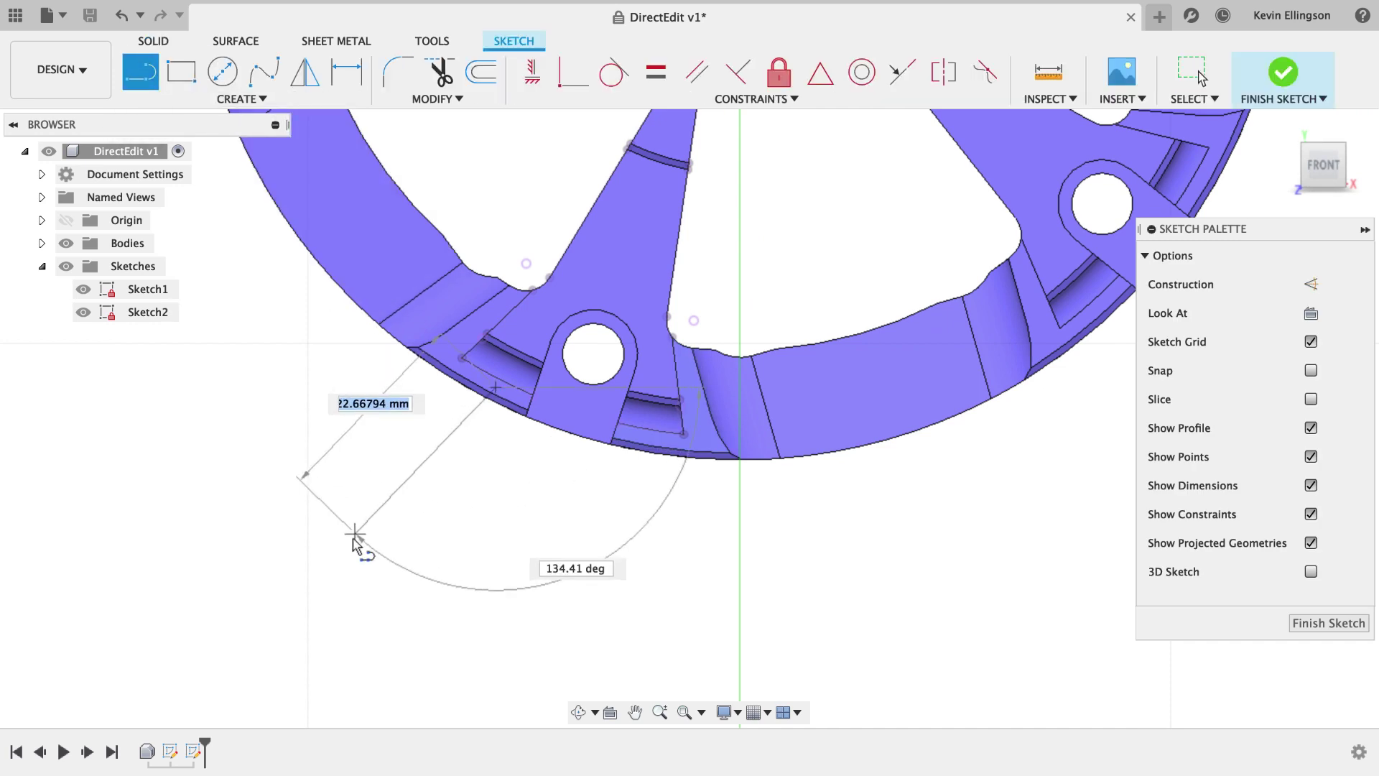
click(351, 539)
click(639, 601)
right_click(655, 515)
click(733, 514)
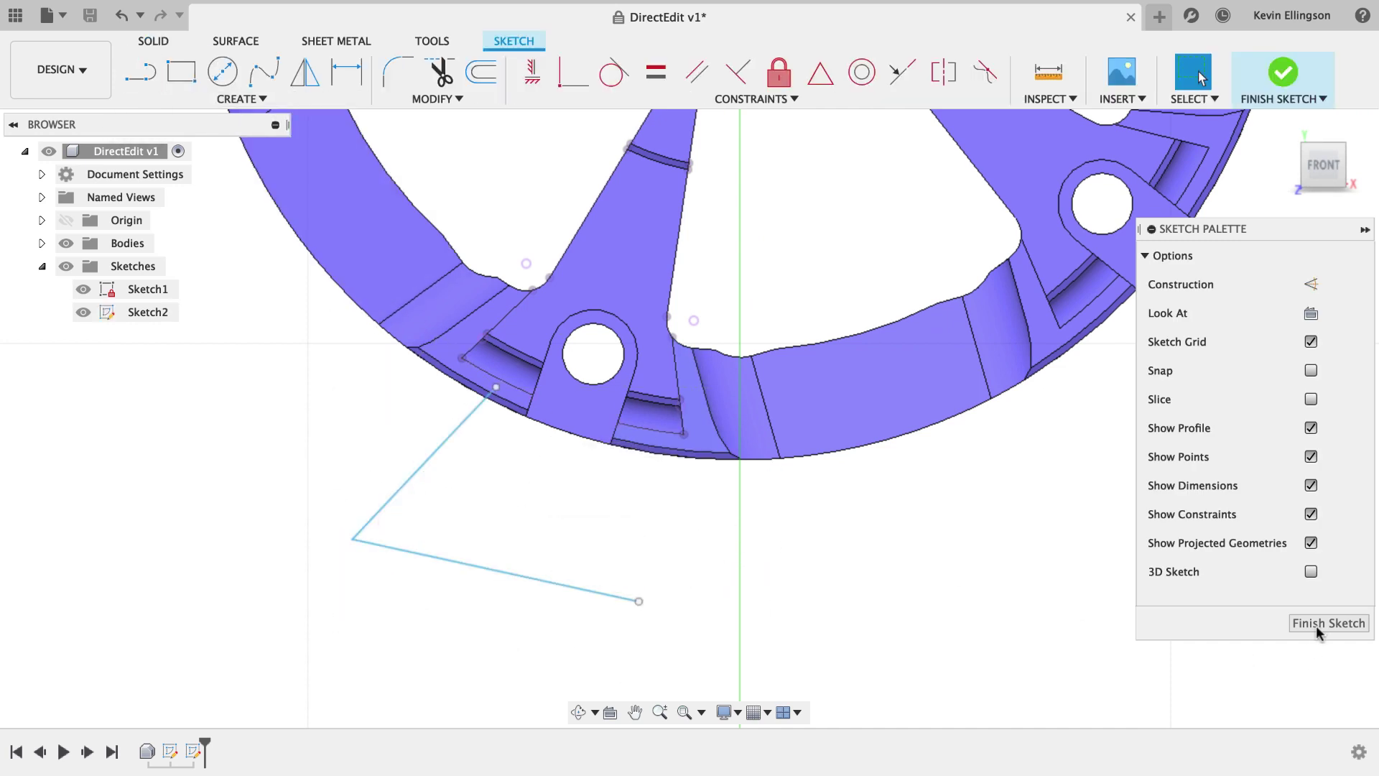
click(1327, 622)
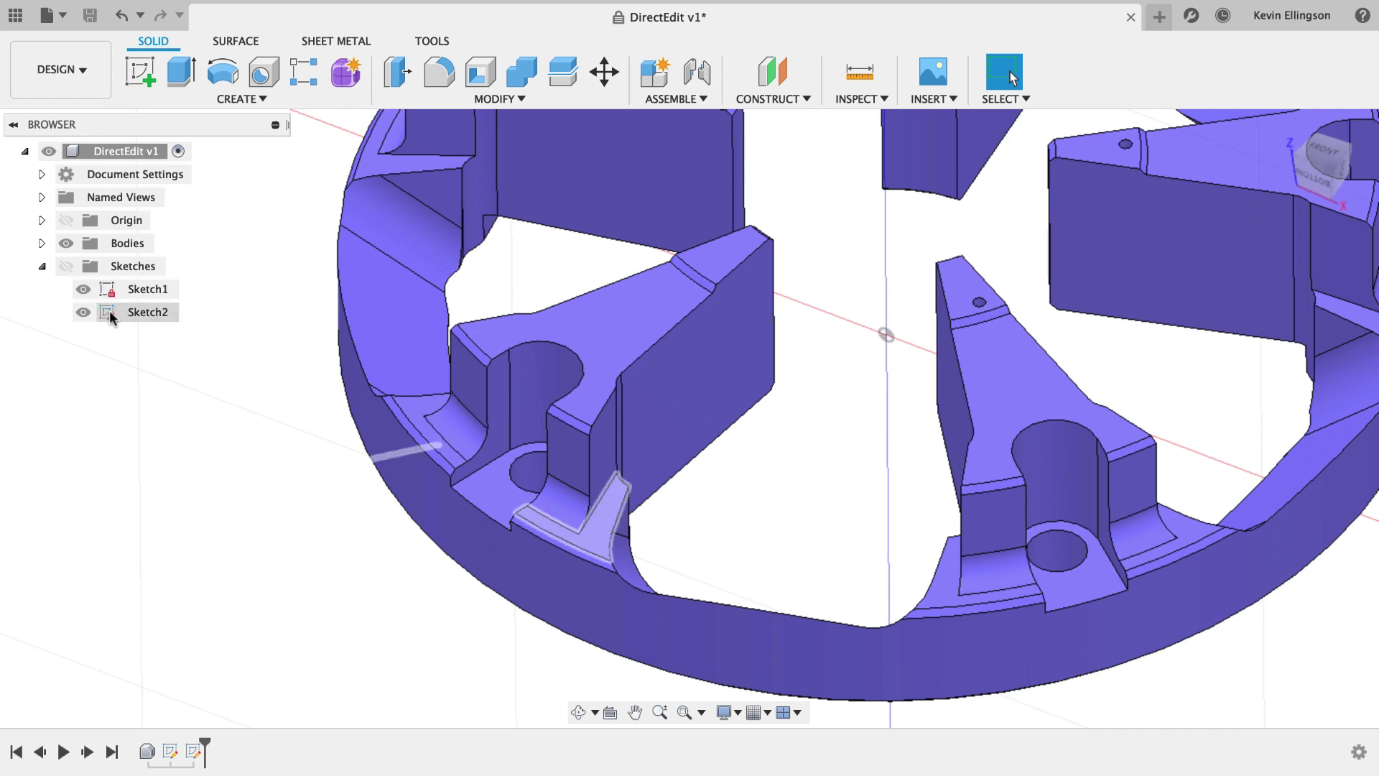
right_click(133, 313)
click(177, 468)
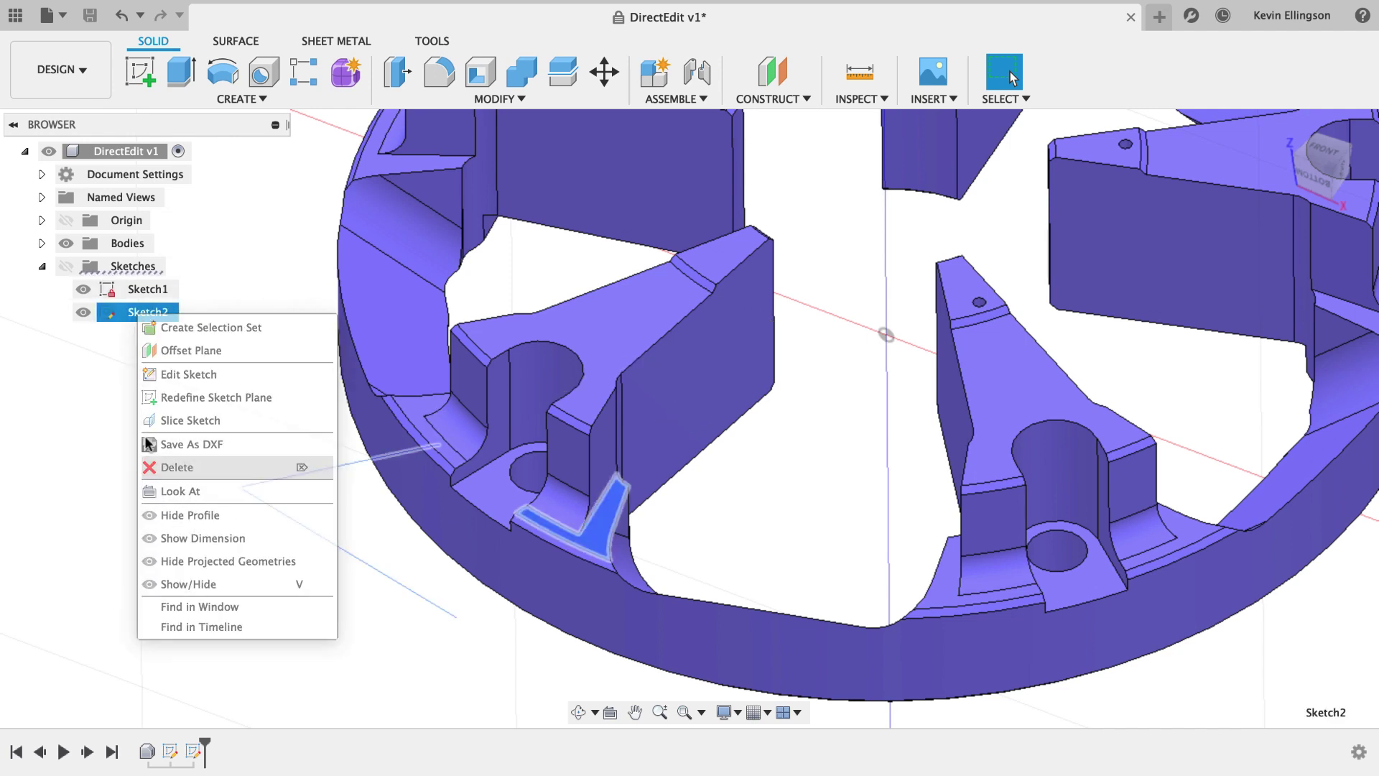
Step: Make the sketches group visible with Sketch1 hidden, and switch to the Manufacture workspace with no setup selected
click(67, 265)
click(83, 289)
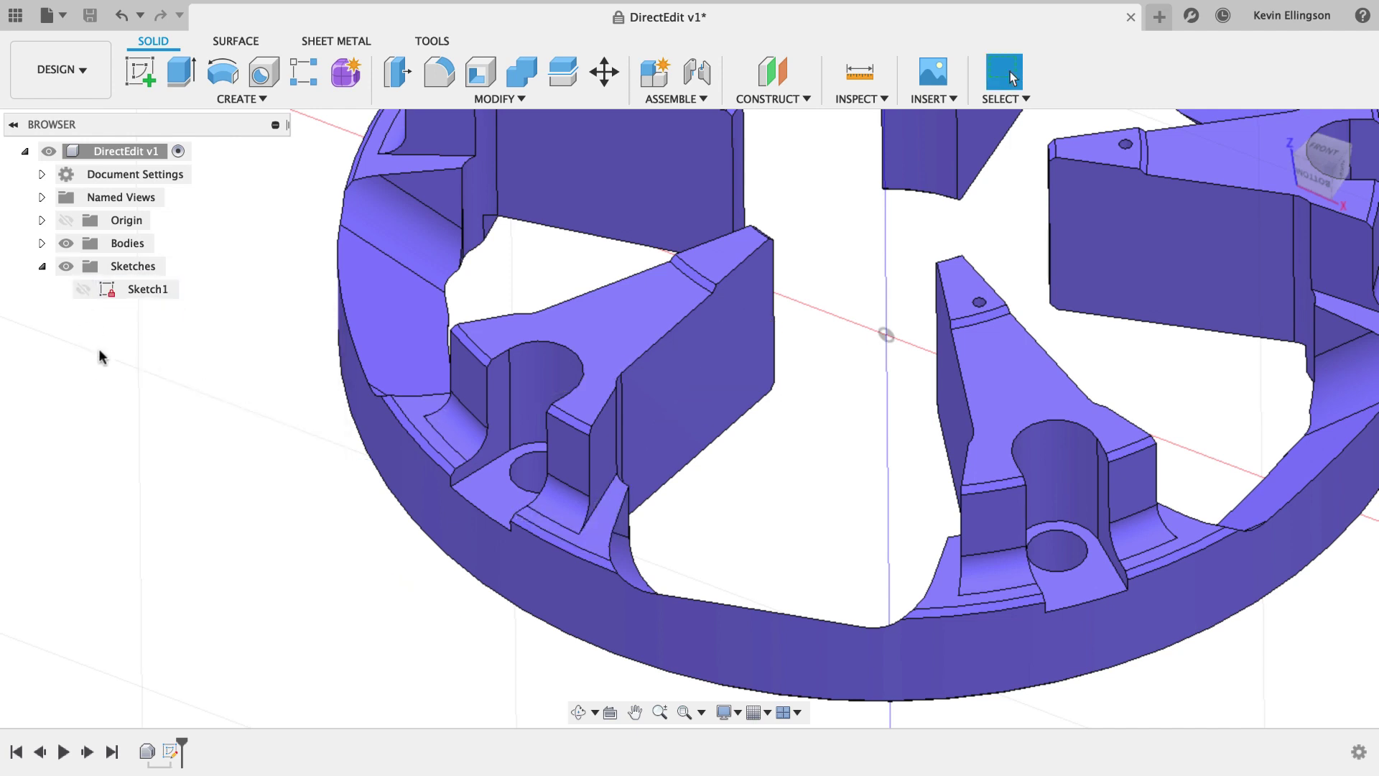
scroll(120, 381, down, 2)
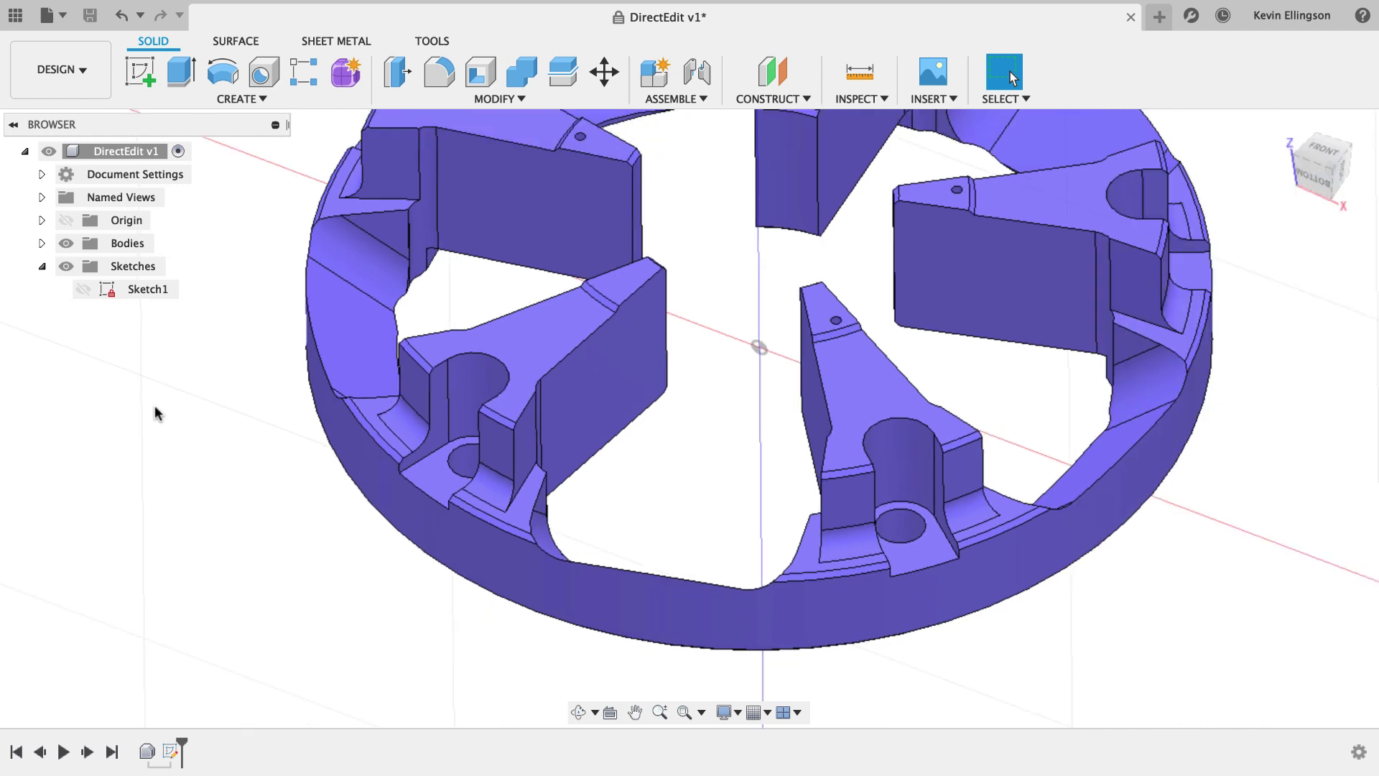
click(97, 76)
click(107, 282)
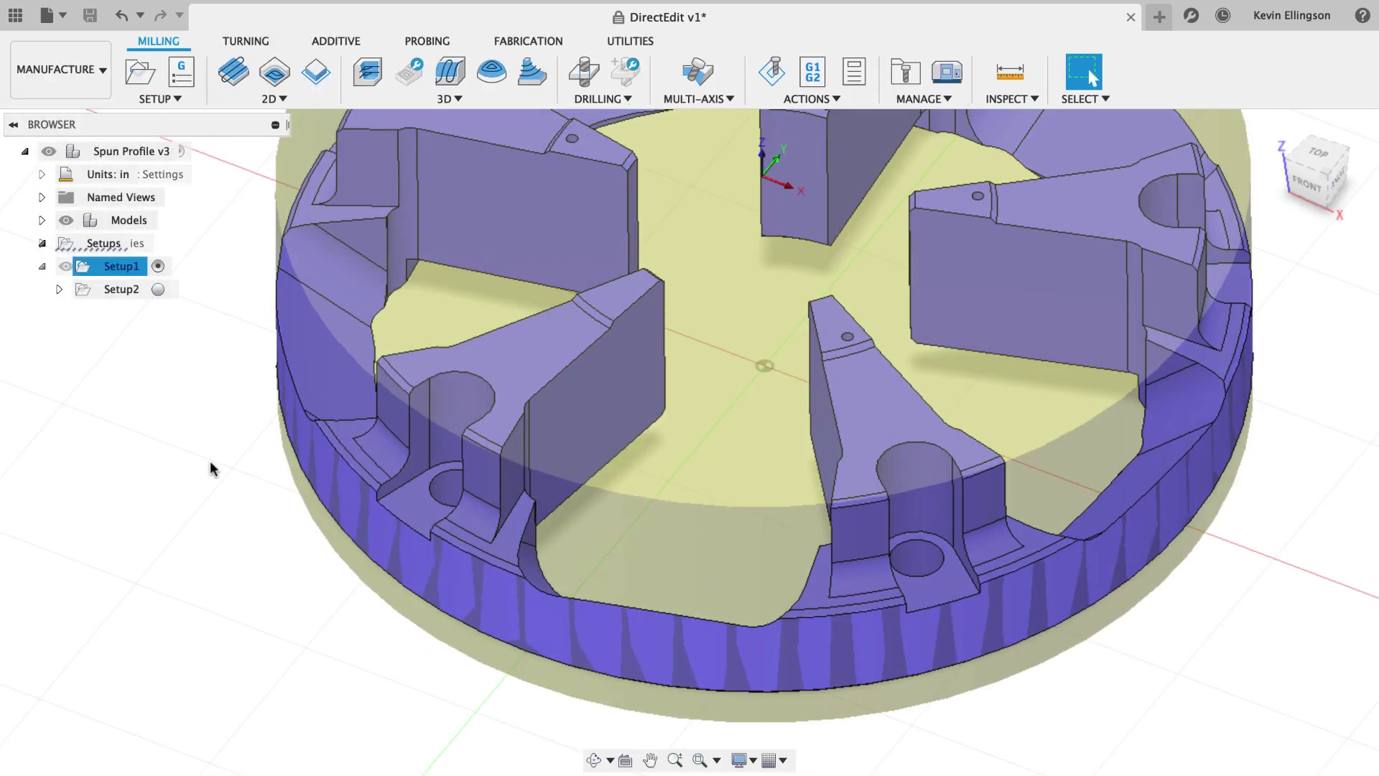
click(204, 476)
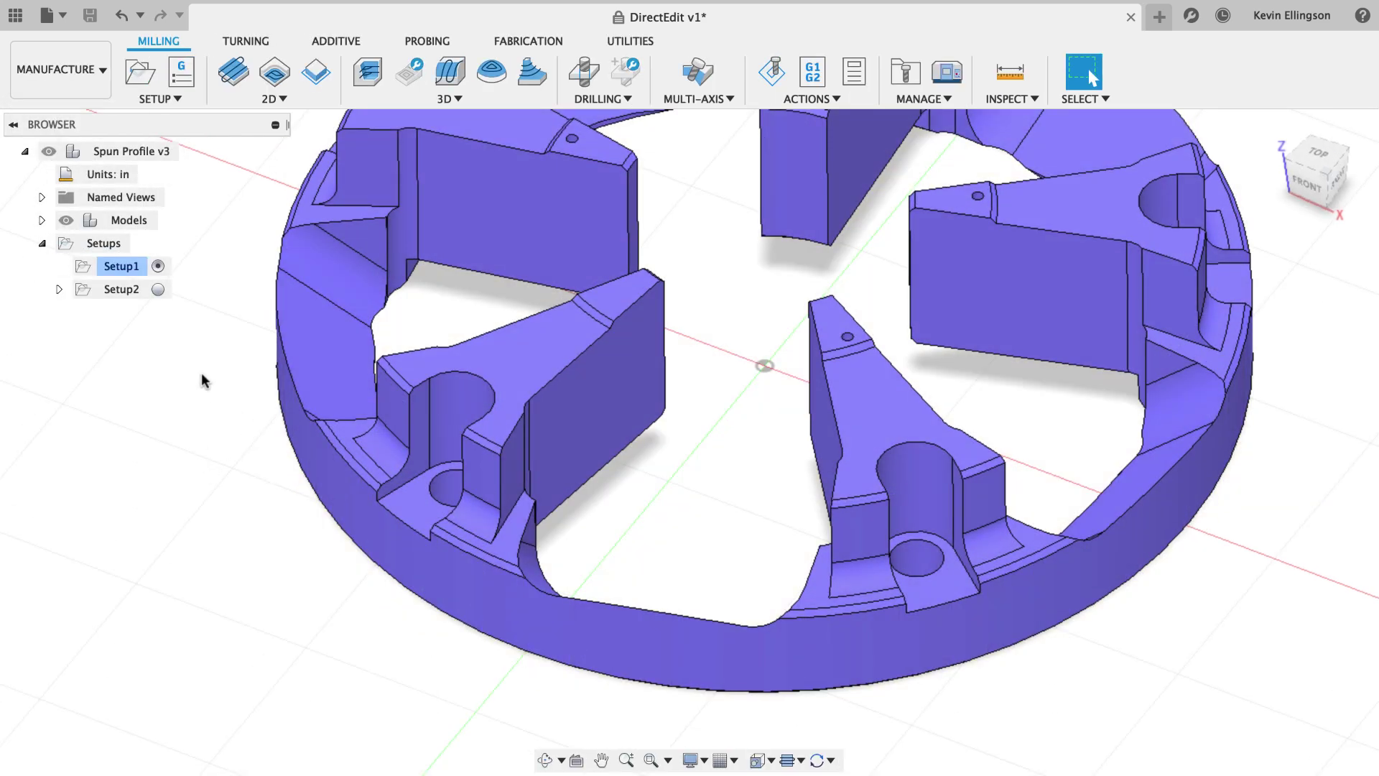
Step: Examine the flat face beside the pocket at the arm's base by selecting it, and clear the selection
scroll(445, 500, up, 3)
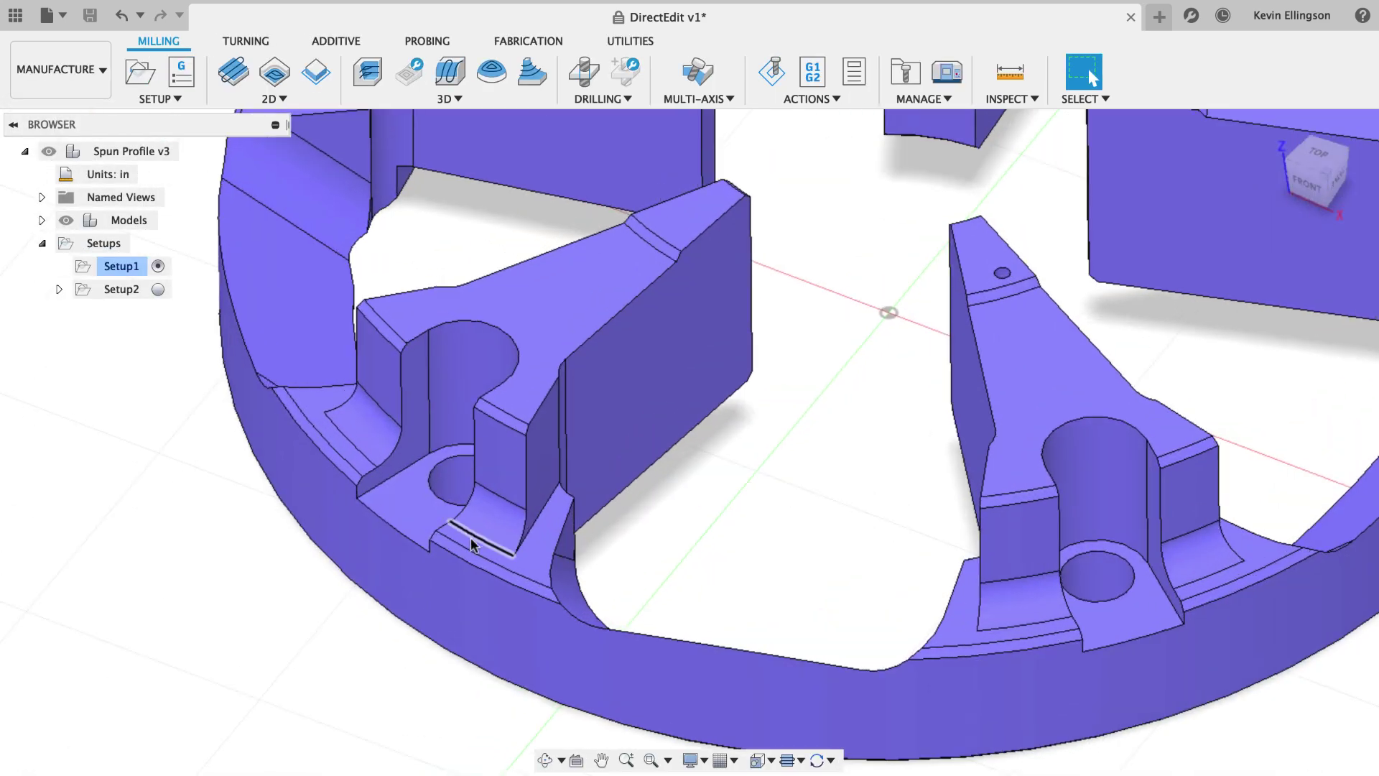
click(537, 540)
scroll(400, 450, down, 3)
scroll(198, 580, up, 2)
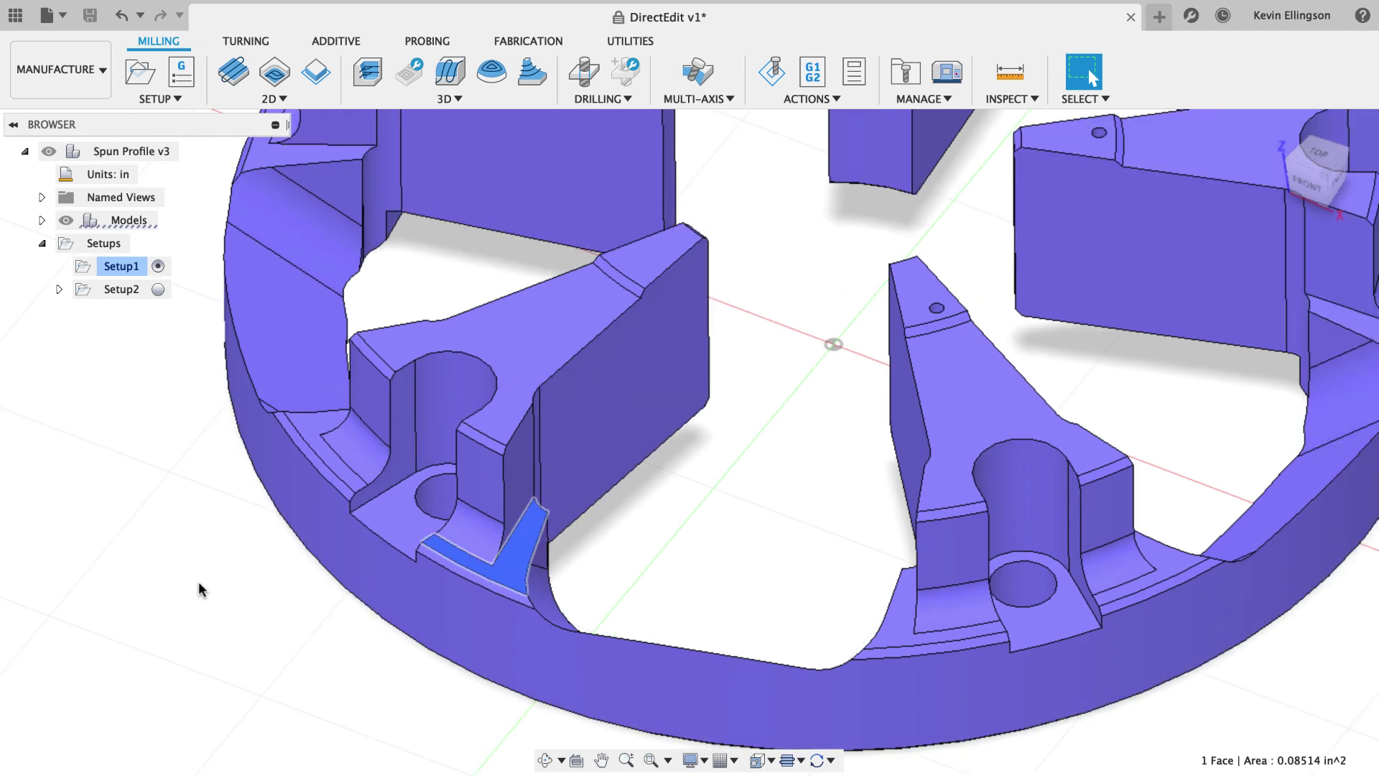
scroll(188, 553, down, 2)
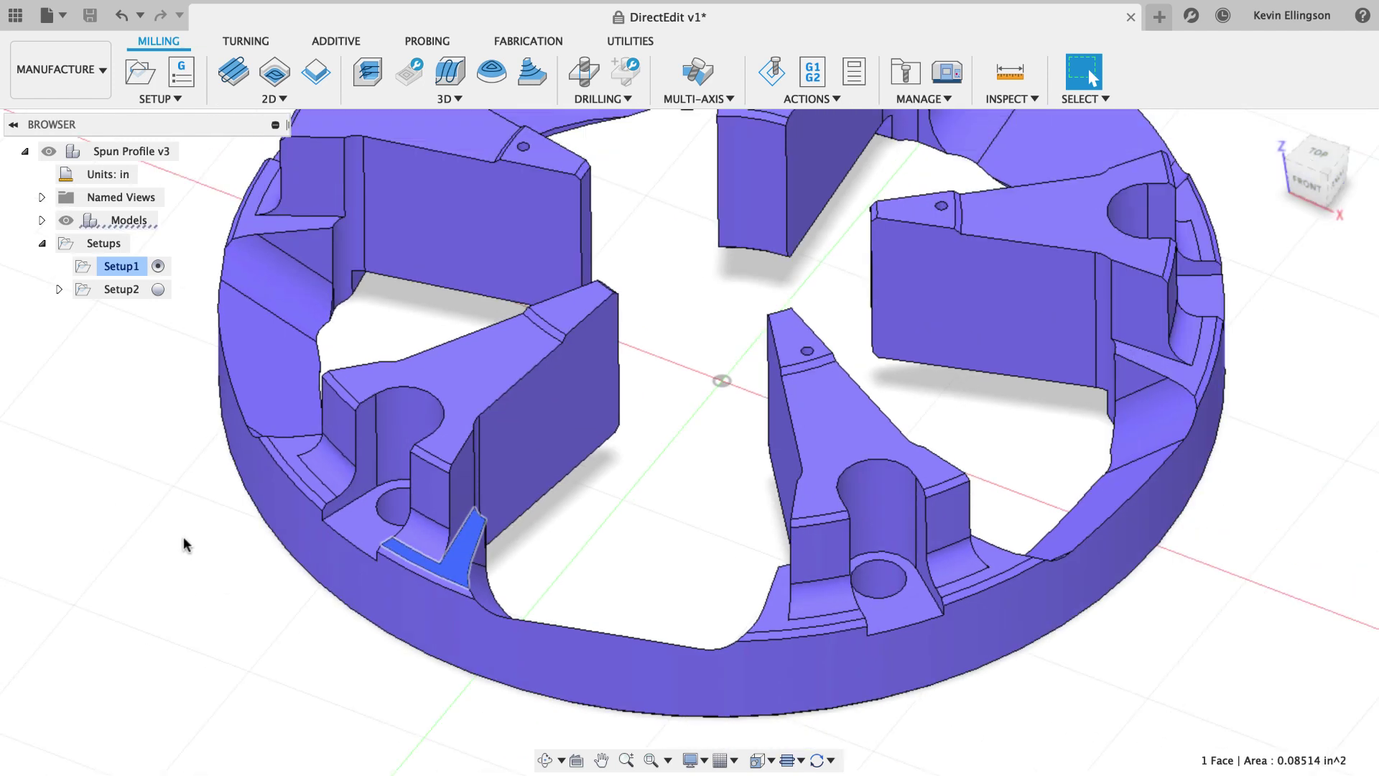
click(184, 536)
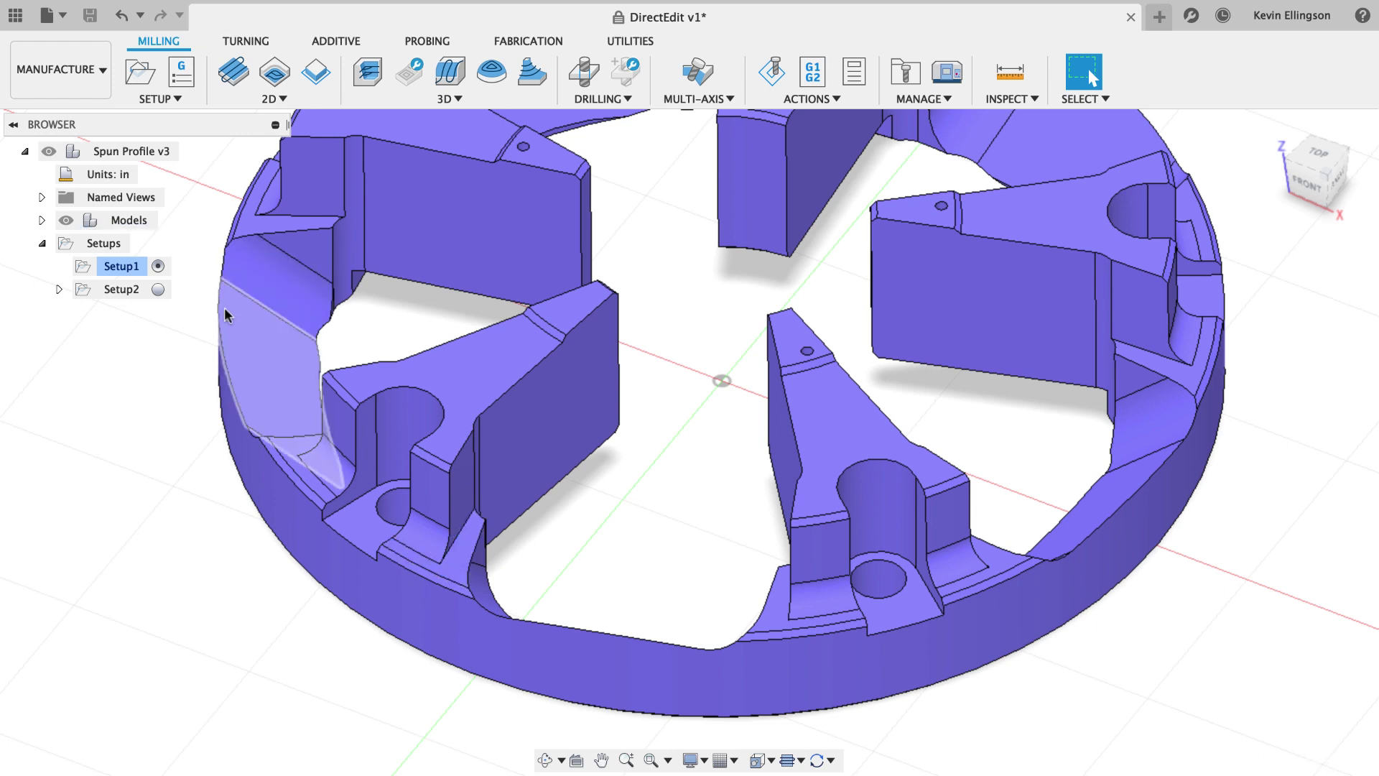
Step: Start a 2D Contour operation in Setup1 with tool 4, the 1/4" flat end mill
click(274, 100)
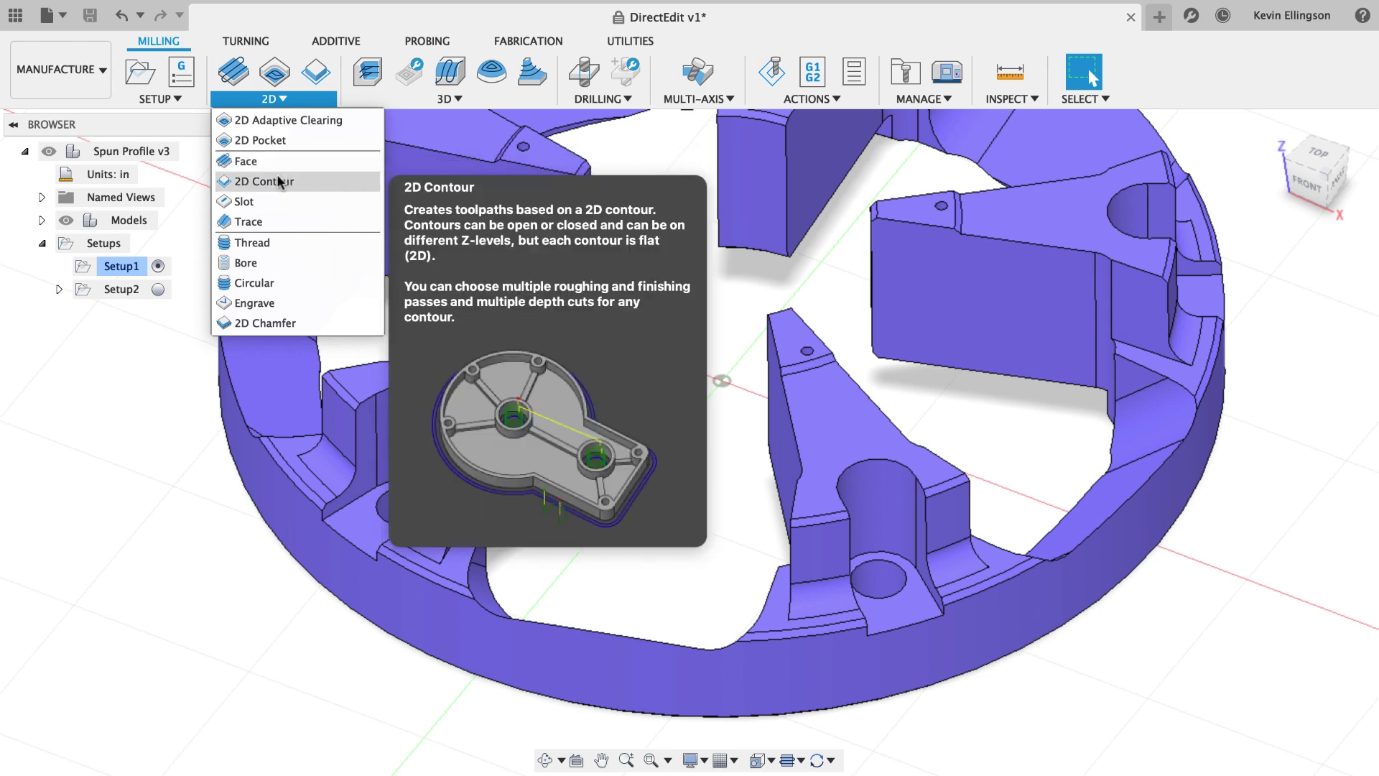
click(248, 181)
click(997, 226)
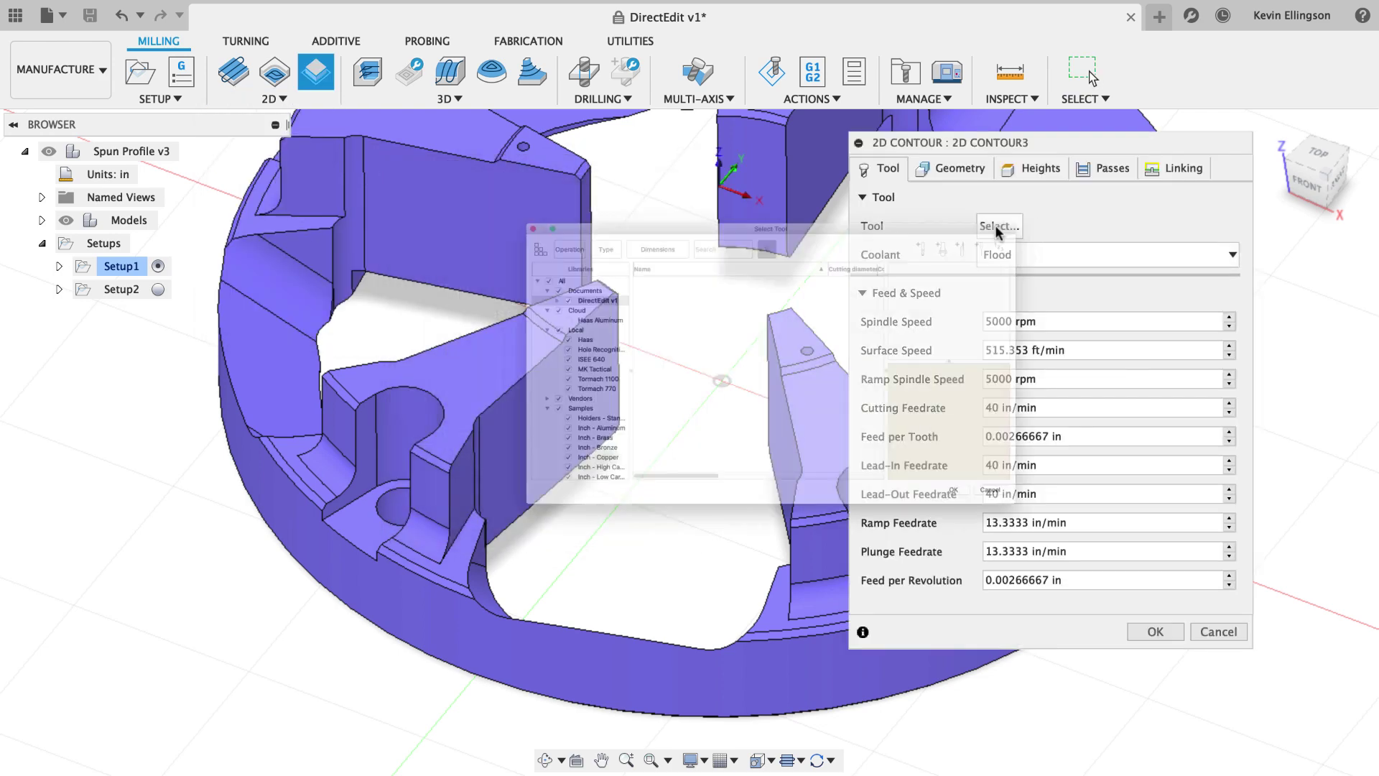
click(618, 253)
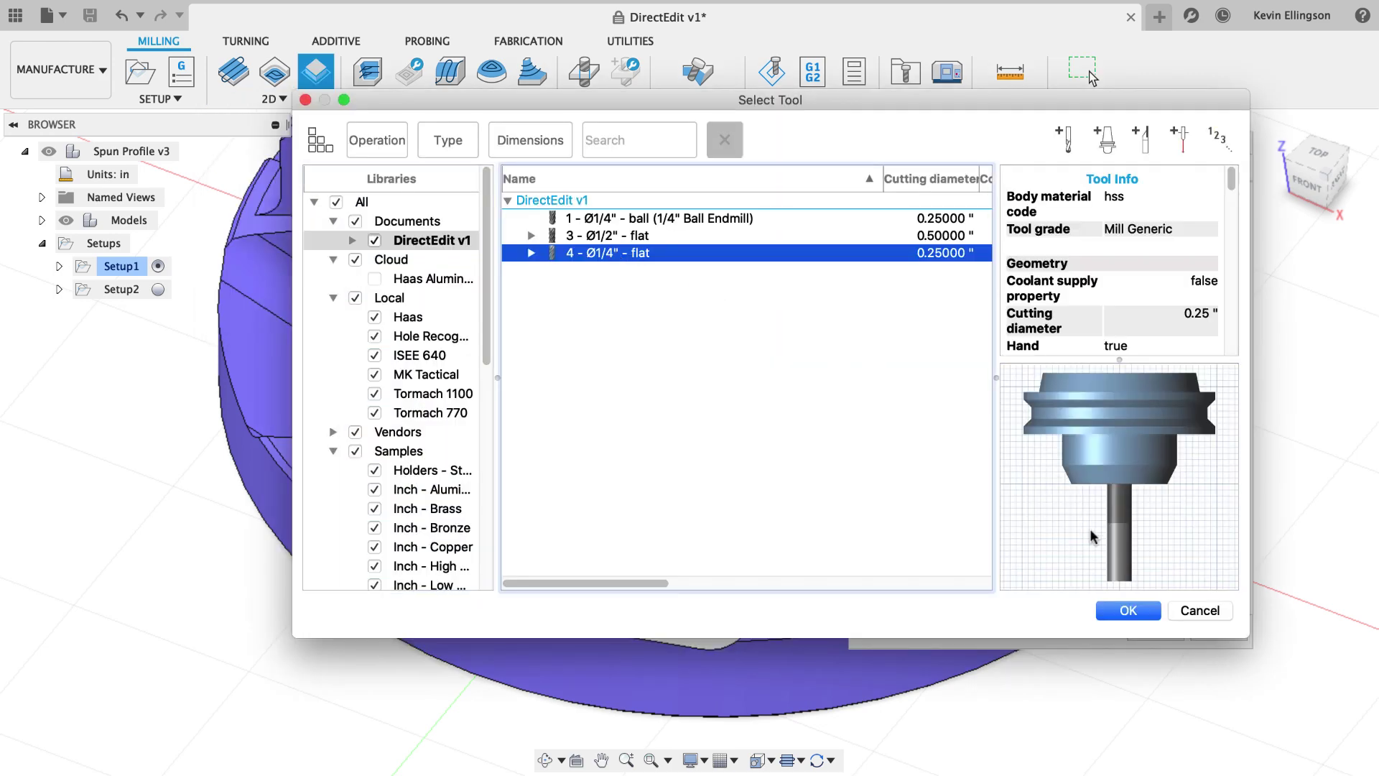
click(1128, 611)
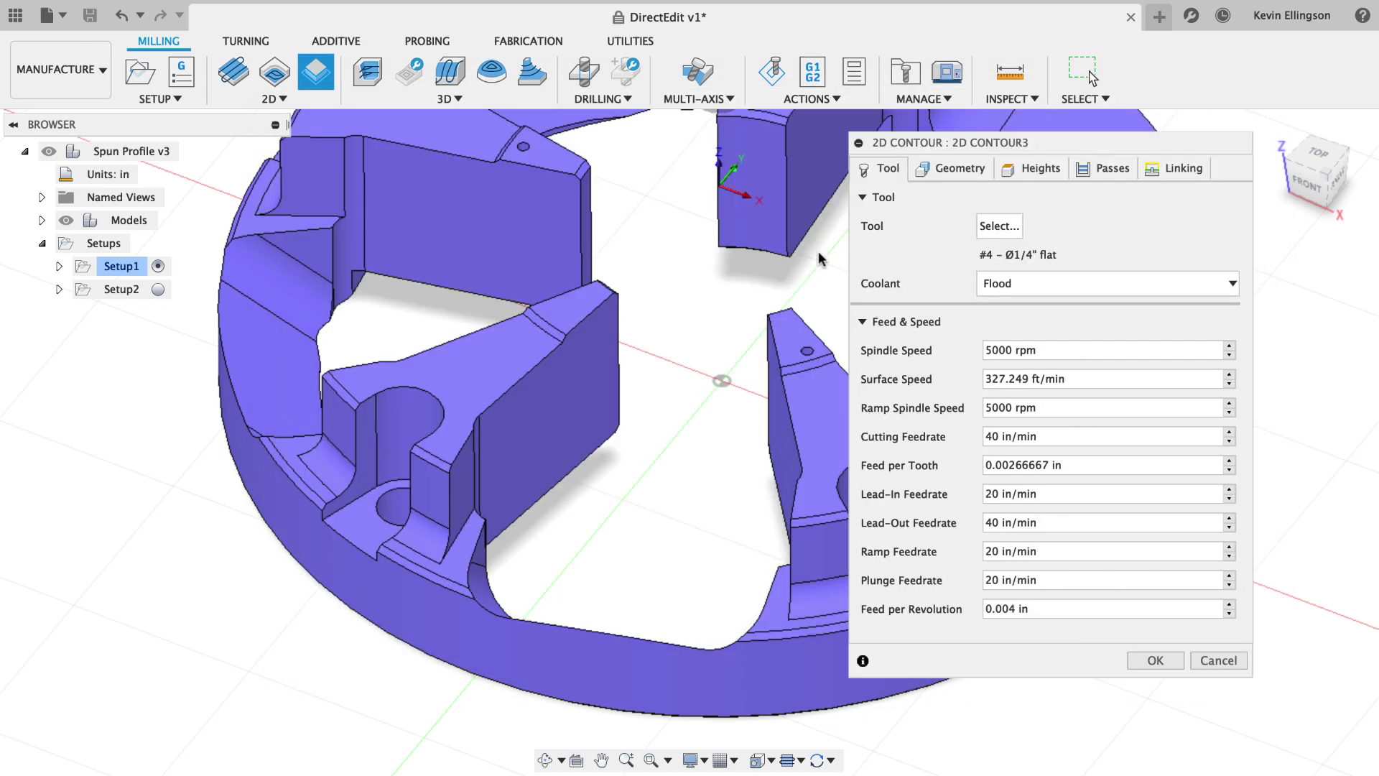
Step: Start an open contour chain with the inner arc edges of both pockets at the base of the arm
click(954, 168)
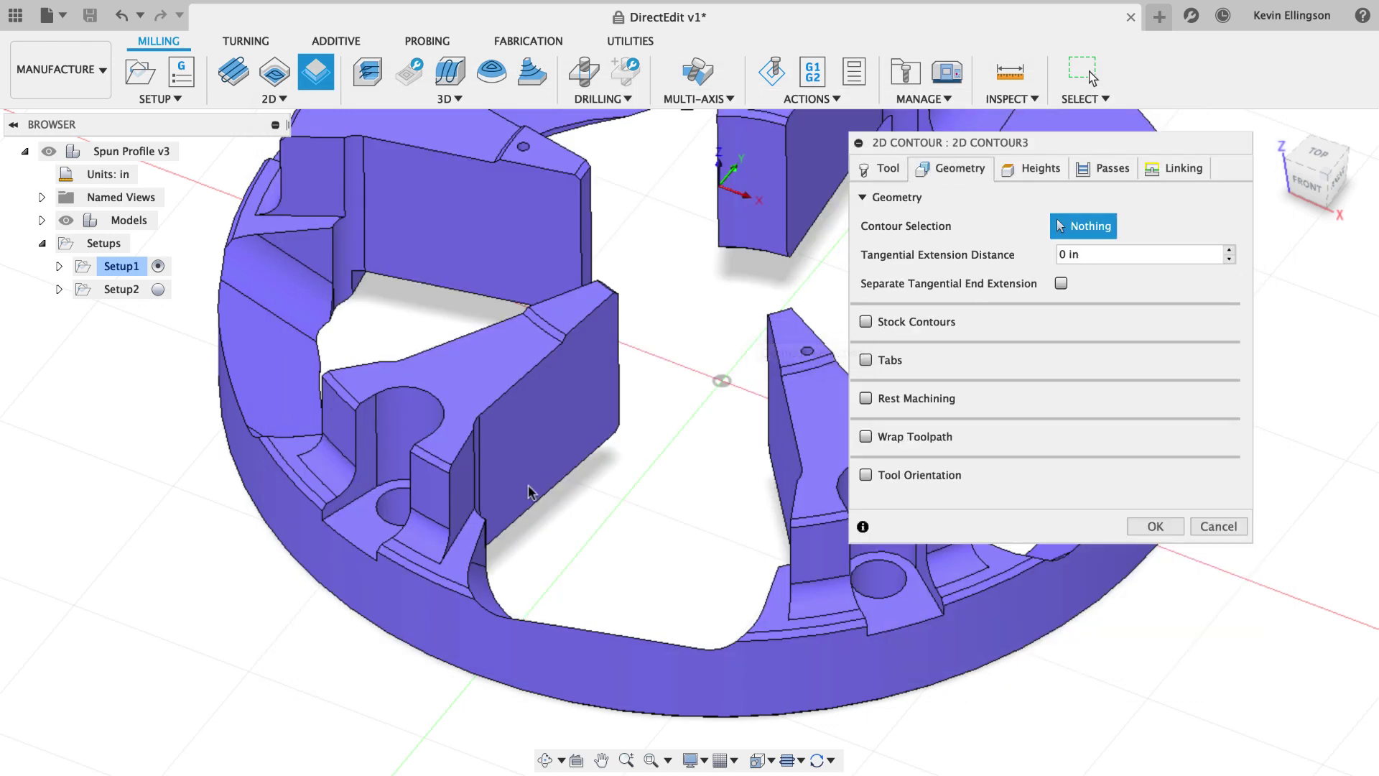
scroll(529, 493, up, 3)
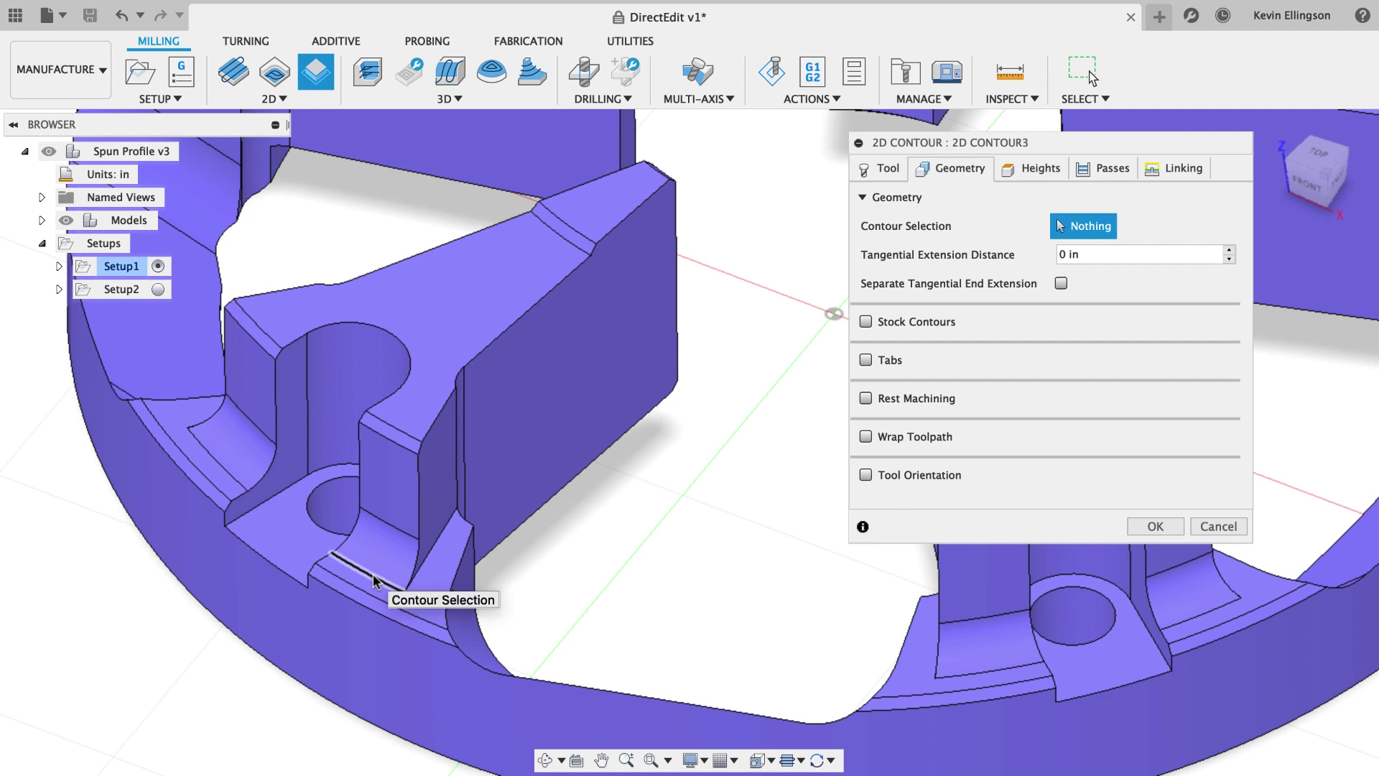
click(373, 581)
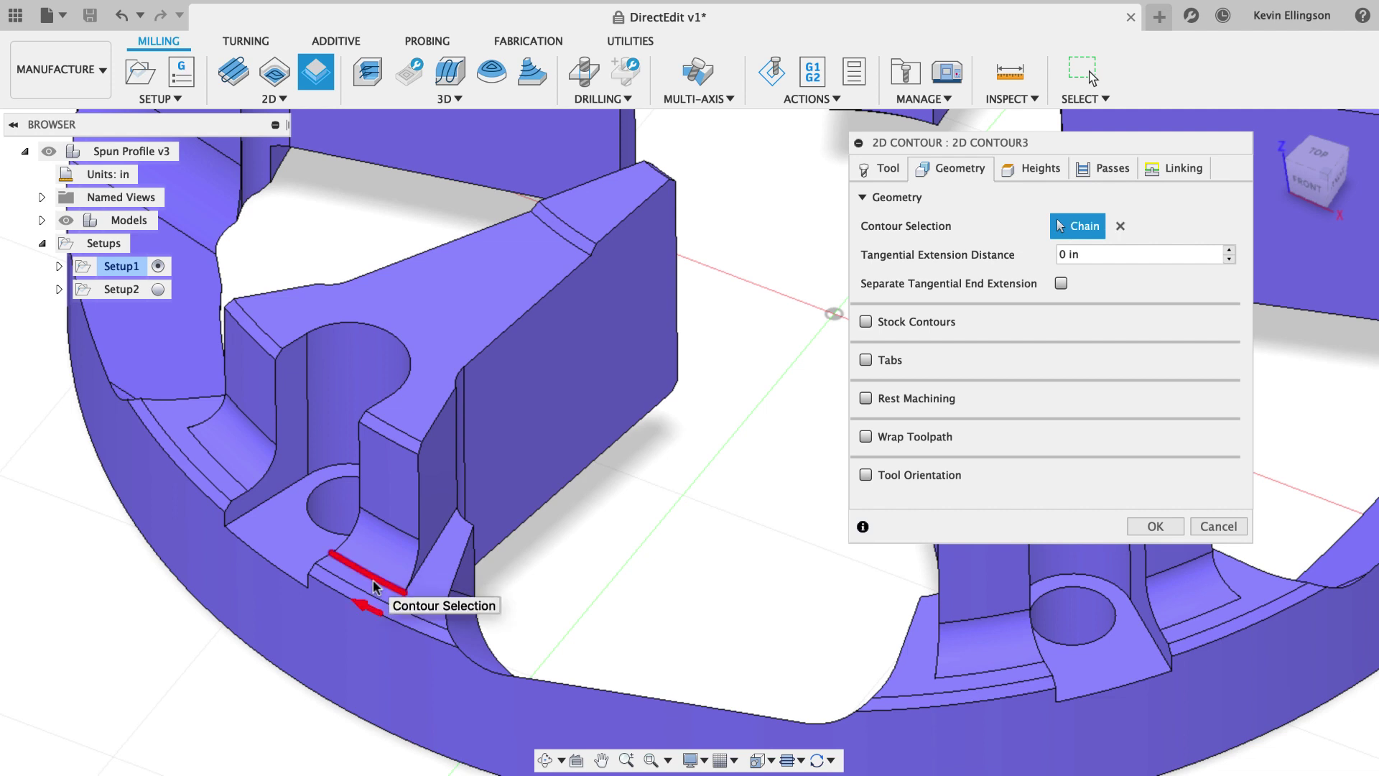
click(373, 583)
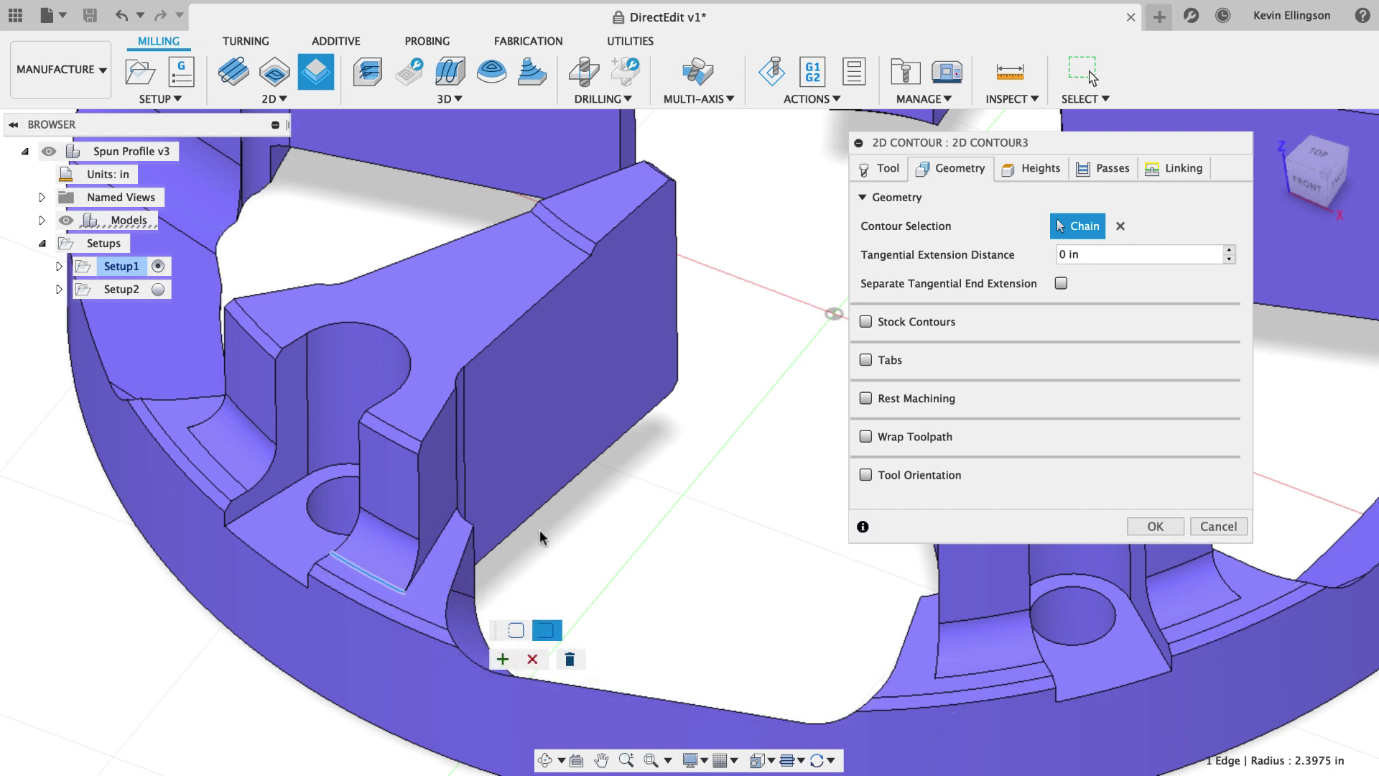
middle_drag(540, 529, 619, 541)
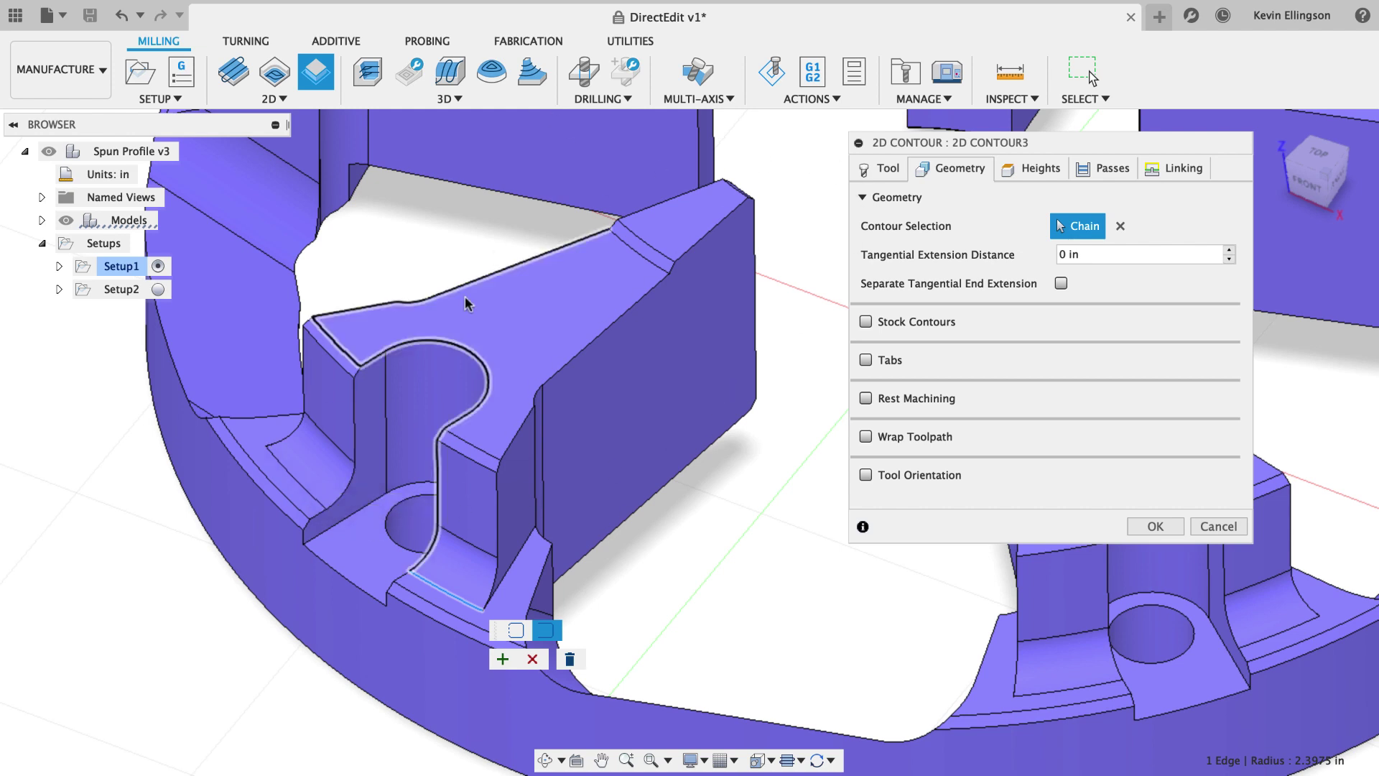
click(297, 483)
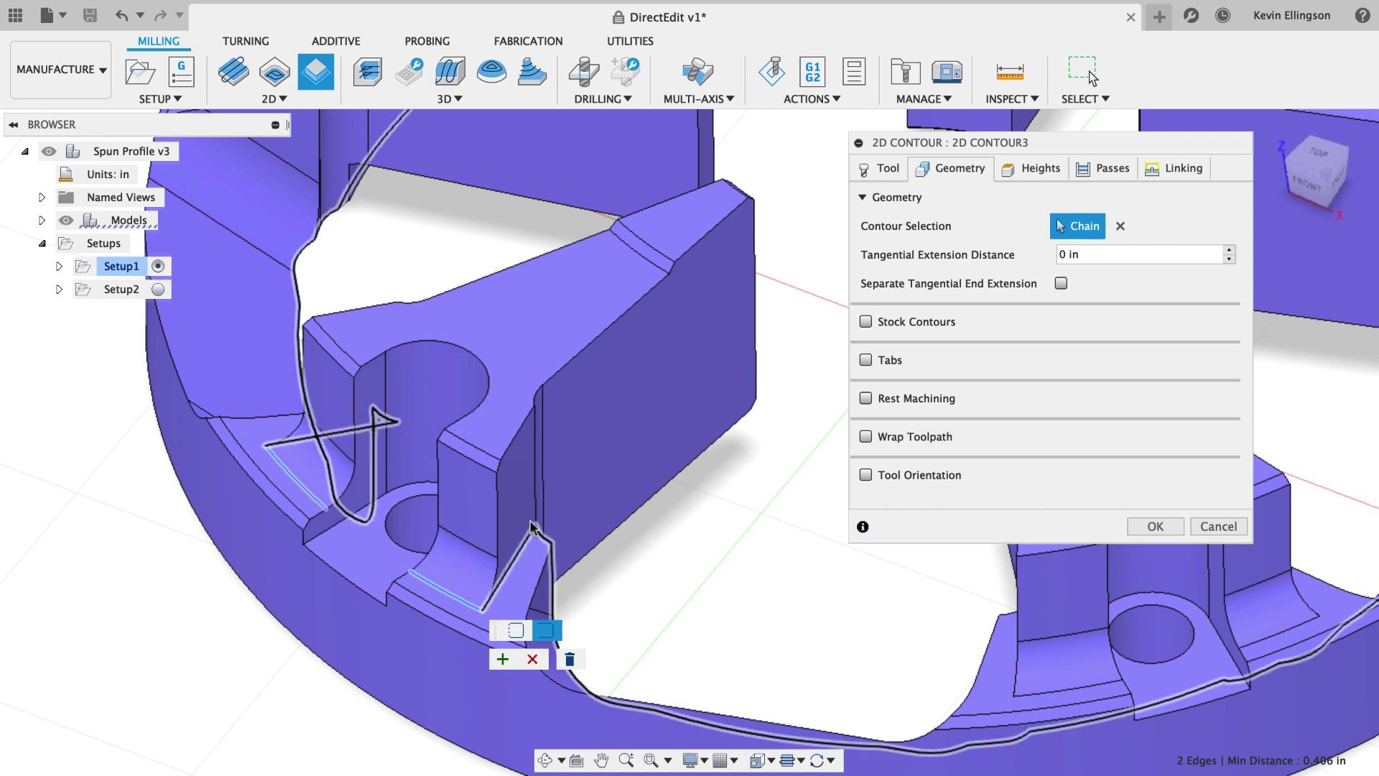
Step: Extend the contour chain along the arm's side edges and around its tip to join the two pocket arcs, and accept it
click(533, 480)
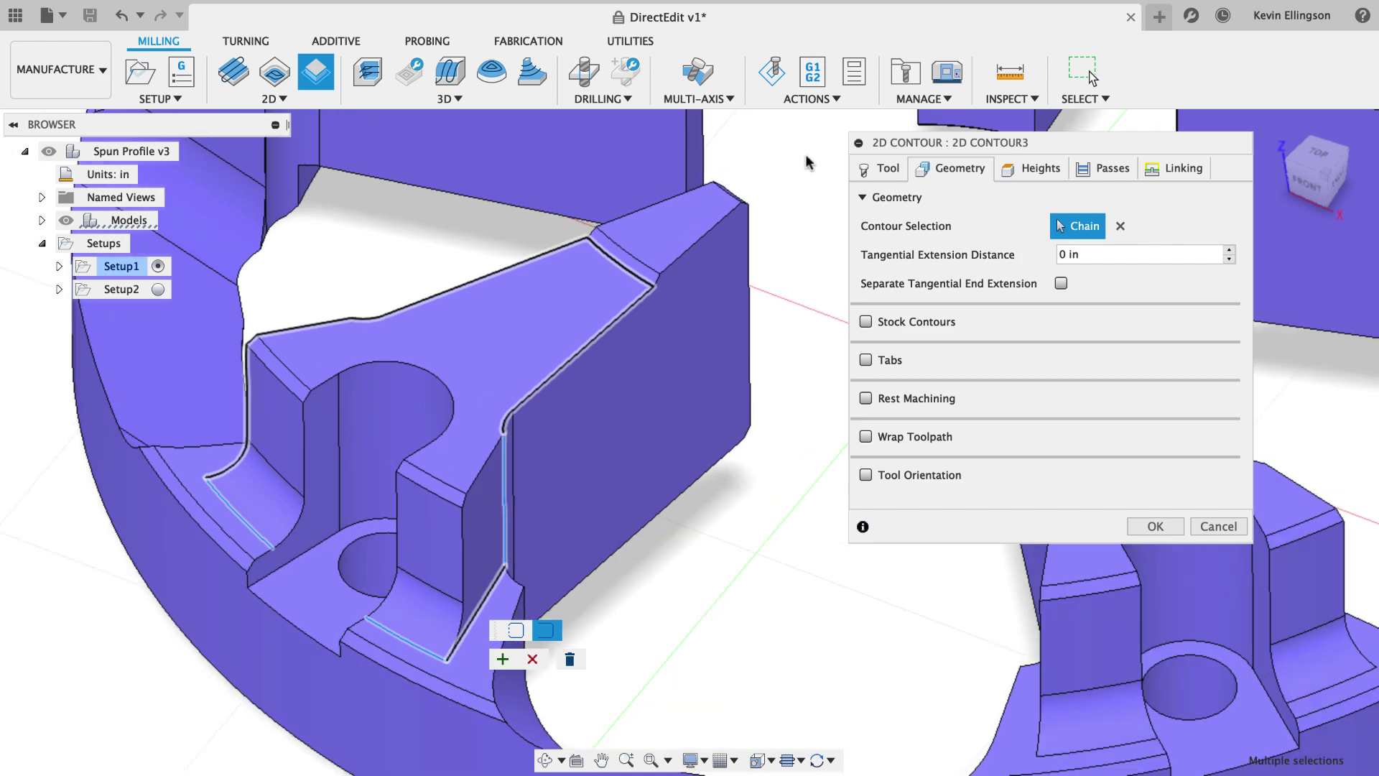
shift+middle_drag(779, 164, 776, 197)
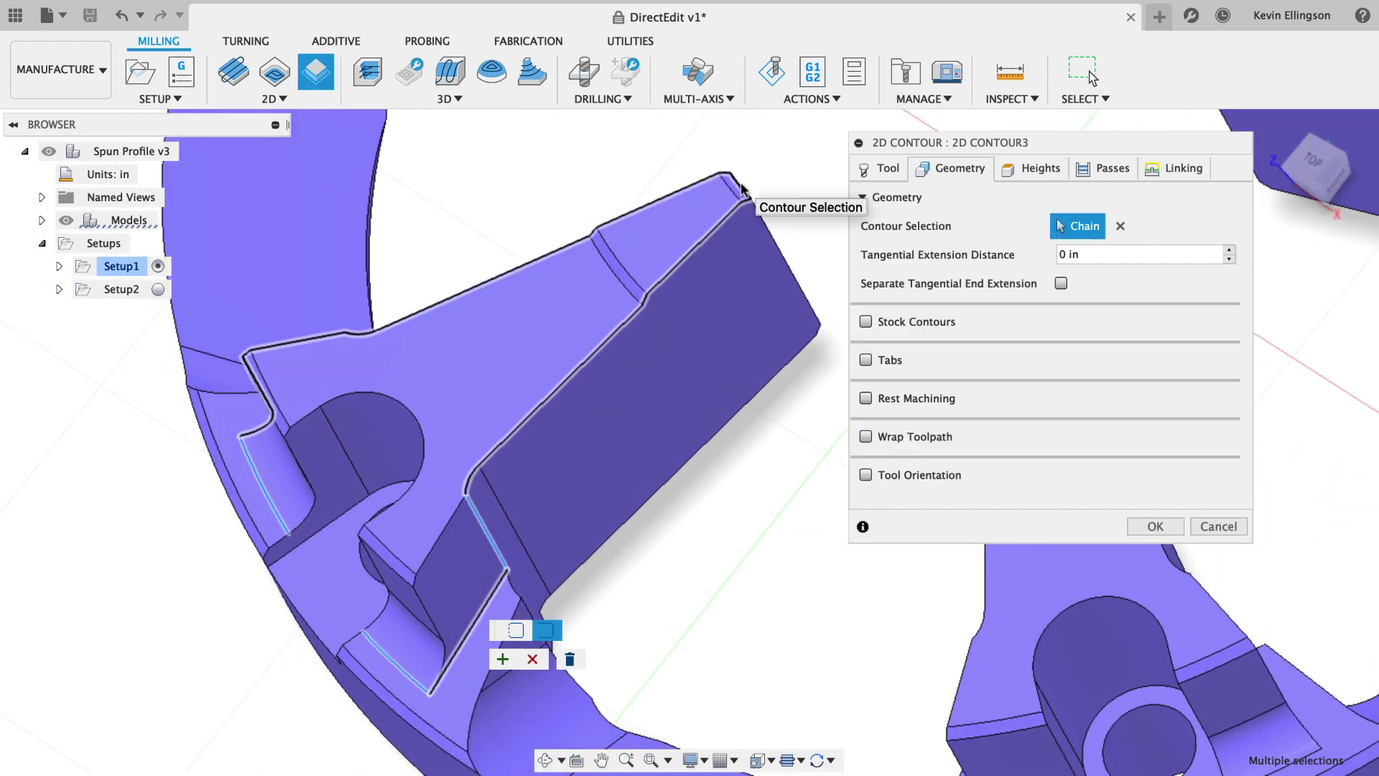
shift+middle_drag(765, 265, 661, 374)
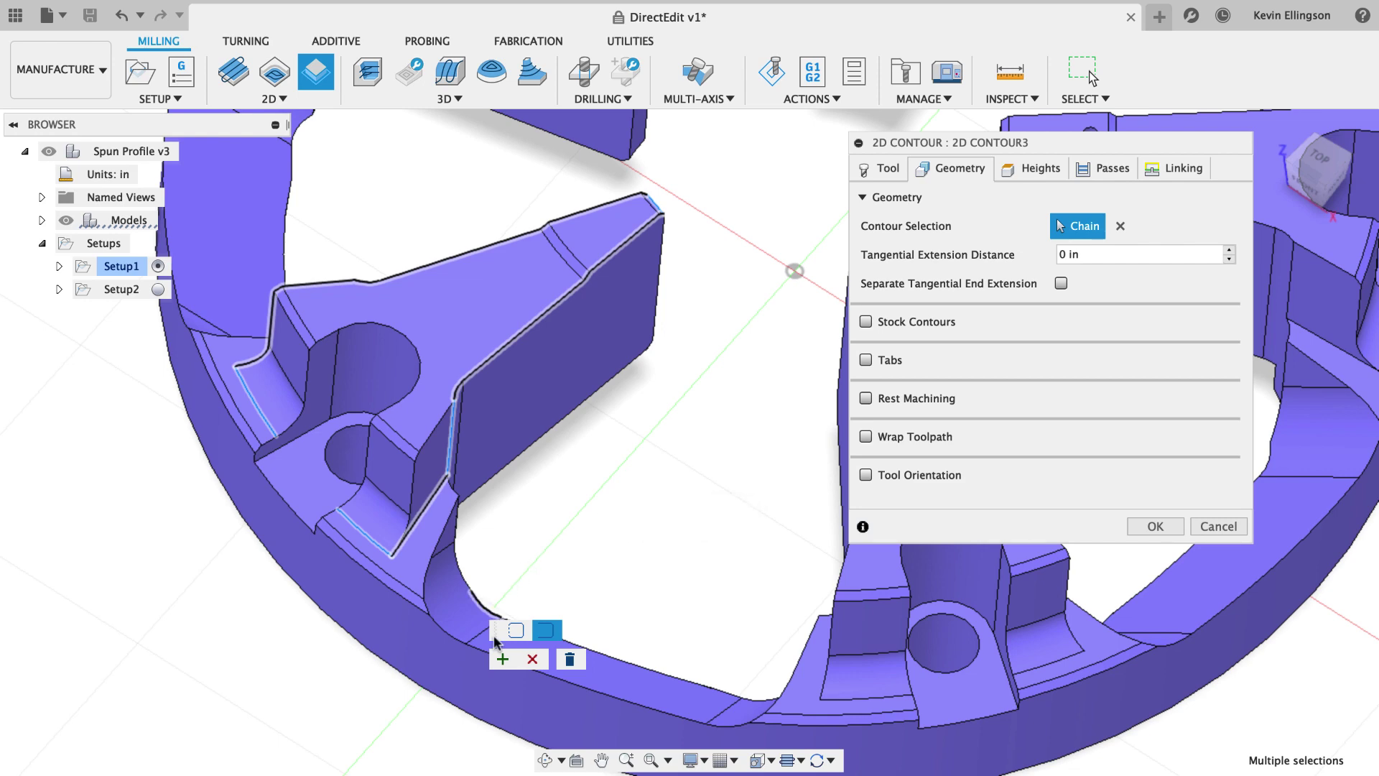
click(504, 660)
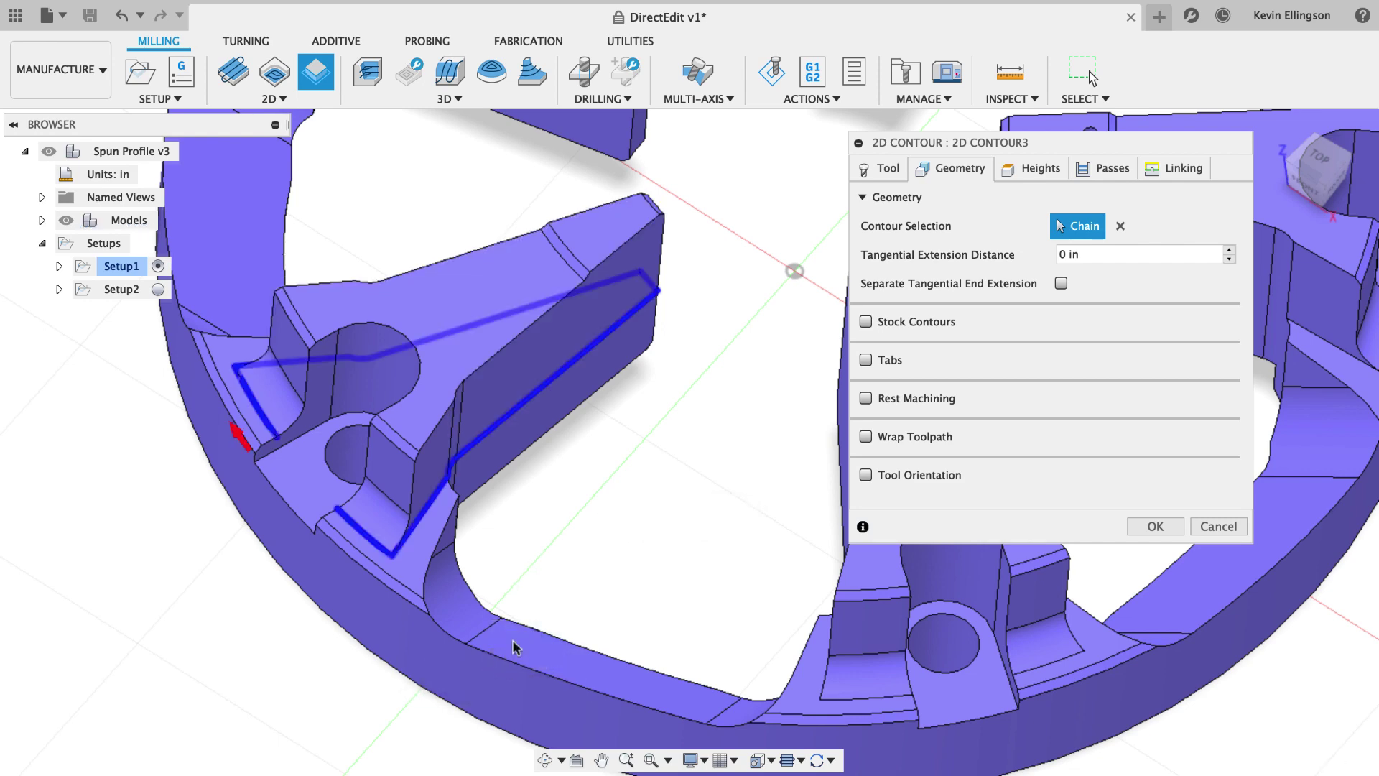
Step: Review the contour chain and the heights, passes and linking settings, and generate the 2D Contour toolpath with those settings unchanged
scroll(593, 493, down, 2)
shift+middle_drag(594, 471, 594, 291)
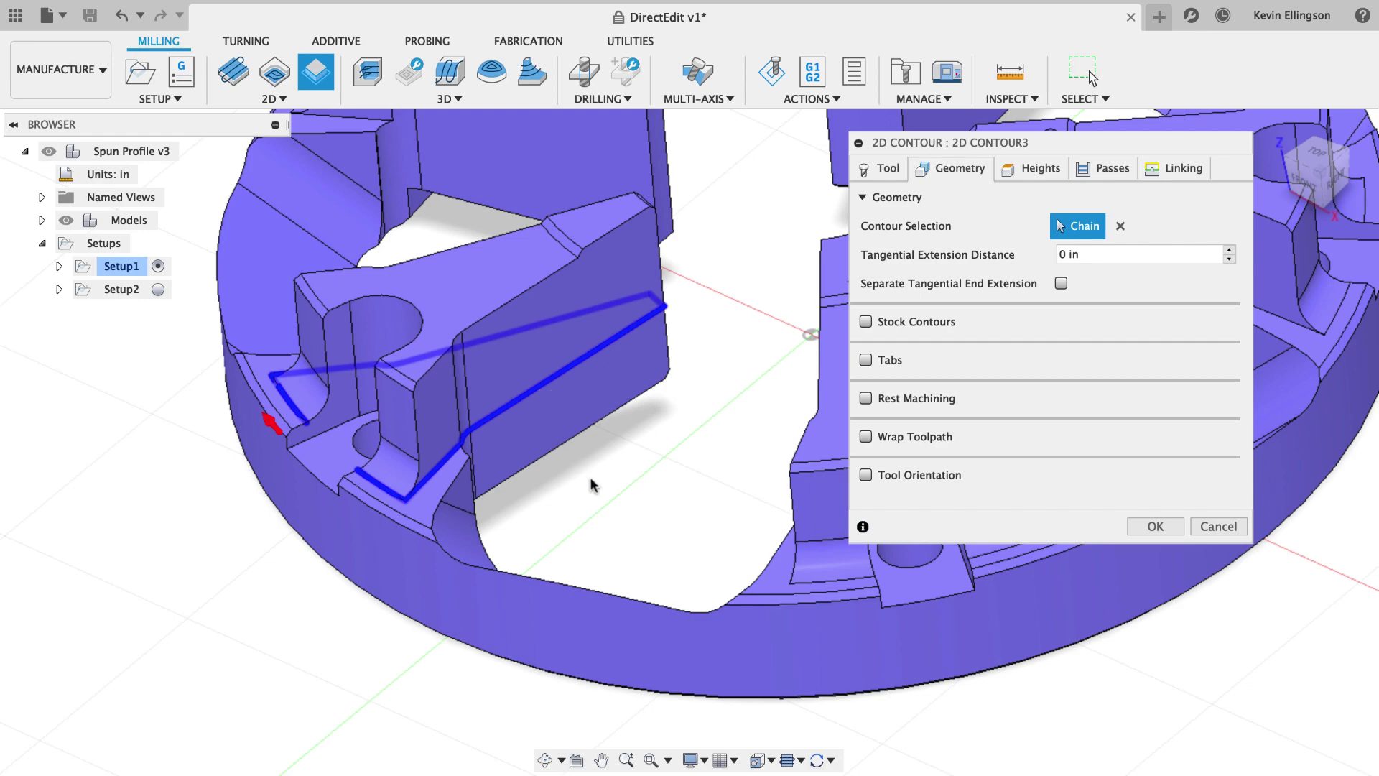
mouse_move(594, 484)
shift+middle_down()
mouse_move(678, 452)
mouse_move(567, 480)
mouse_move(563, 590)
mouse_move(603, 468)
mouse_move(609, 486)
shift+middle_up()
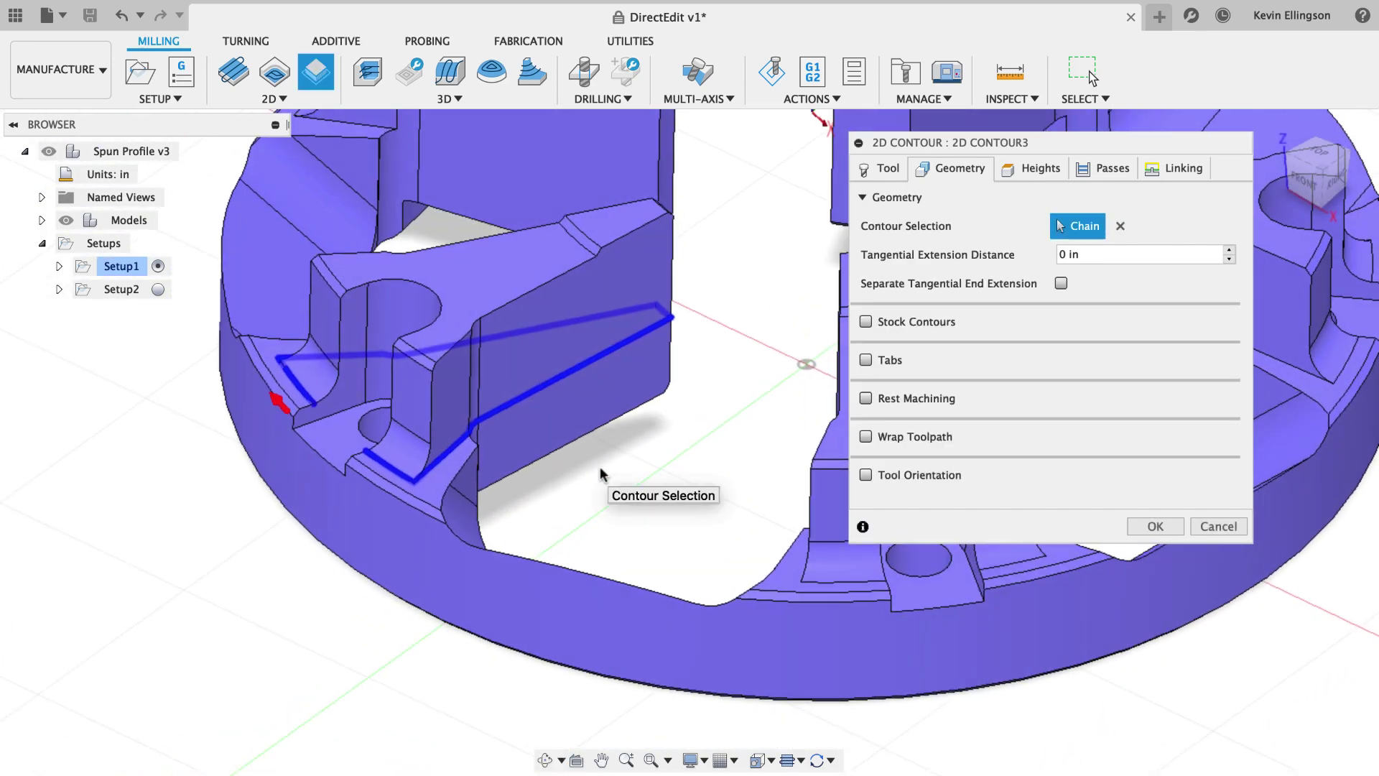
click(1034, 168)
click(1106, 168)
click(1178, 168)
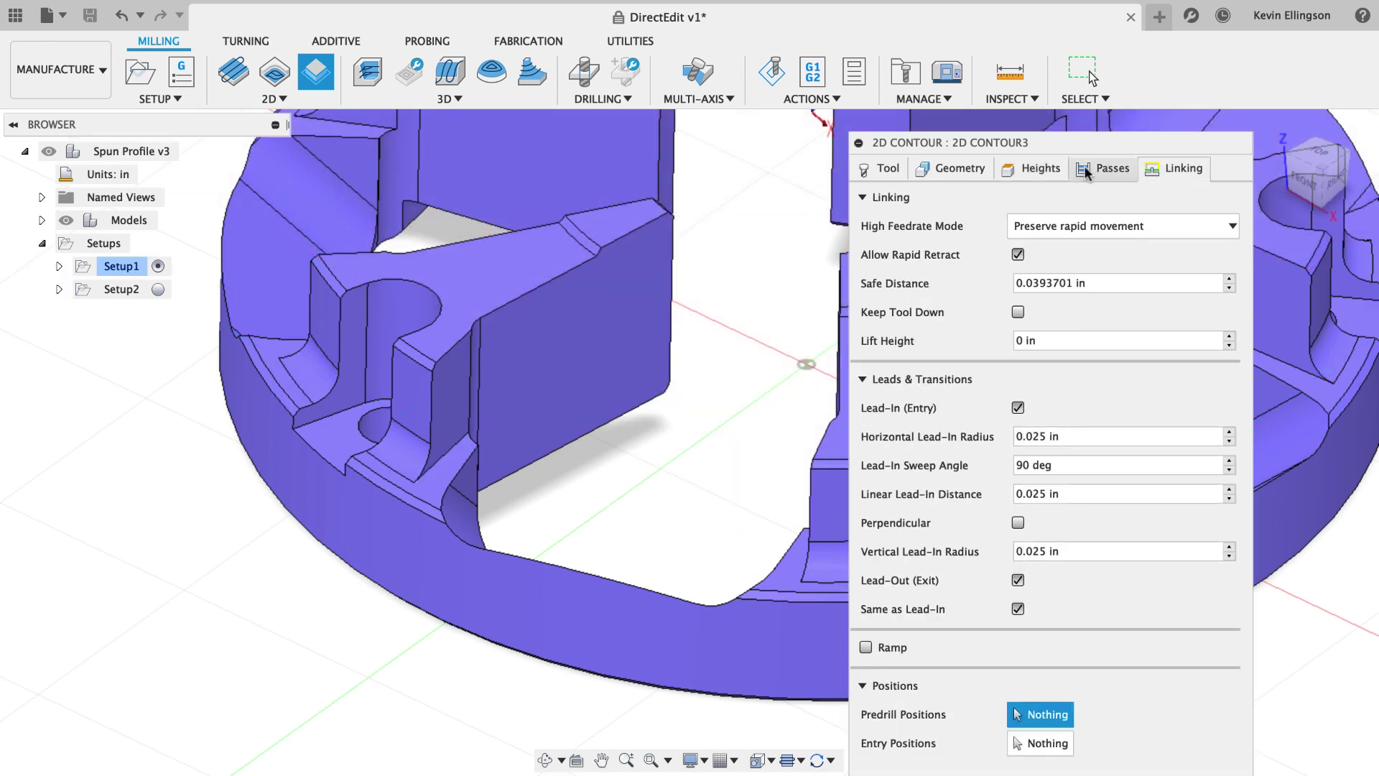
click(888, 171)
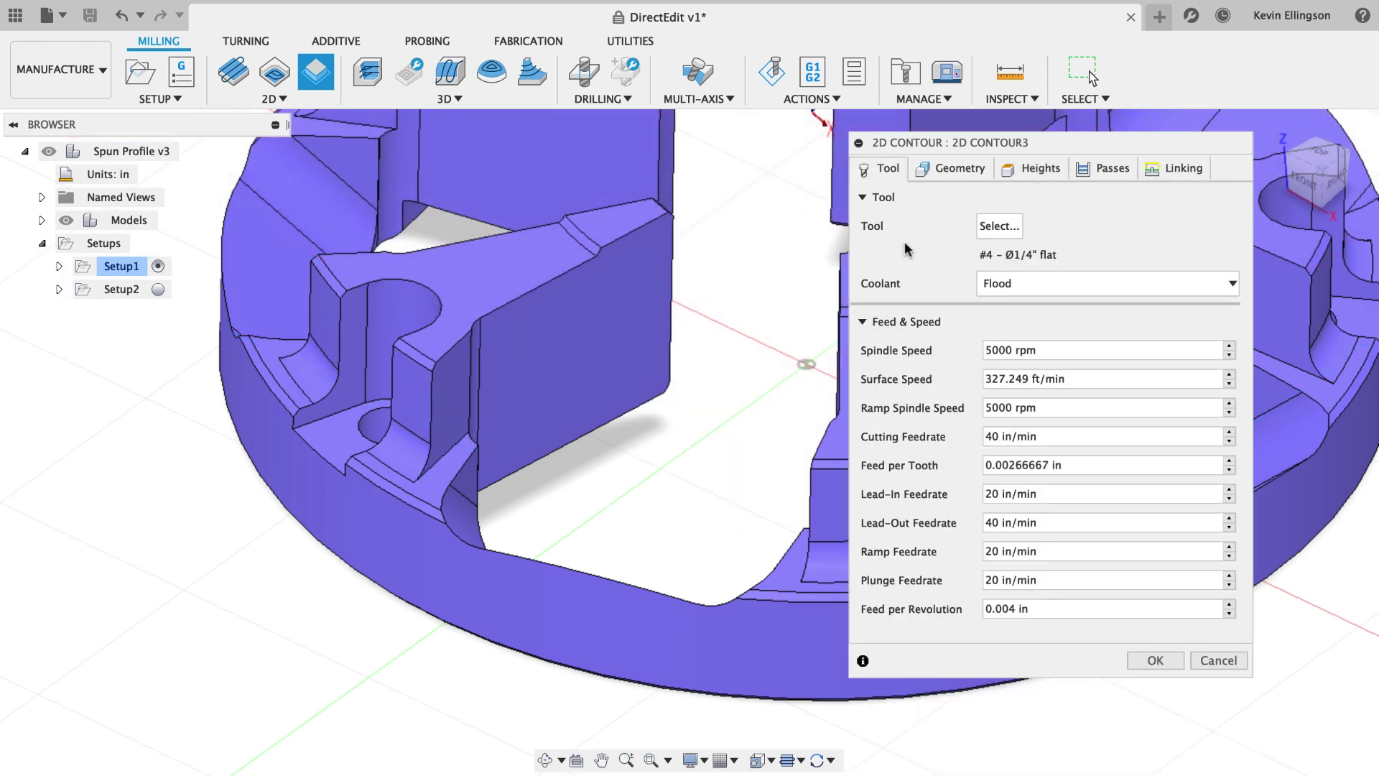
click(1155, 660)
shift+middle_drag(580, 400, 610, 460)
scroll(622, 458, down, 5)
shift+middle_drag(560, 520, 593, 481)
click(629, 444)
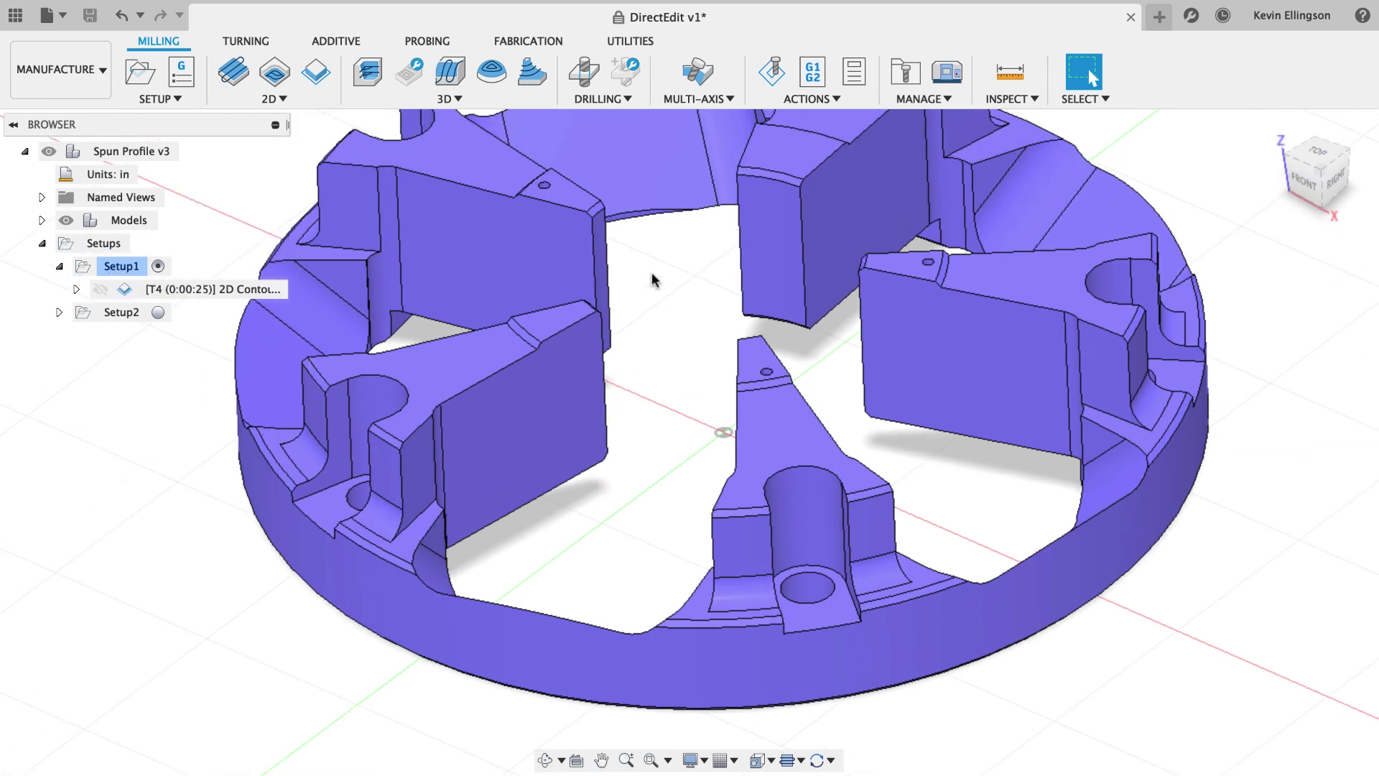
Step: Start another 2D Contour operation in Setup1 and open a closed contour chain from the rim's lower inner edge between two arms
click(282, 99)
click(280, 181)
shift+middle_drag(558, 228, 674, 384)
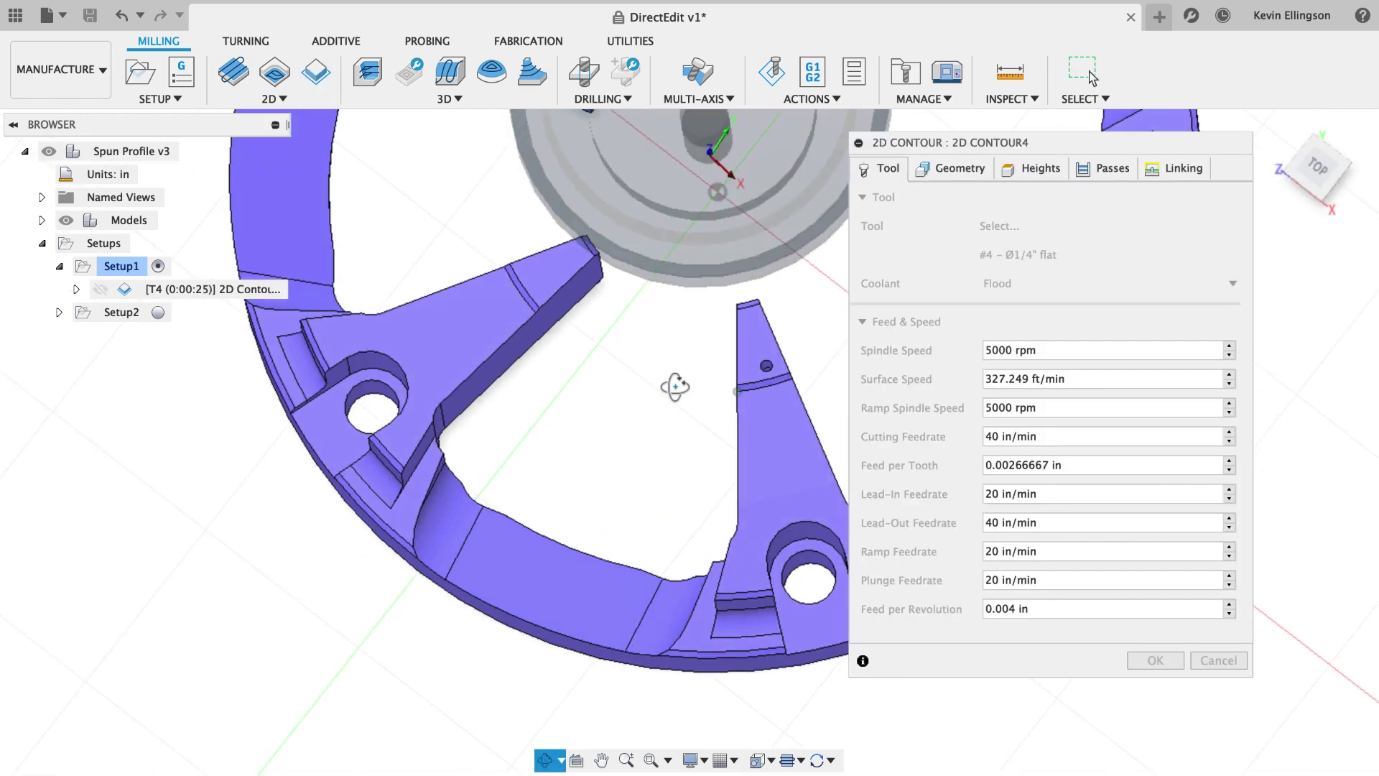
scroll(542, 434, up, 5)
shift+middle_drag(431, 402, 280, 519)
scroll(470, 397, down, 5)
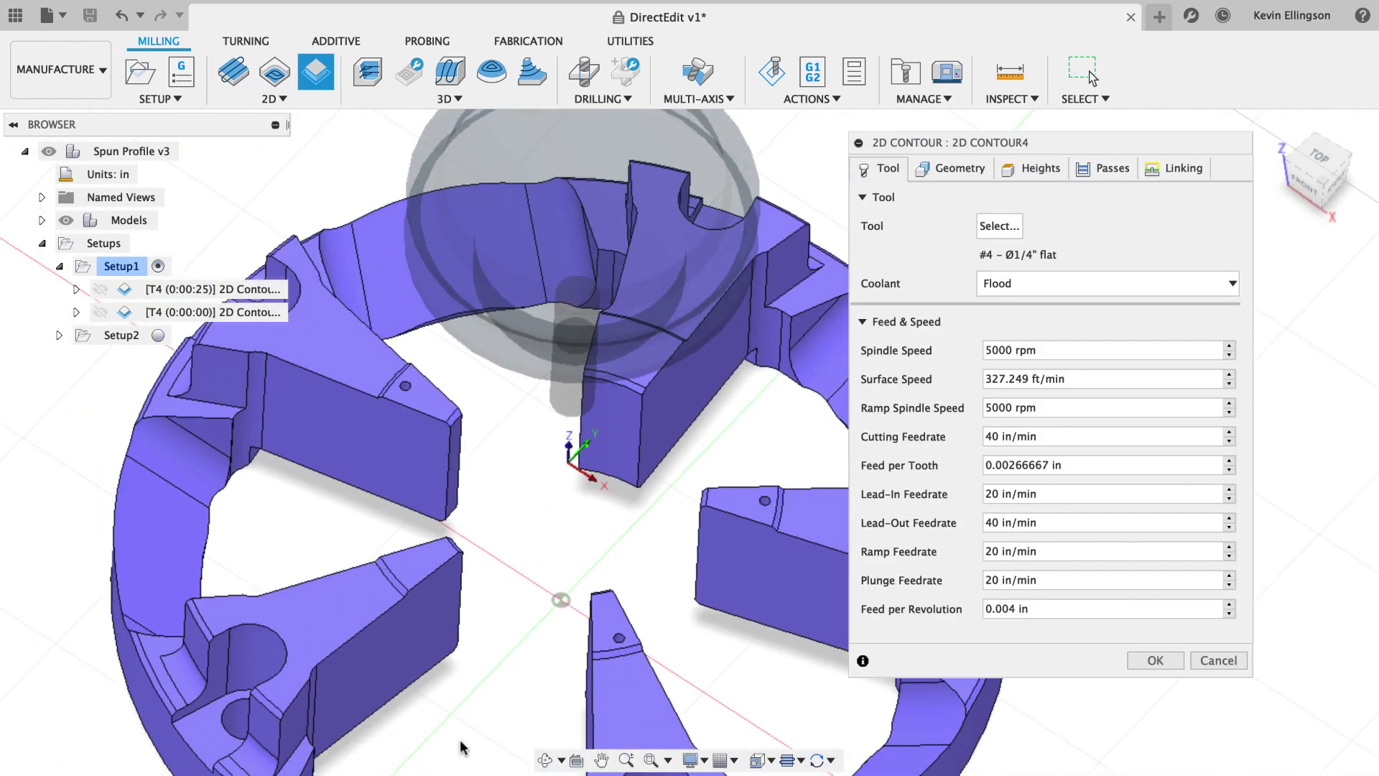
scroll(470, 397, up, 5)
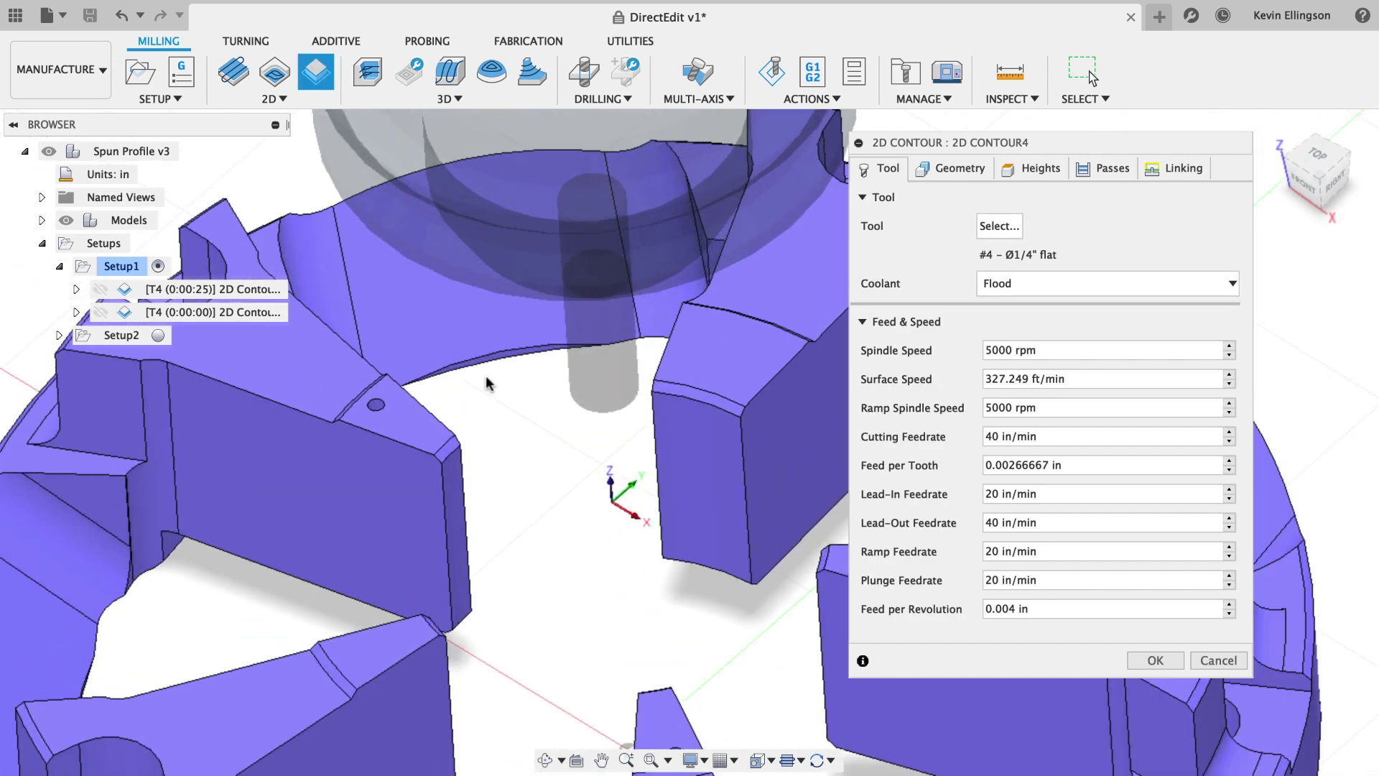
click(499, 360)
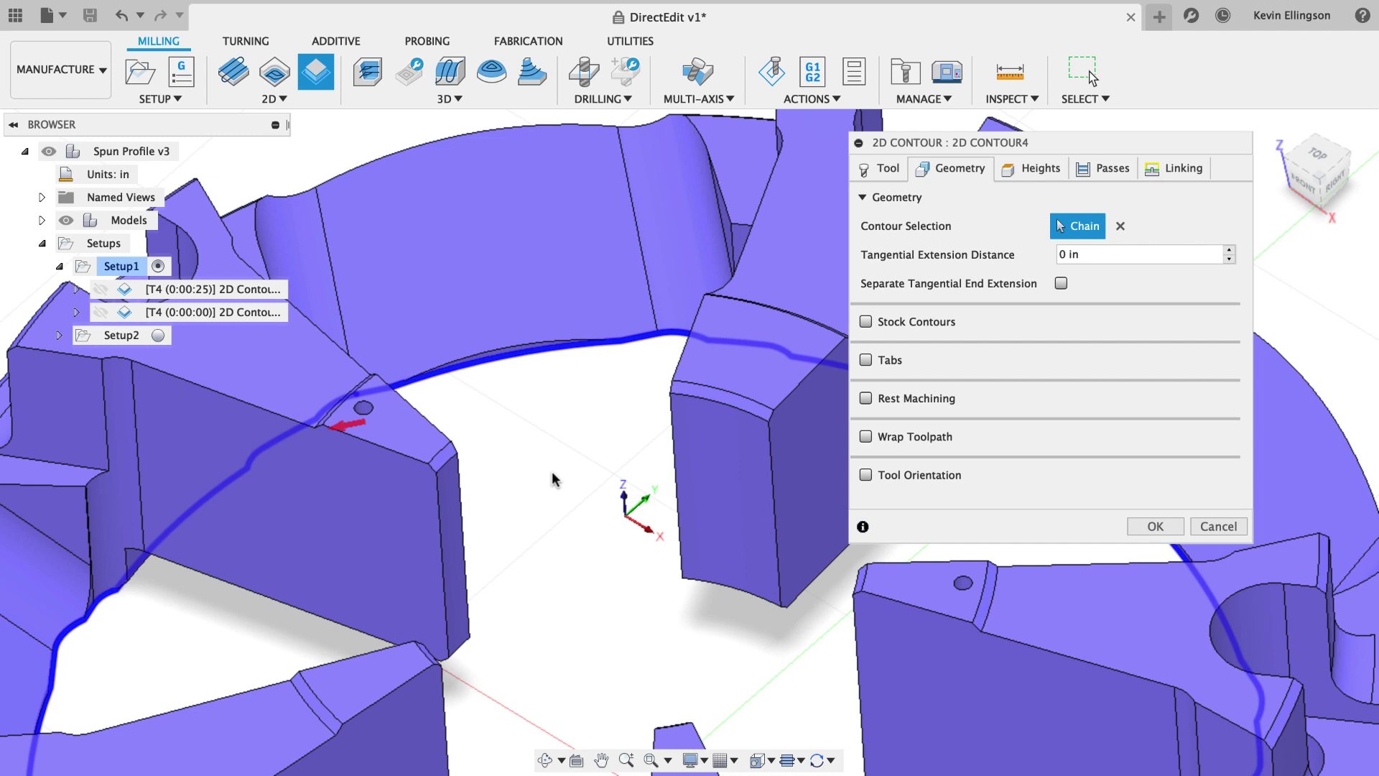
click(523, 351)
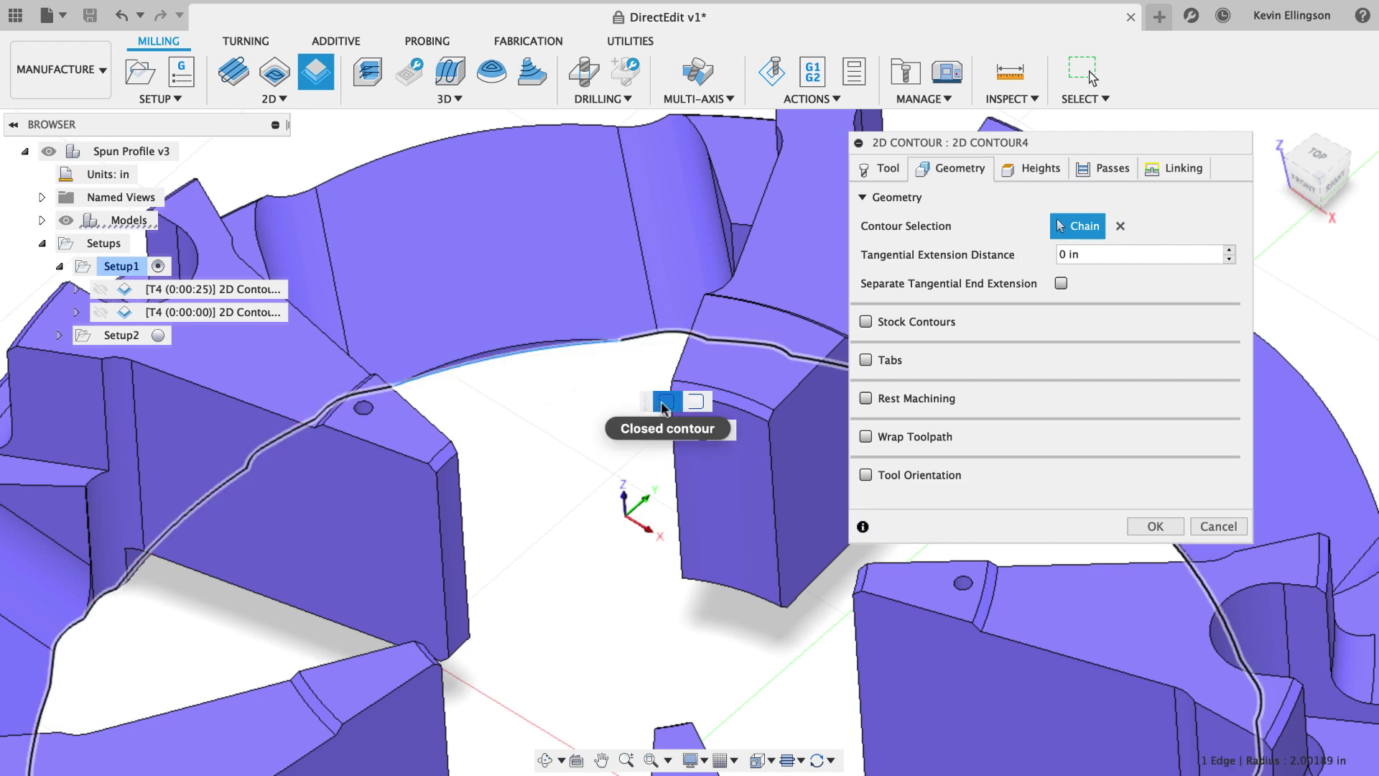
Step: Extend the closed contour chain with the bottom edges of the arm tips so it follows all five arms, and accept it
scroll(529, 541, up, 6)
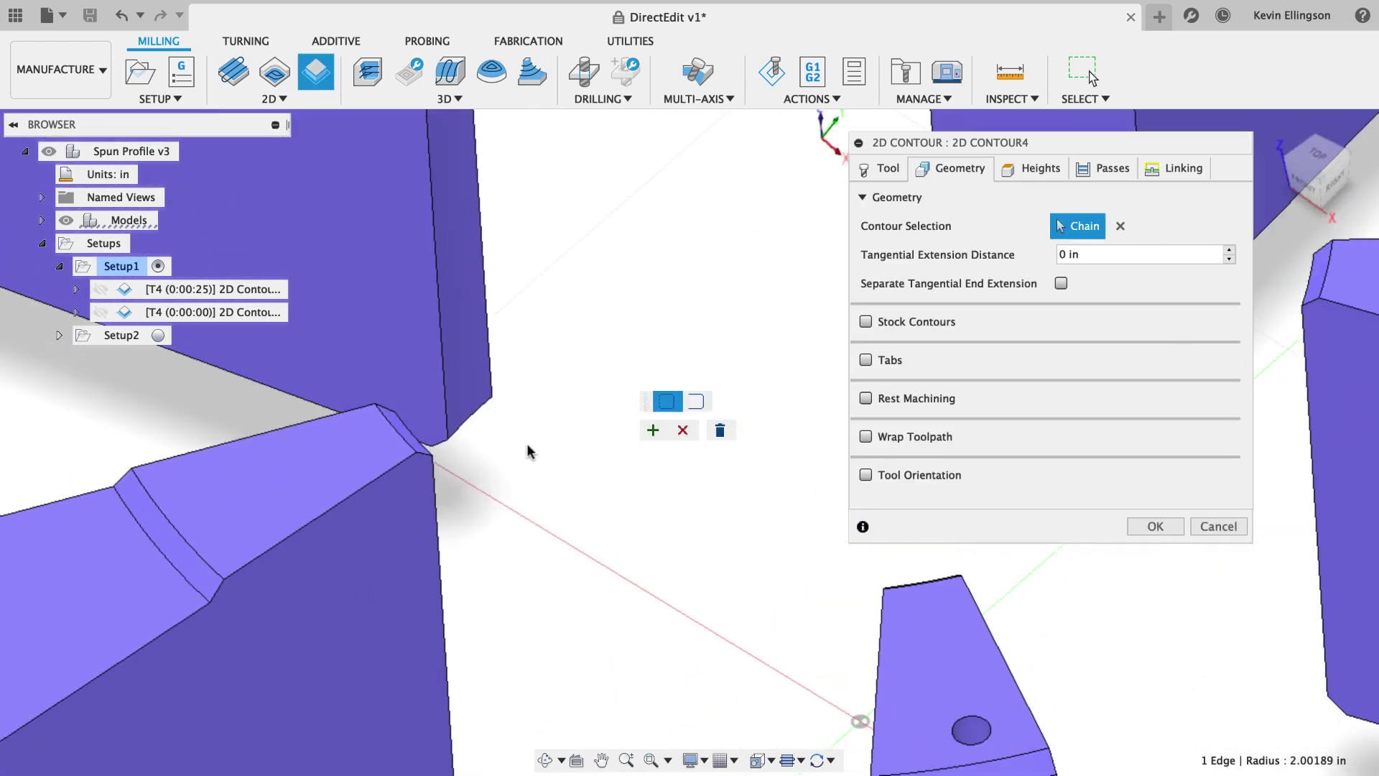
click(506, 445)
middle_drag(514, 471, 465, 437)
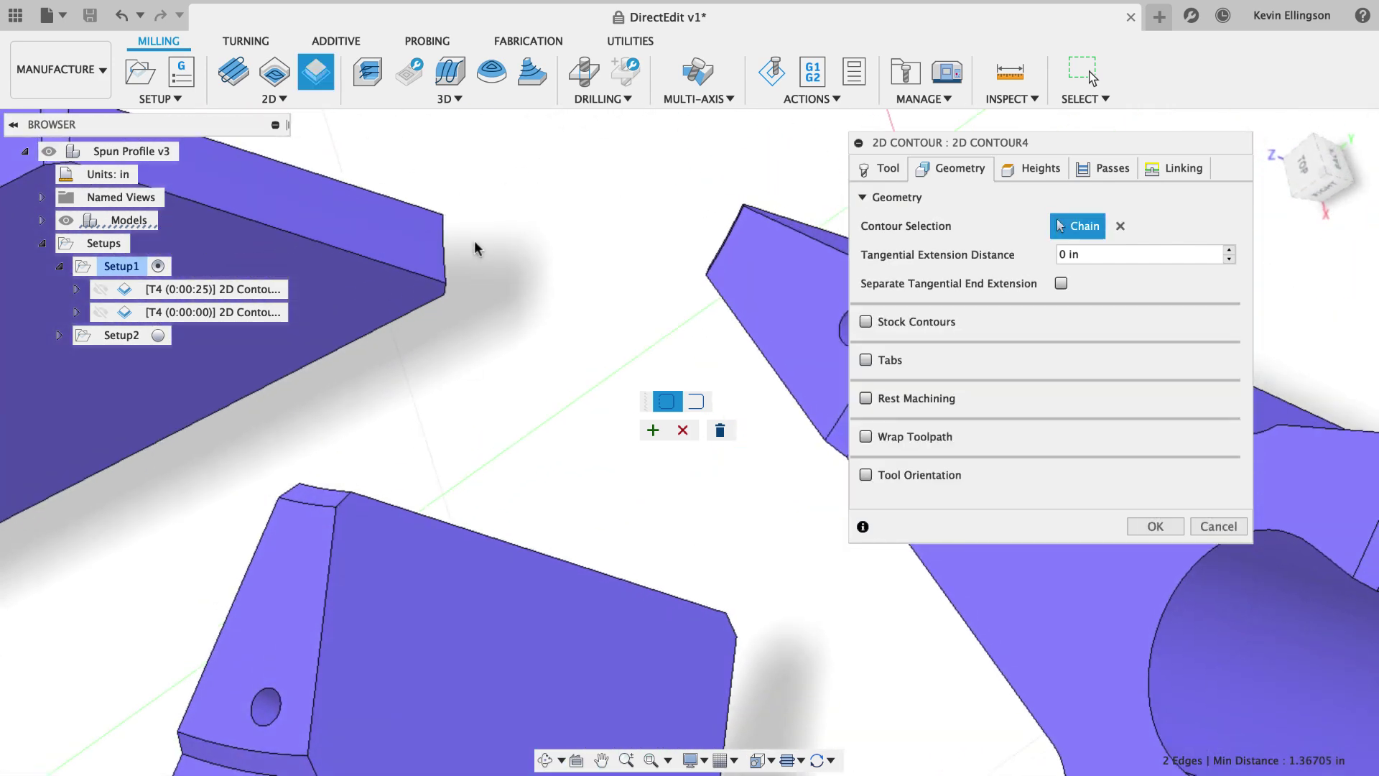
click(446, 243)
shift+middle_drag(486, 298, 386, 285)
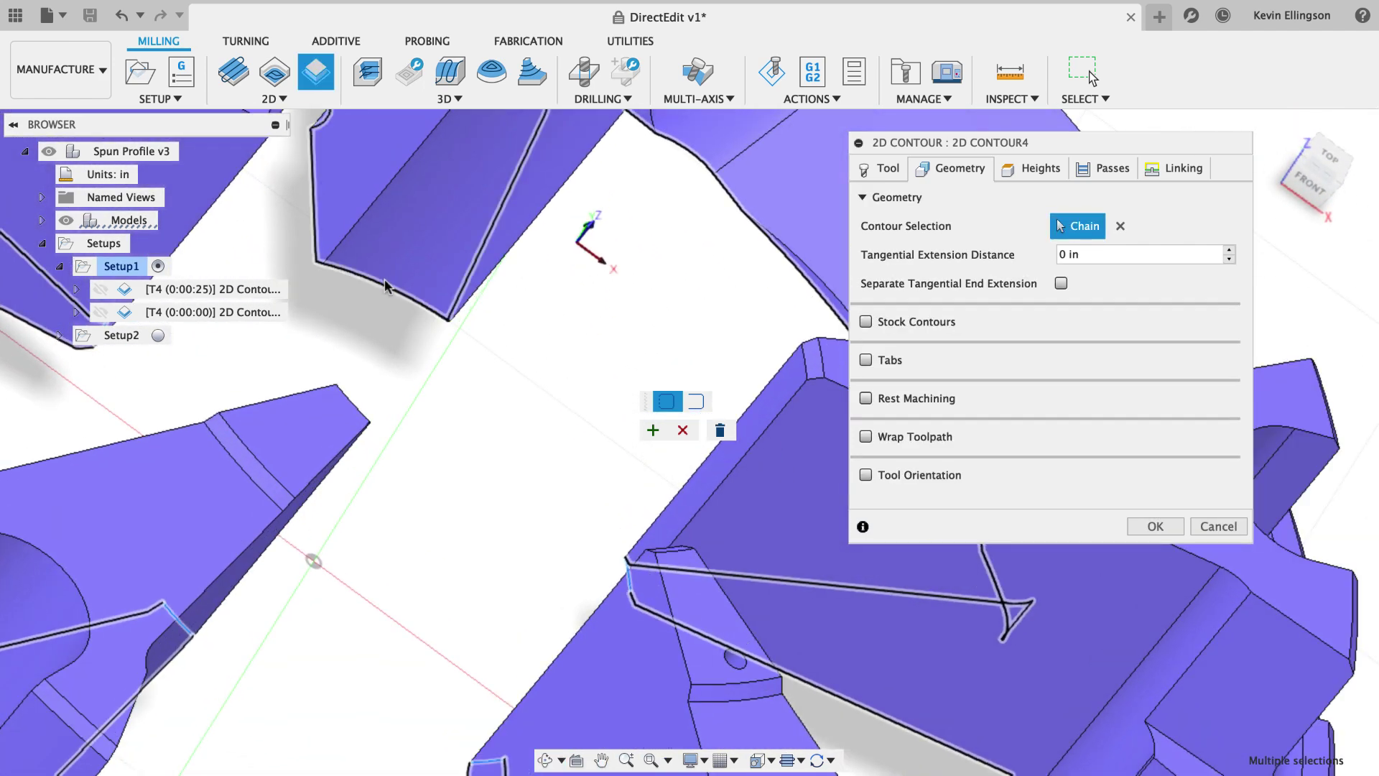
scroll(394, 344, down, 10)
shift+middle_drag(394, 343, 540, 275)
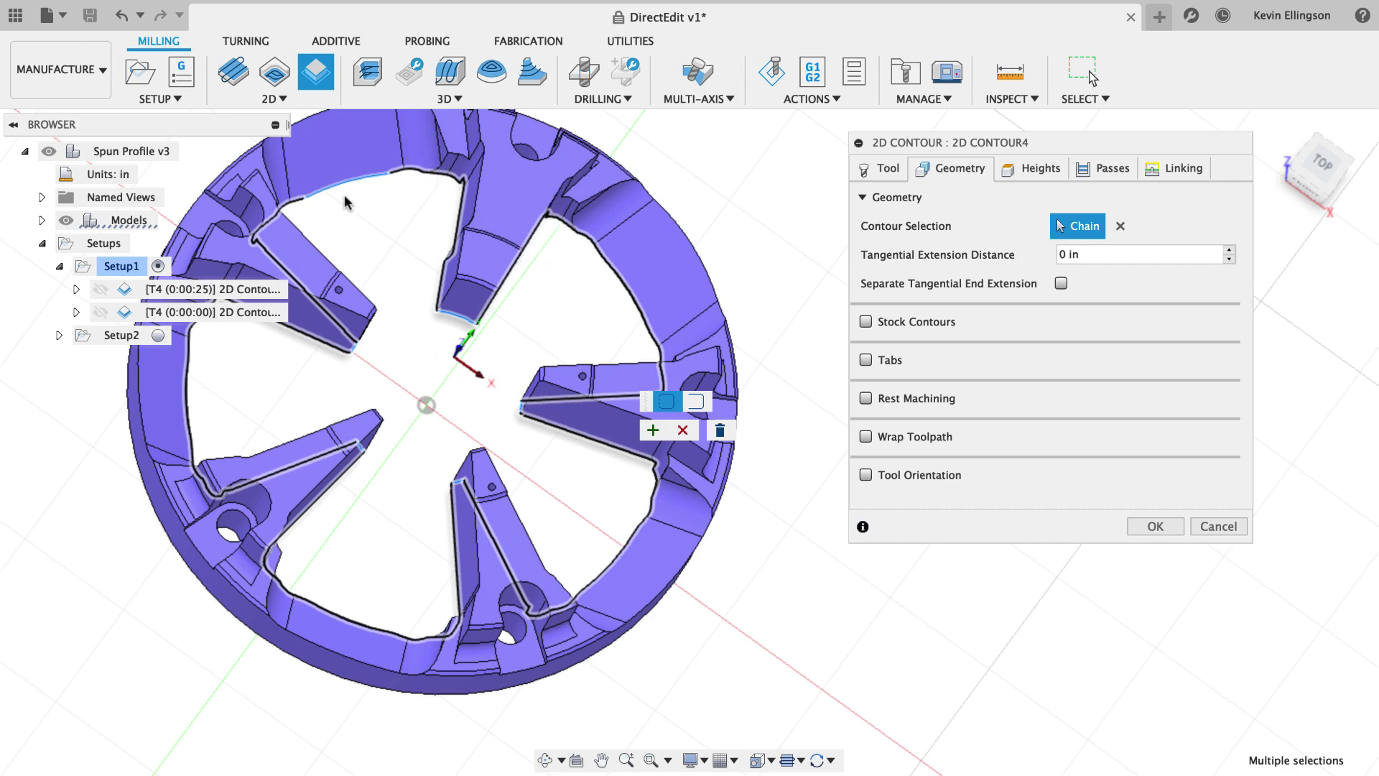
scroll(345, 201, down, 3)
shift+middle_drag(345, 201, 445, 427)
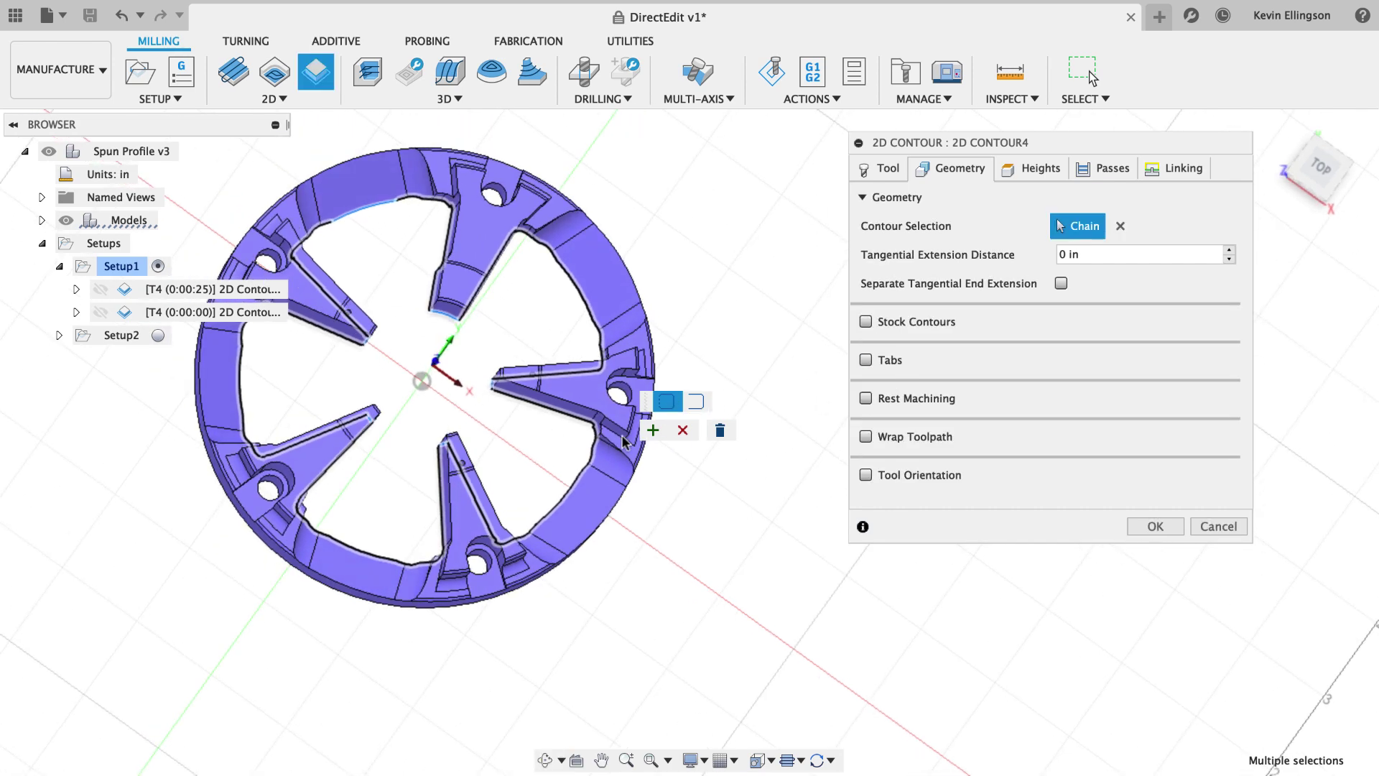
click(653, 431)
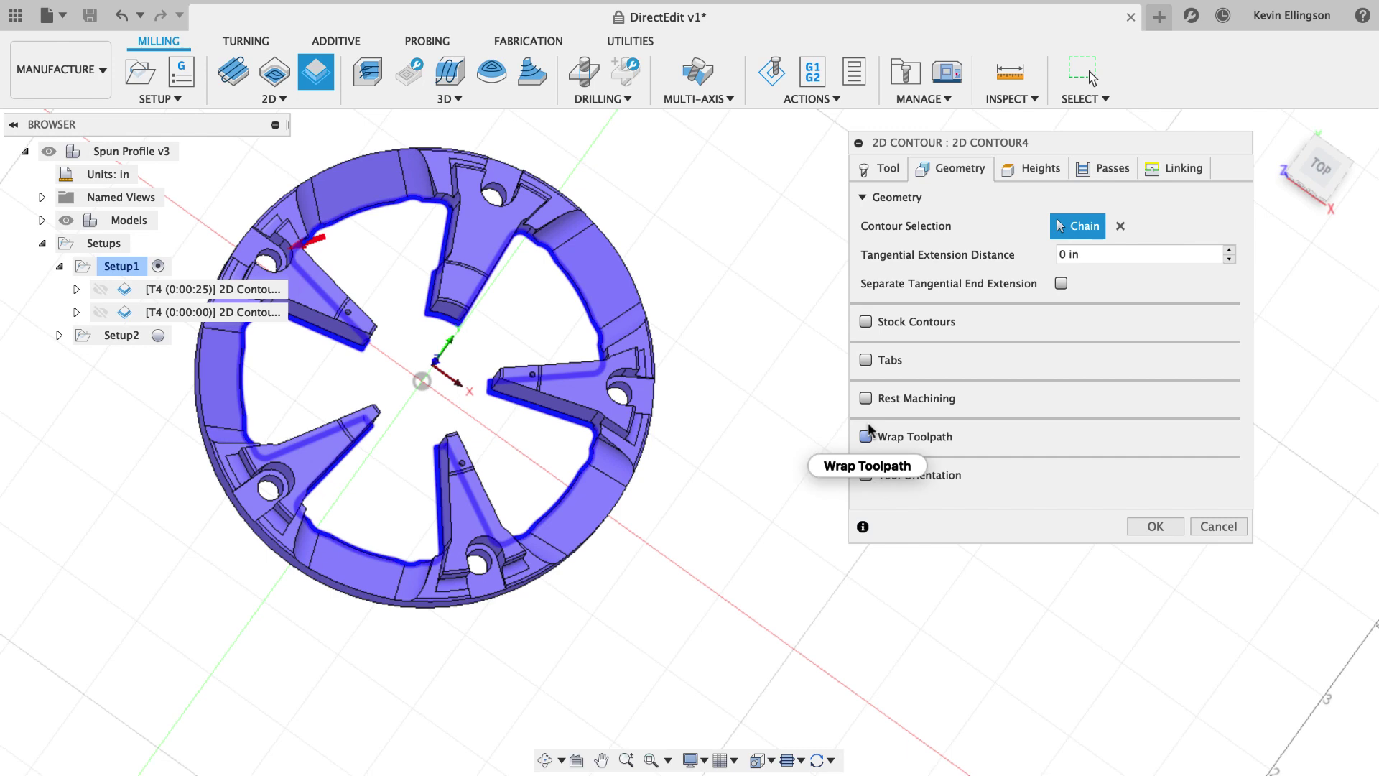
Step: Check the closed contour chain from the top view and generate the 2D Contour toolpath
click(1323, 172)
scroll(579, 260, up, 5)
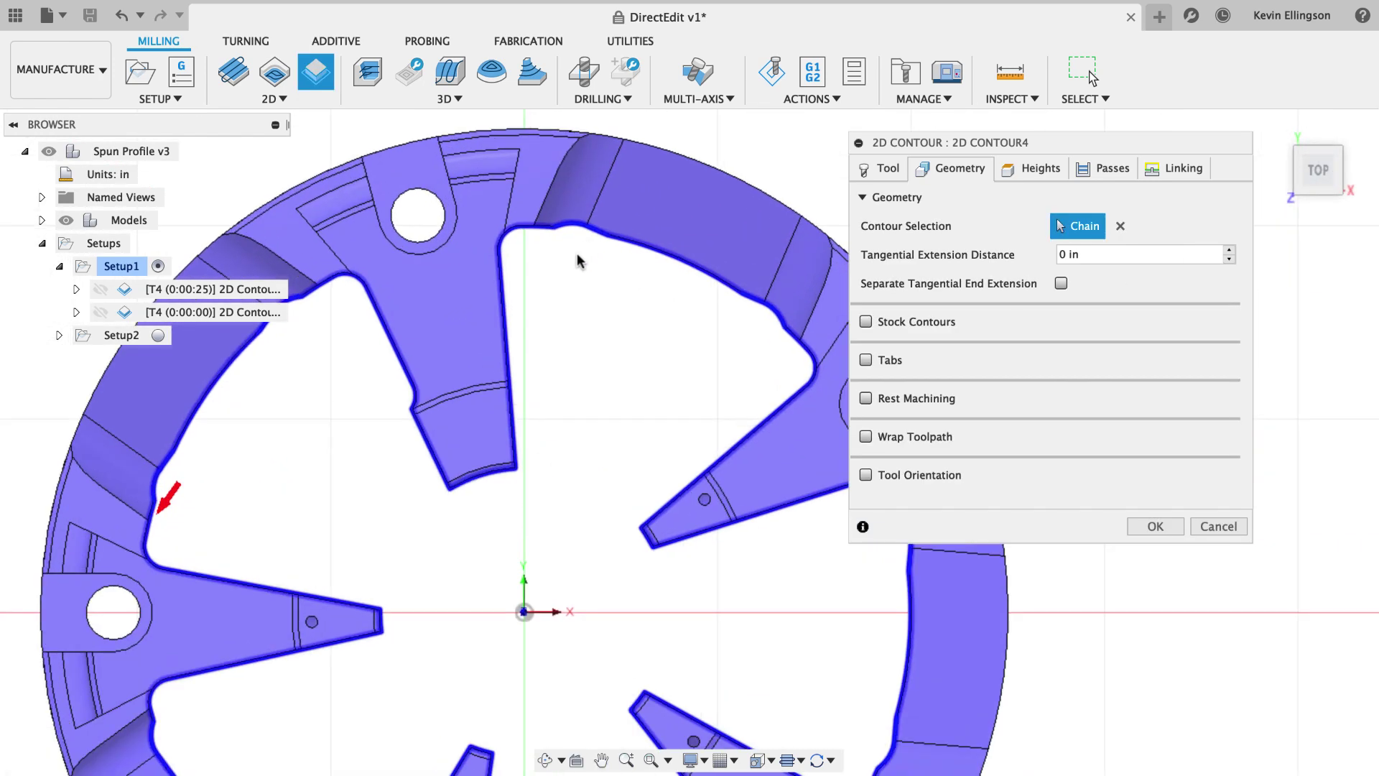
scroll(405, 460, down, 5)
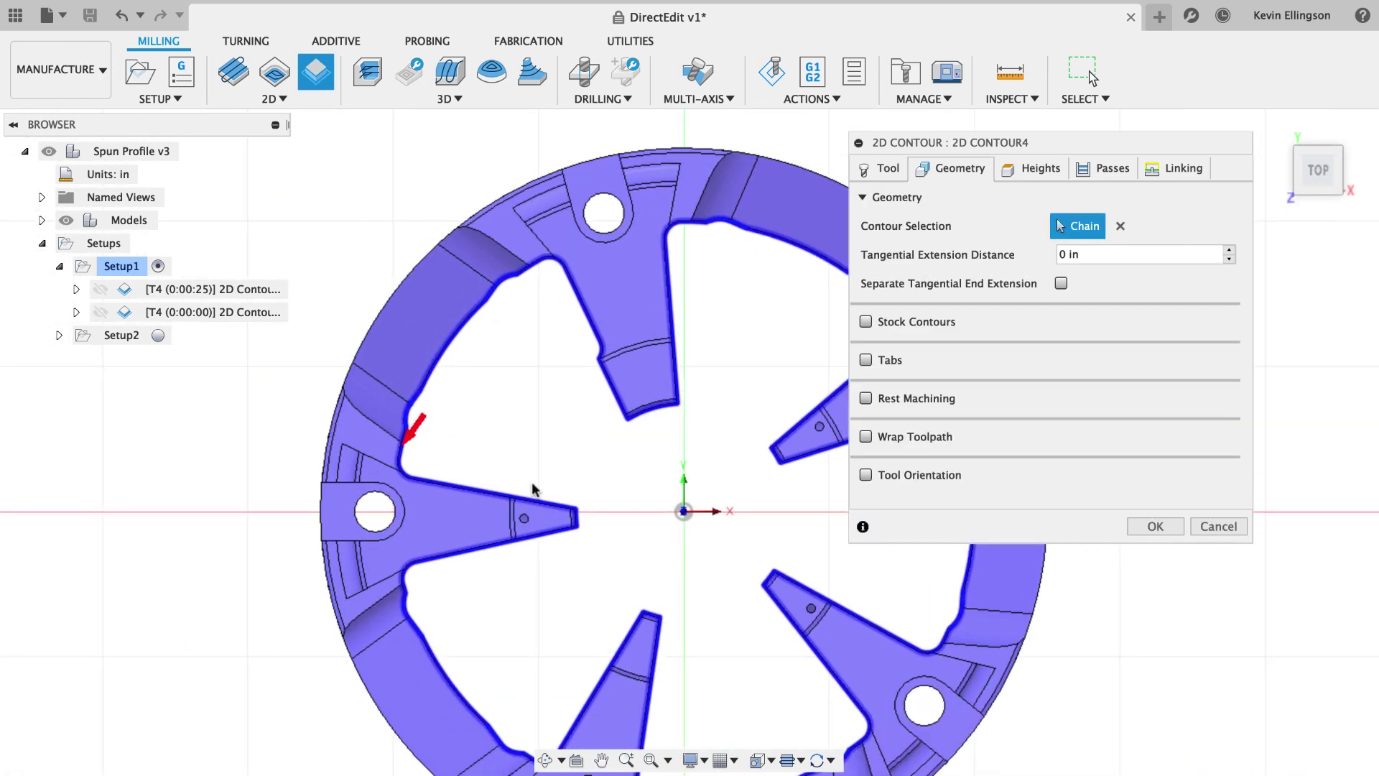
middle_drag(756, 411, 623, 427)
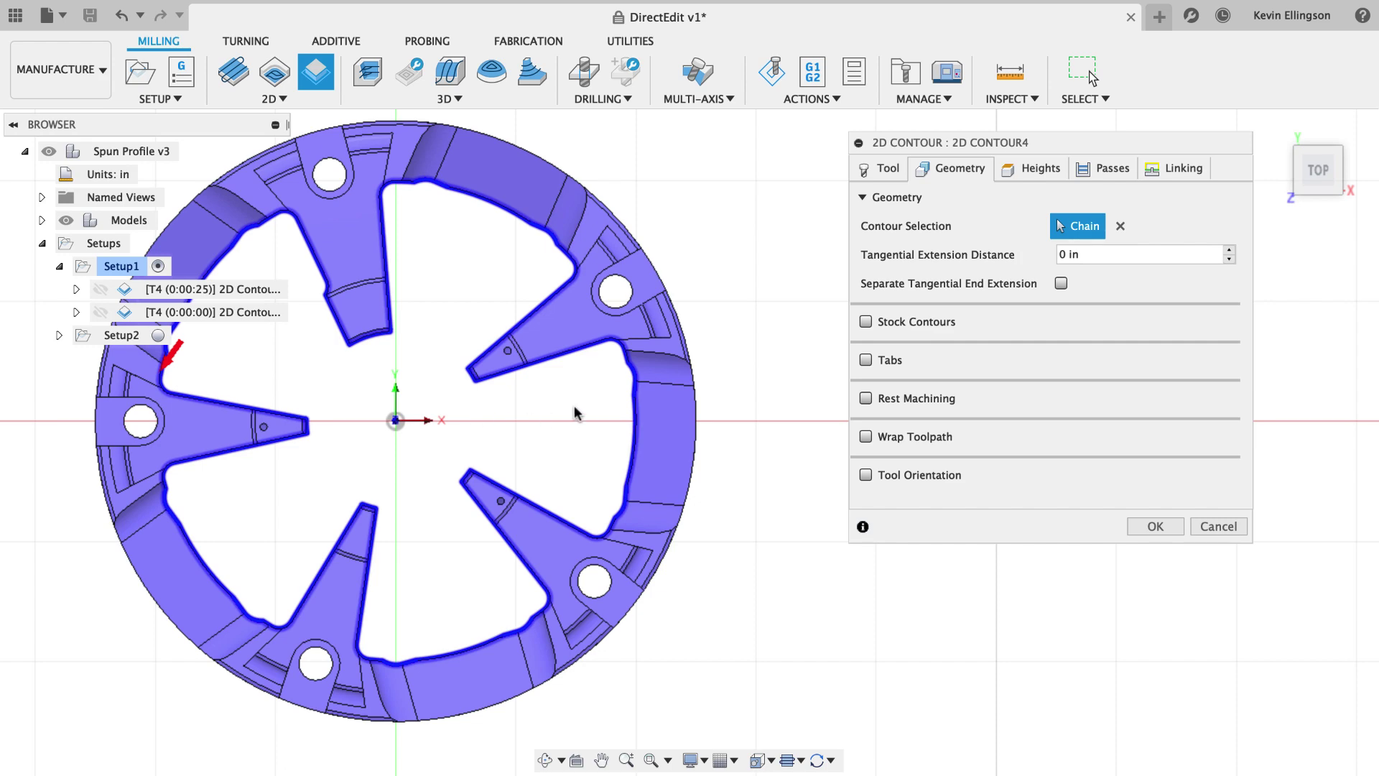
click(1155, 527)
mouse_move(911, 413)
shift+middle_down()
mouse_move(889, 391)
mouse_move(905, 252)
mouse_move(893, 459)
mouse_move(905, 438)
shift+middle_up()
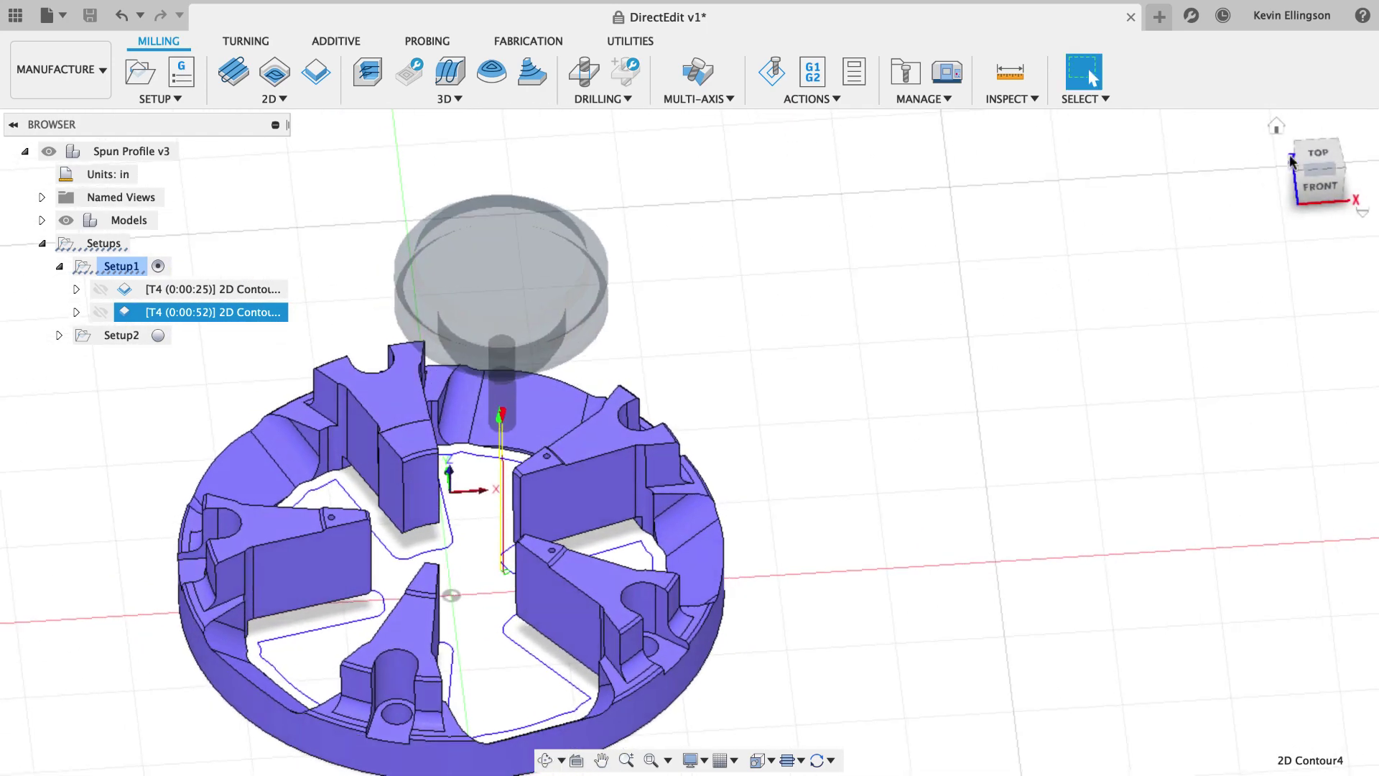
shift+middle_drag(1114, 283, 582, 541)
click(885, 377)
Step: Examine the curved rim surface and its adjoining blend faces between two arms
scroll(659, 480, up, 5)
scroll(583, 430, down, 5)
shift+middle_drag(583, 430, 597, 514)
scroll(514, 532, up, 4)
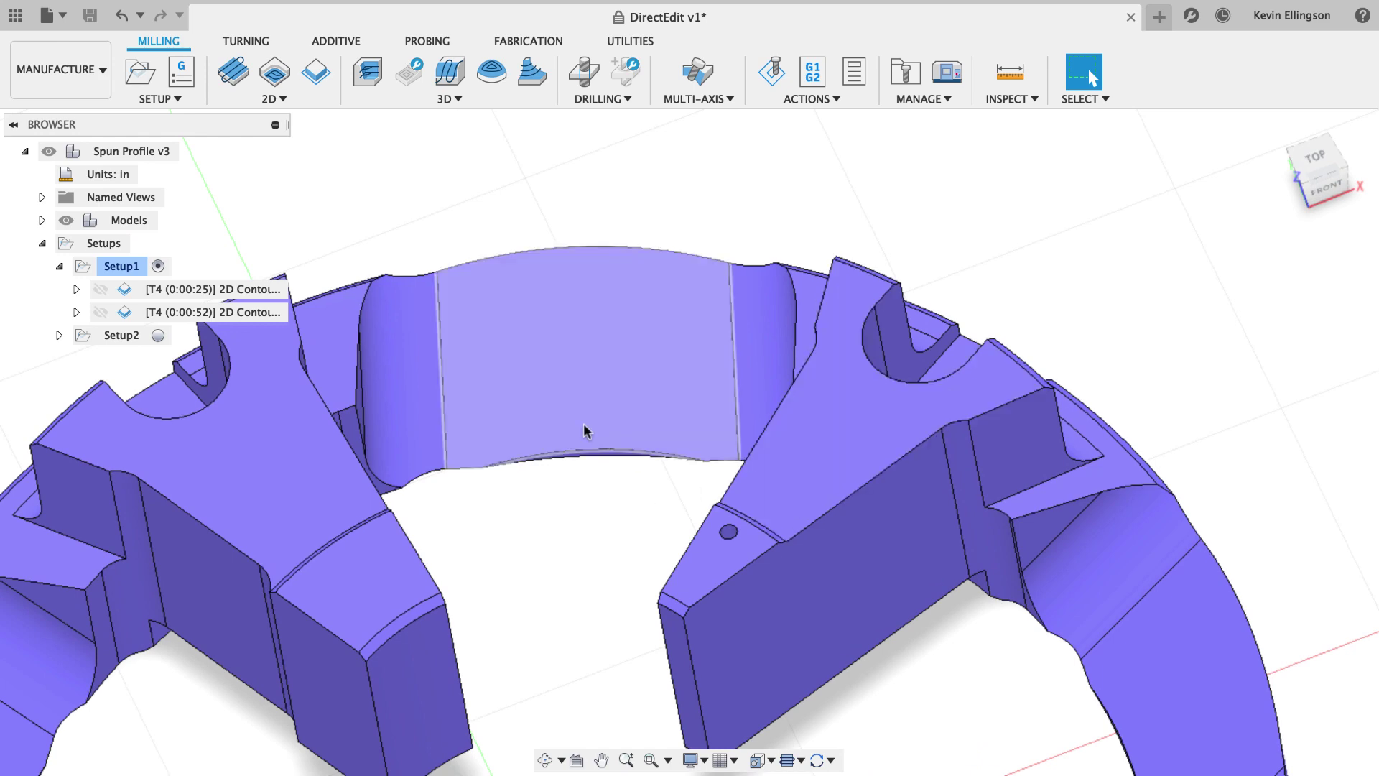
click(390, 373)
click(658, 360)
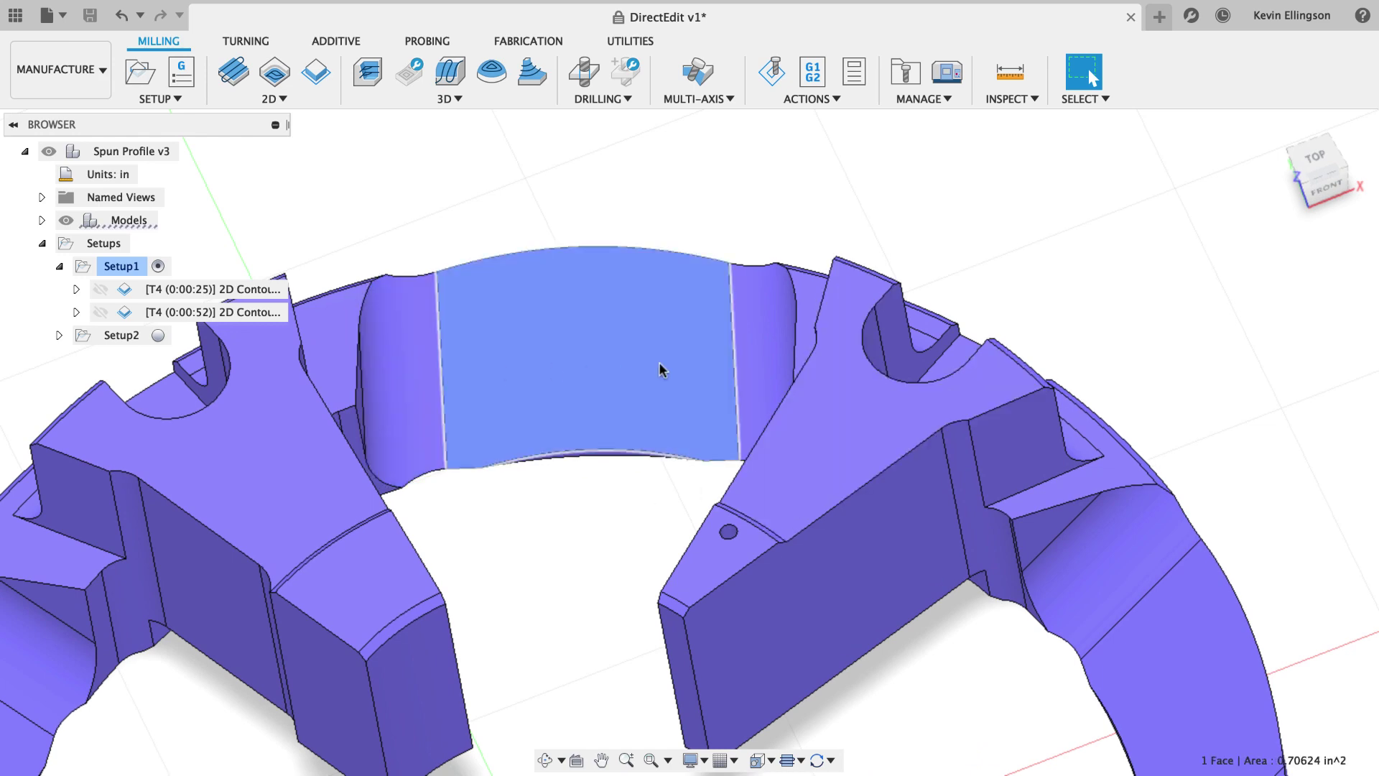
click(769, 351)
shift+middle_drag(648, 445, 567, 485)
click(567, 478)
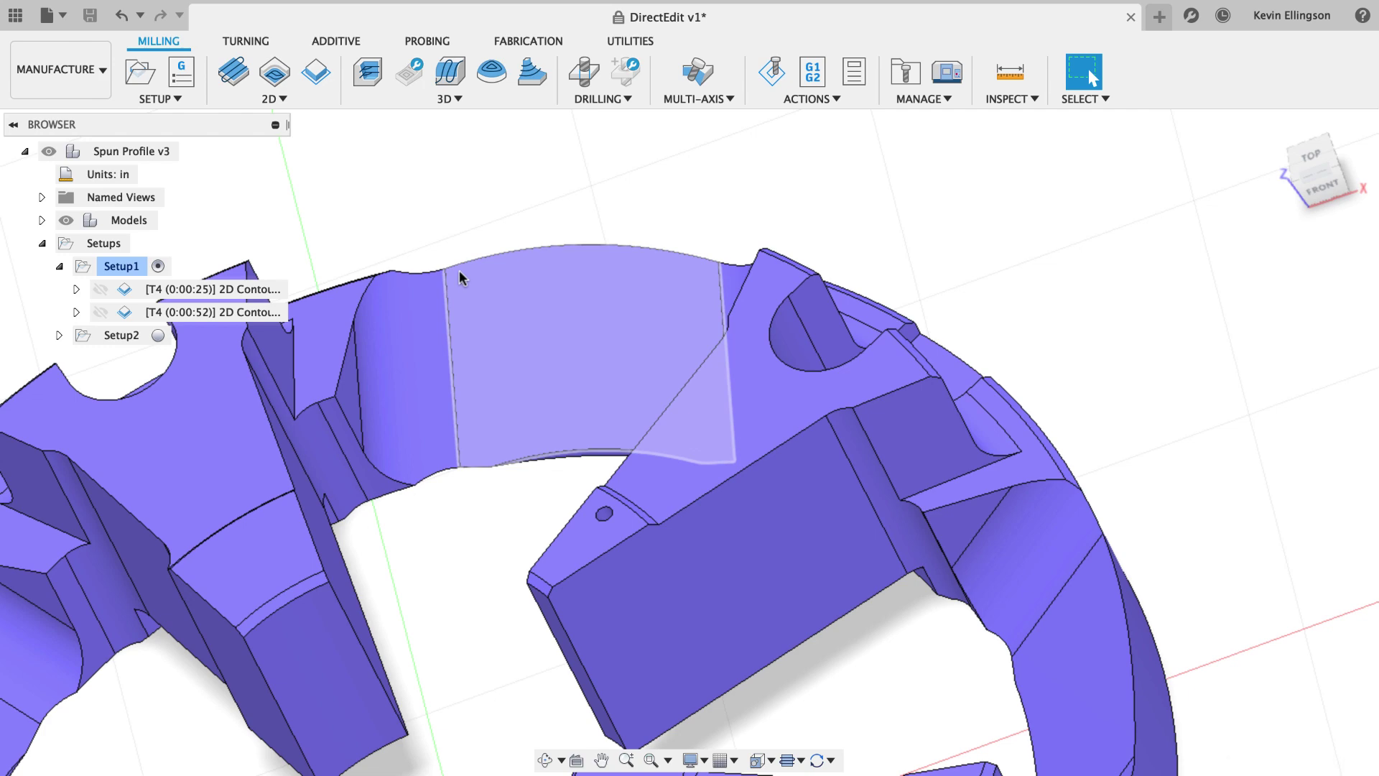
Step: Start a 3D Scallop operation in Setup1 with tool 1, the 1/4" ball end mill
click(460, 99)
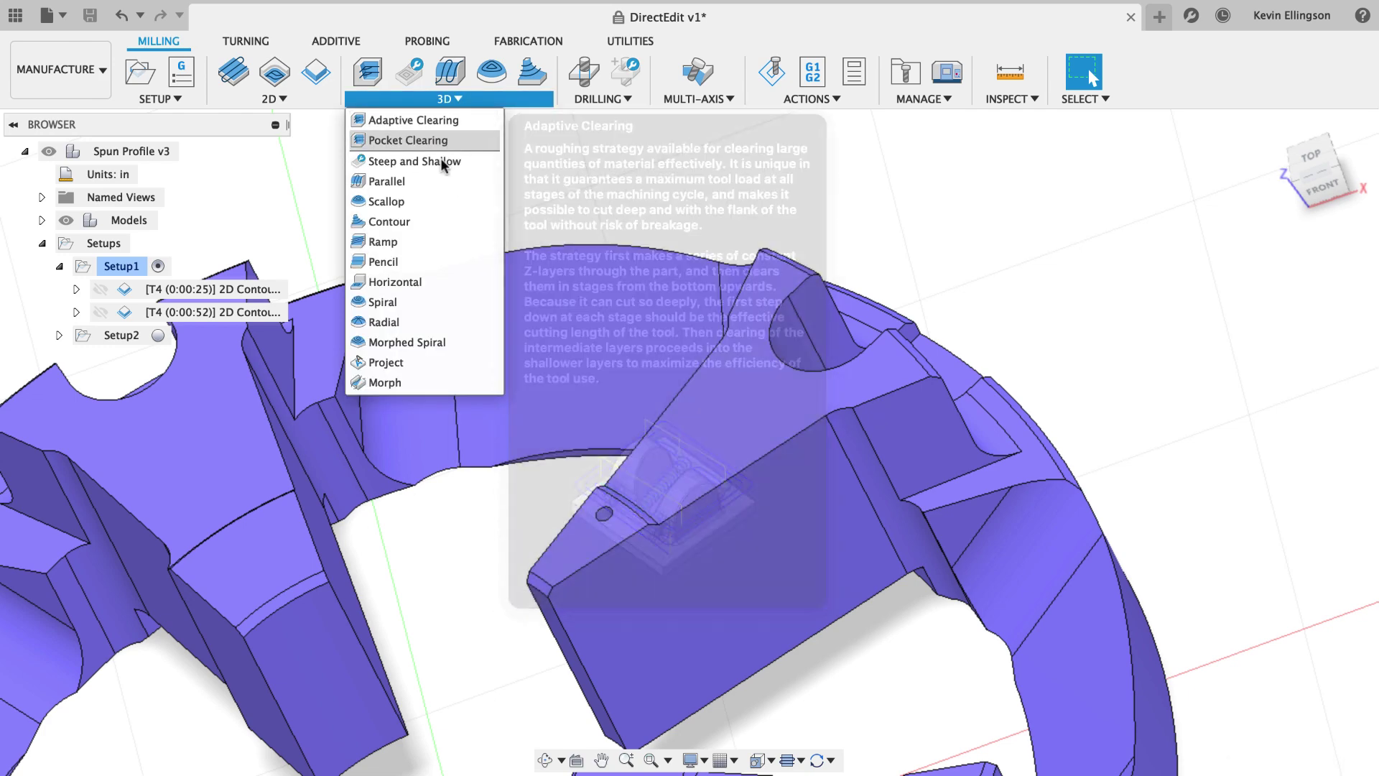
click(428, 200)
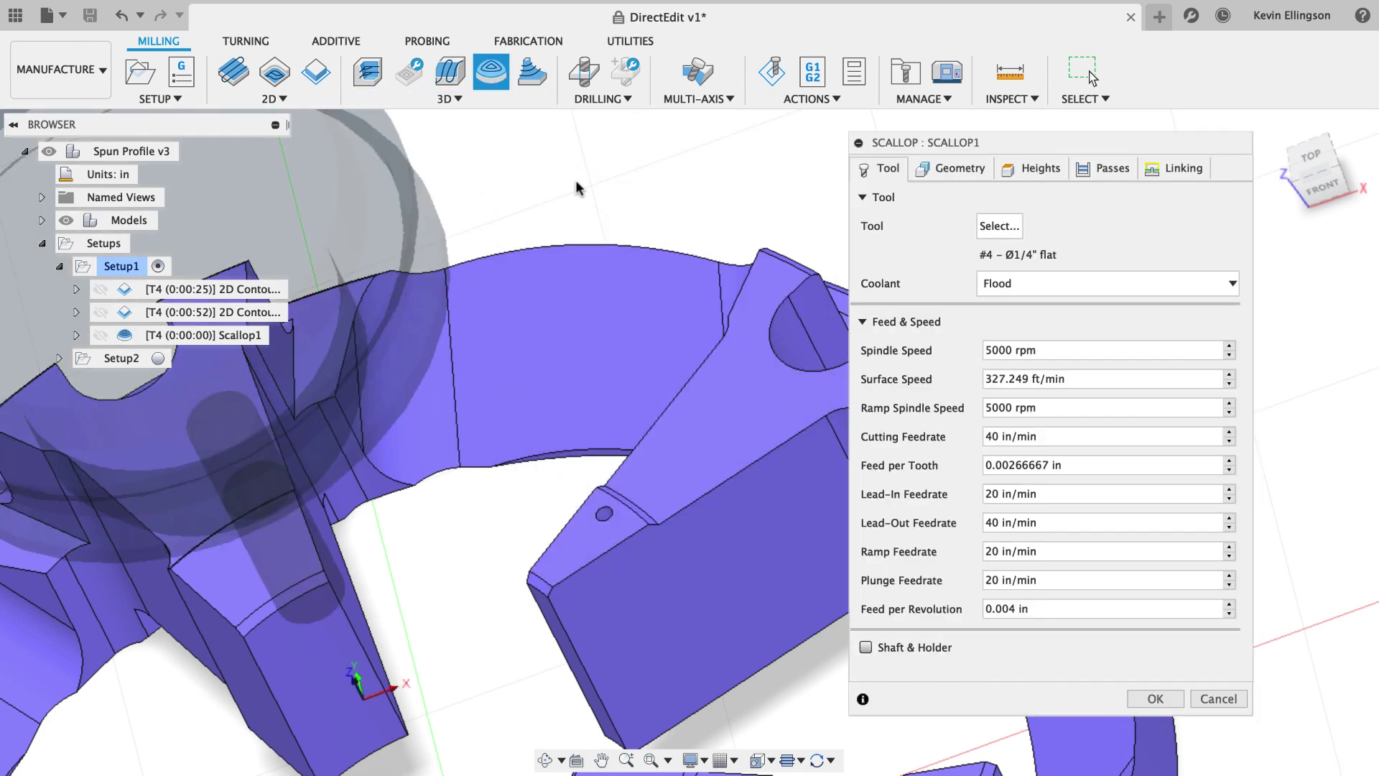
click(997, 227)
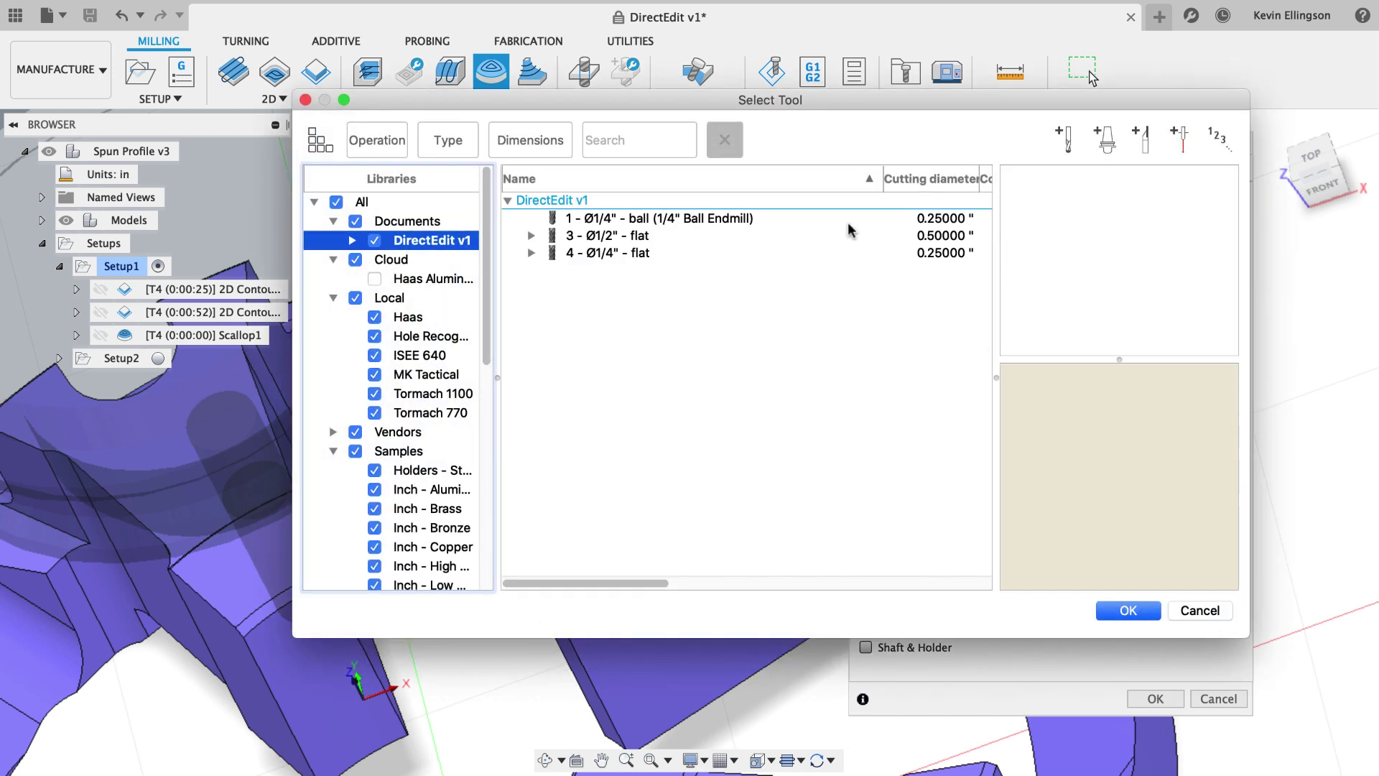
click(605, 219)
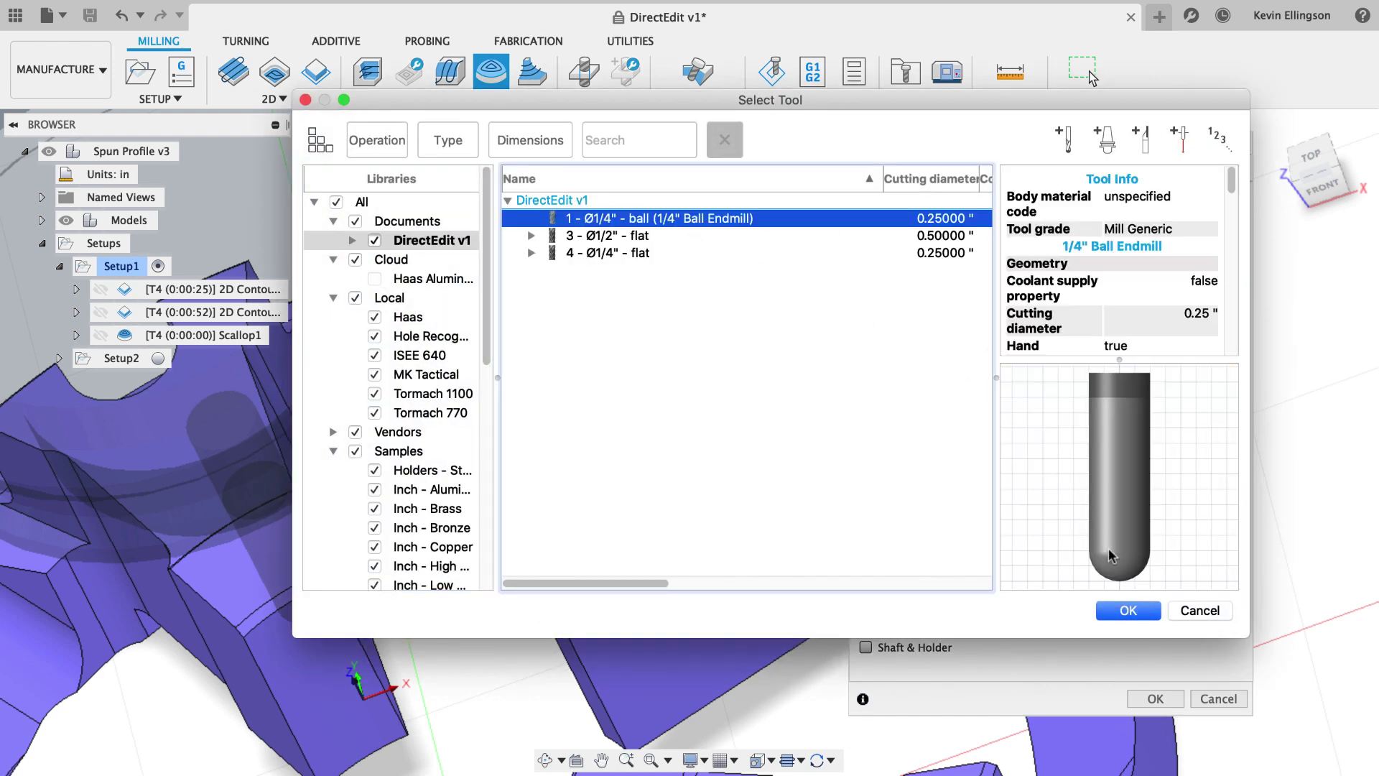
click(1126, 609)
Step: Define the Scallop machining boundary as a closed chain around the curved rim surface and its side blends between two arms, and accept it
click(955, 168)
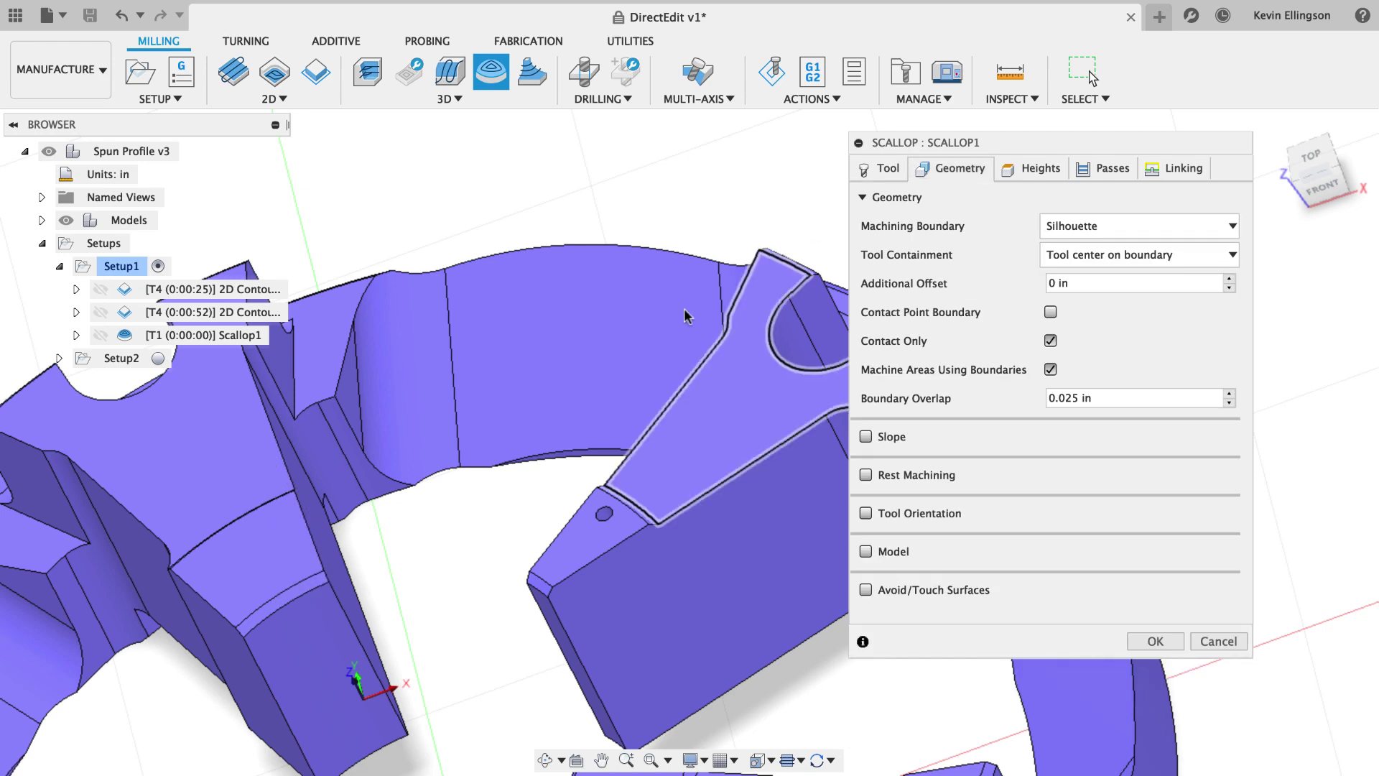
shift+middle_drag(474, 493, 511, 497)
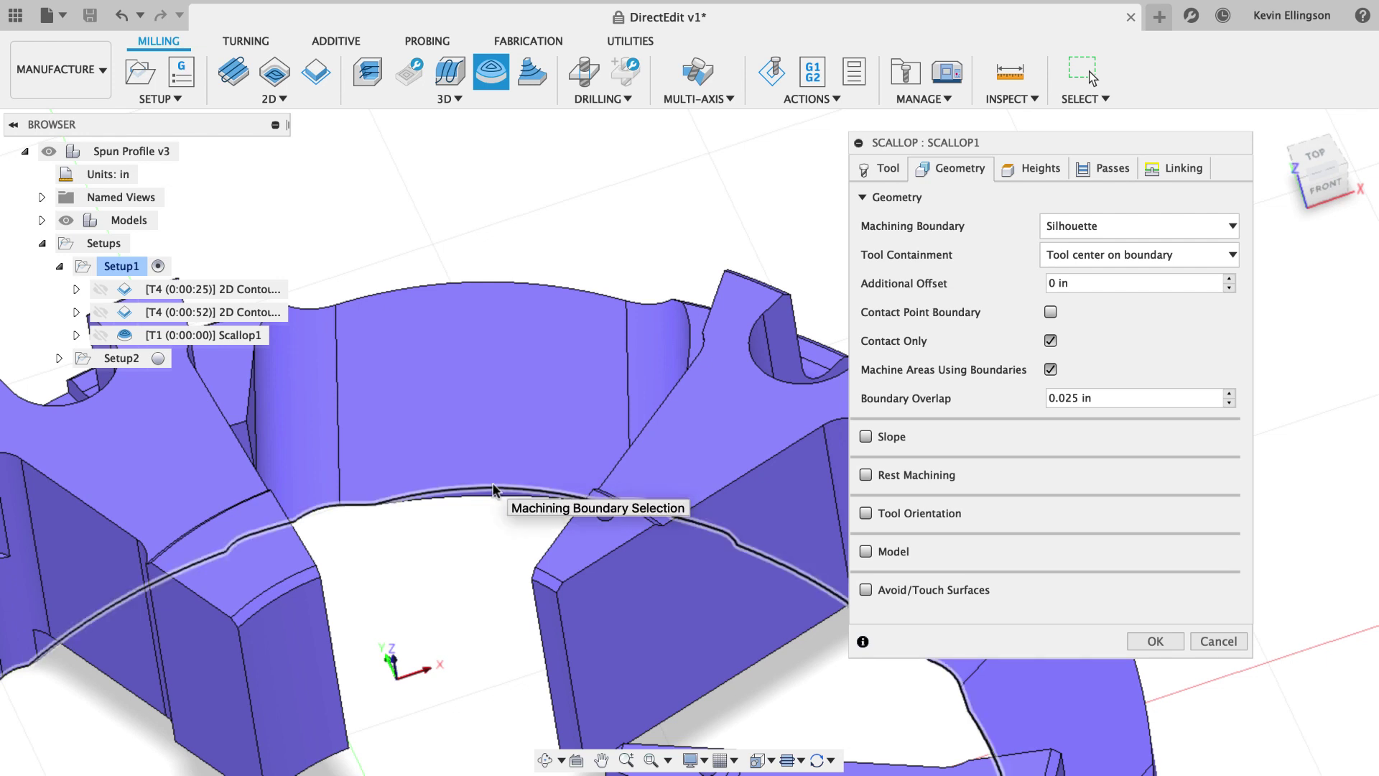
click(493, 488)
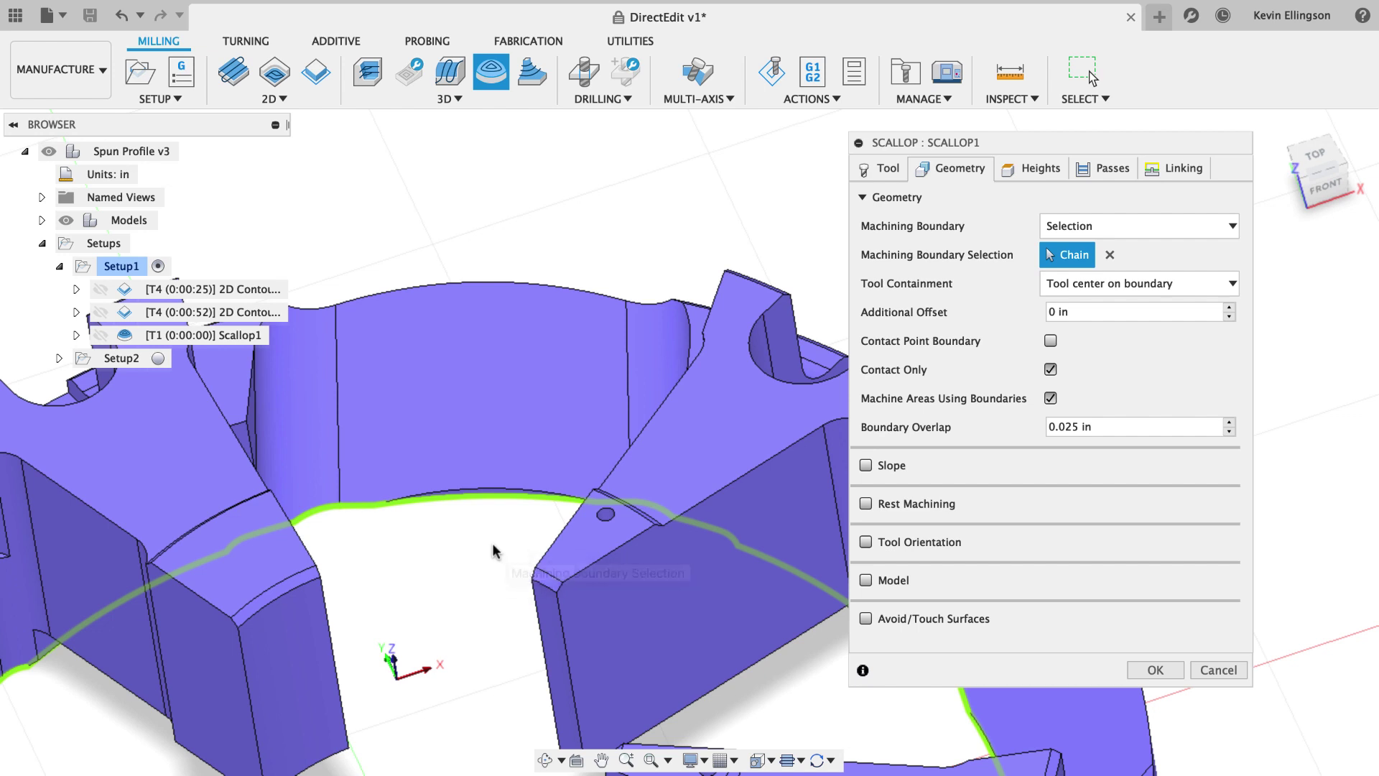
click(493, 494)
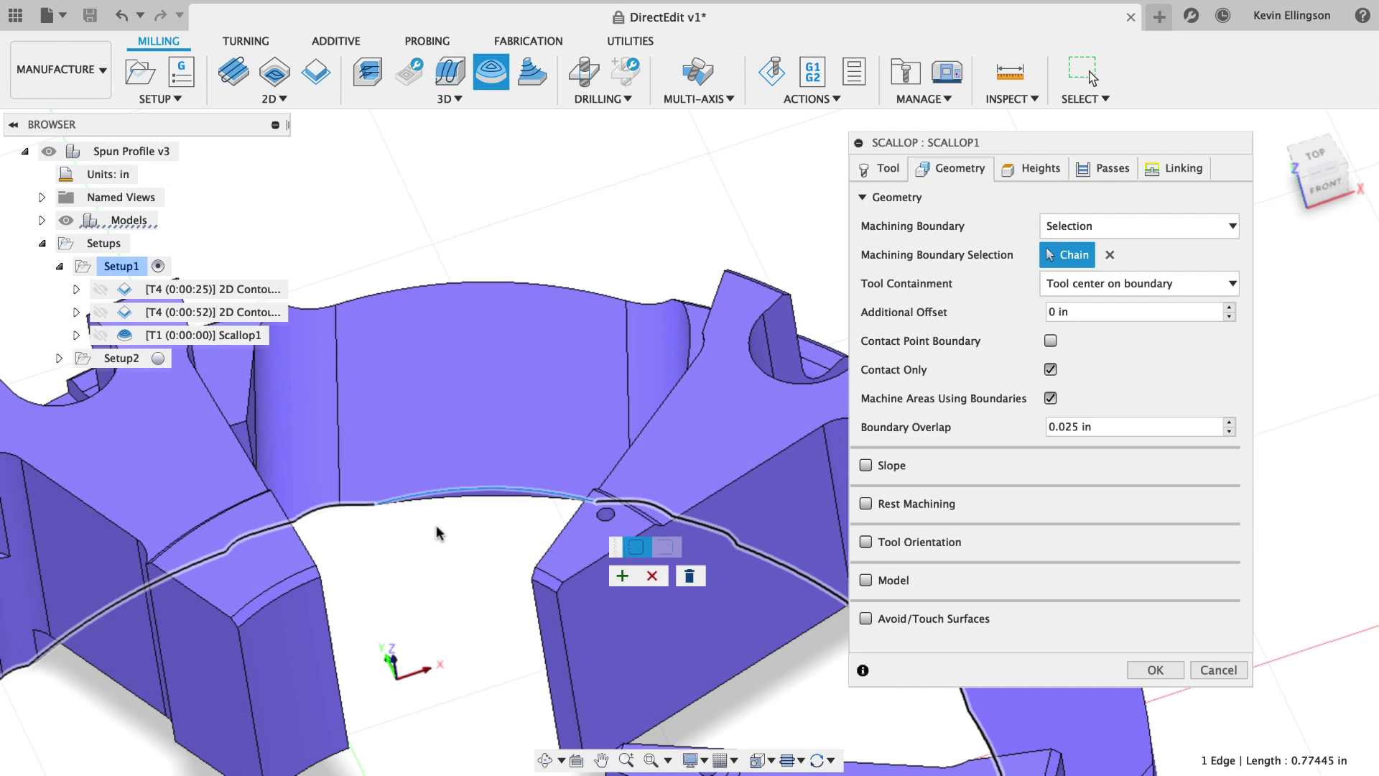
shift+middle_drag(413, 511, 391, 503)
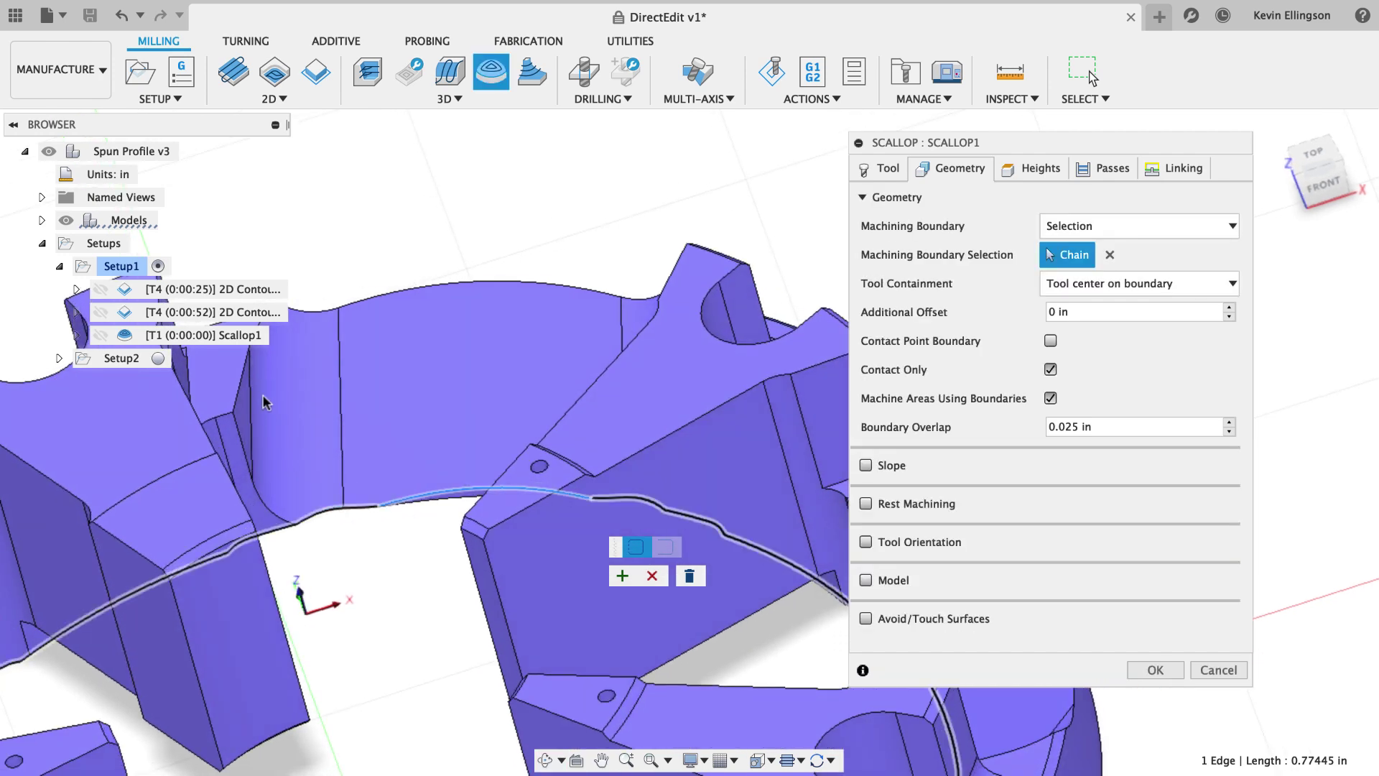
click(239, 397)
shift+middle_drag(239, 397, 582, 415)
click(704, 372)
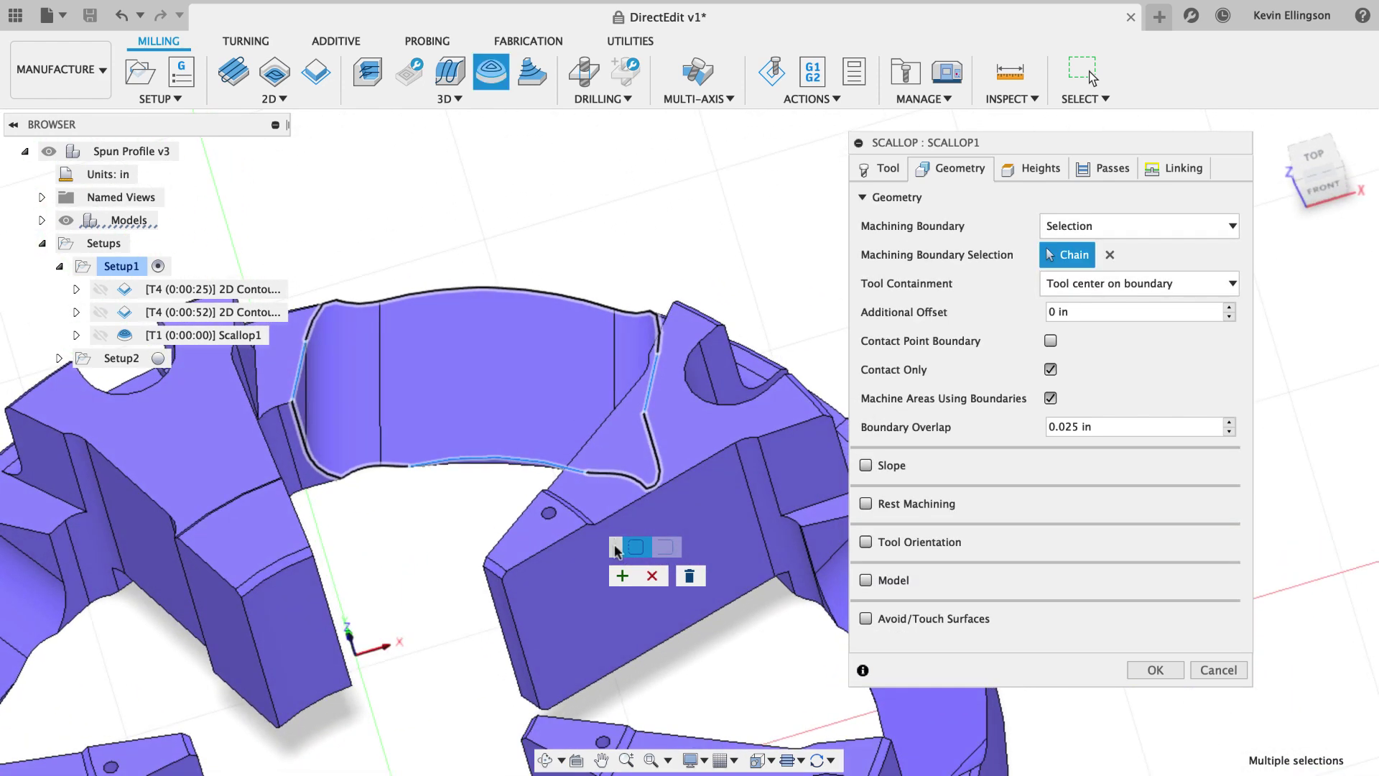
click(622, 579)
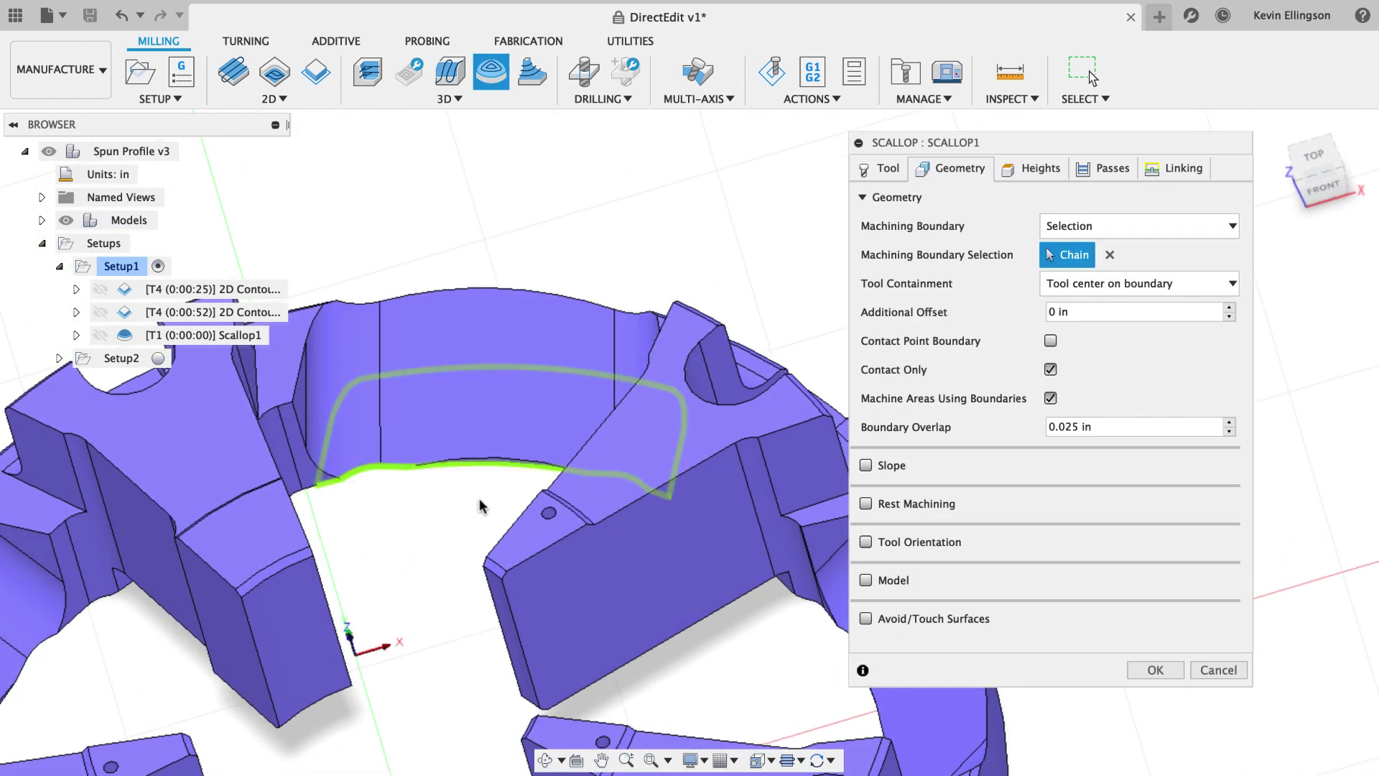
Step: Check the Scallop machining boundary from the top view and set its additional offset to -tolerance
shift+middle_drag(480, 502, 460, 424)
click(1316, 158)
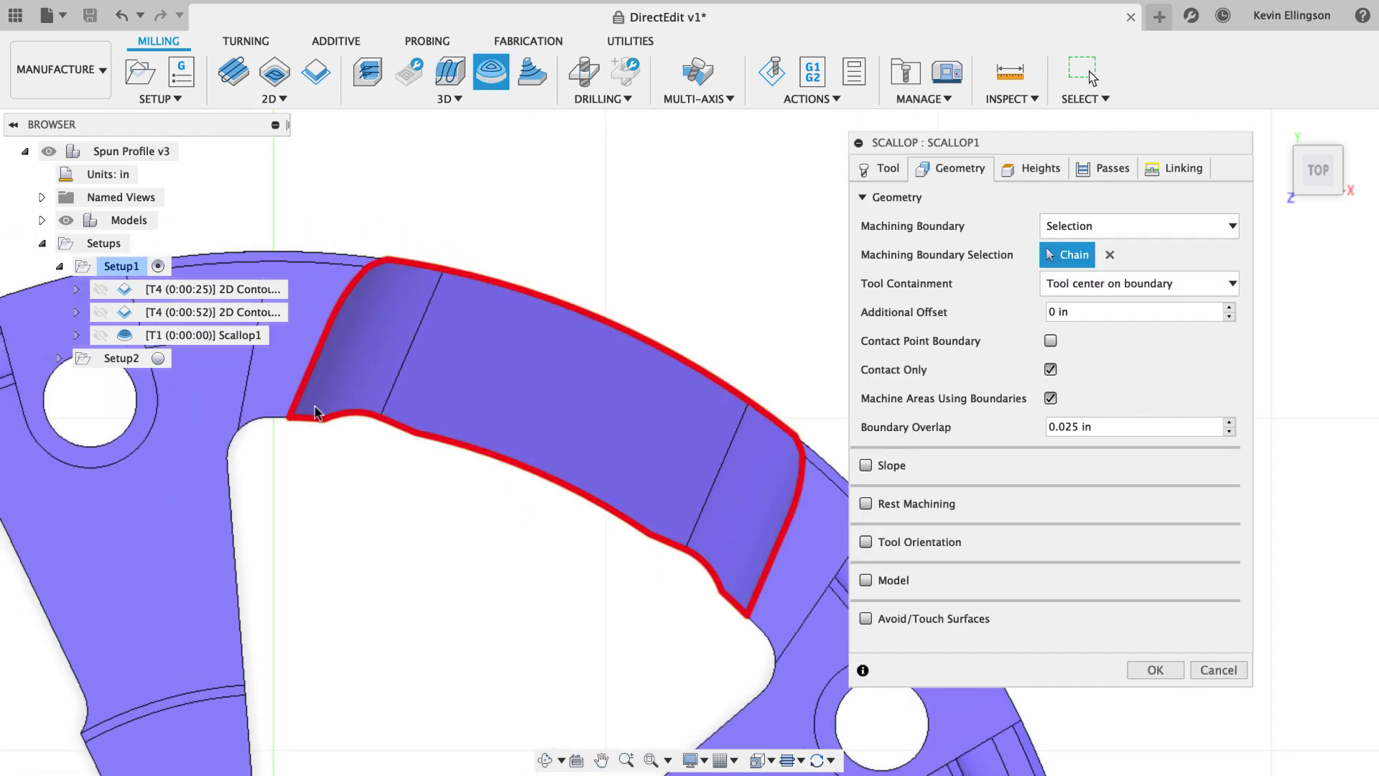
scroll(595, 496, down, 1)
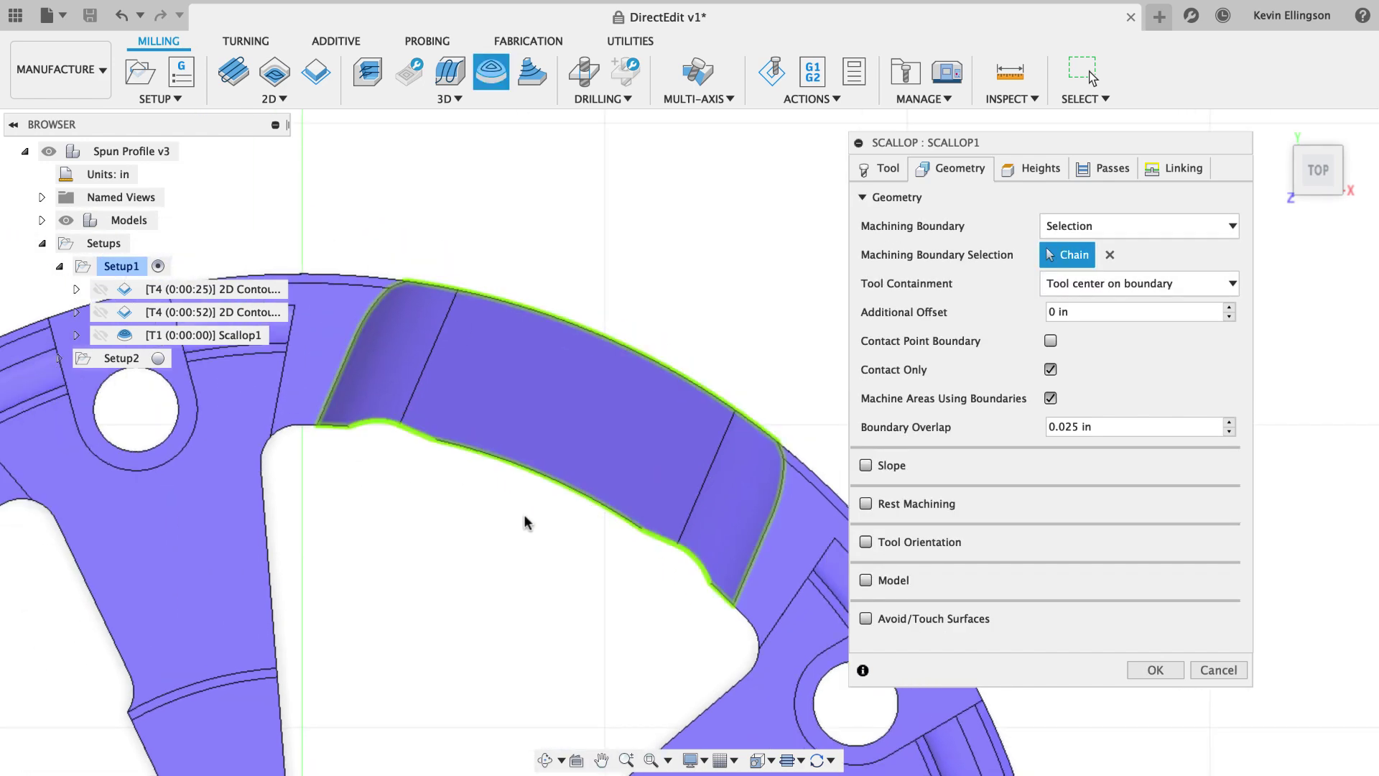
shift+middle_drag(524, 514, 568, 431)
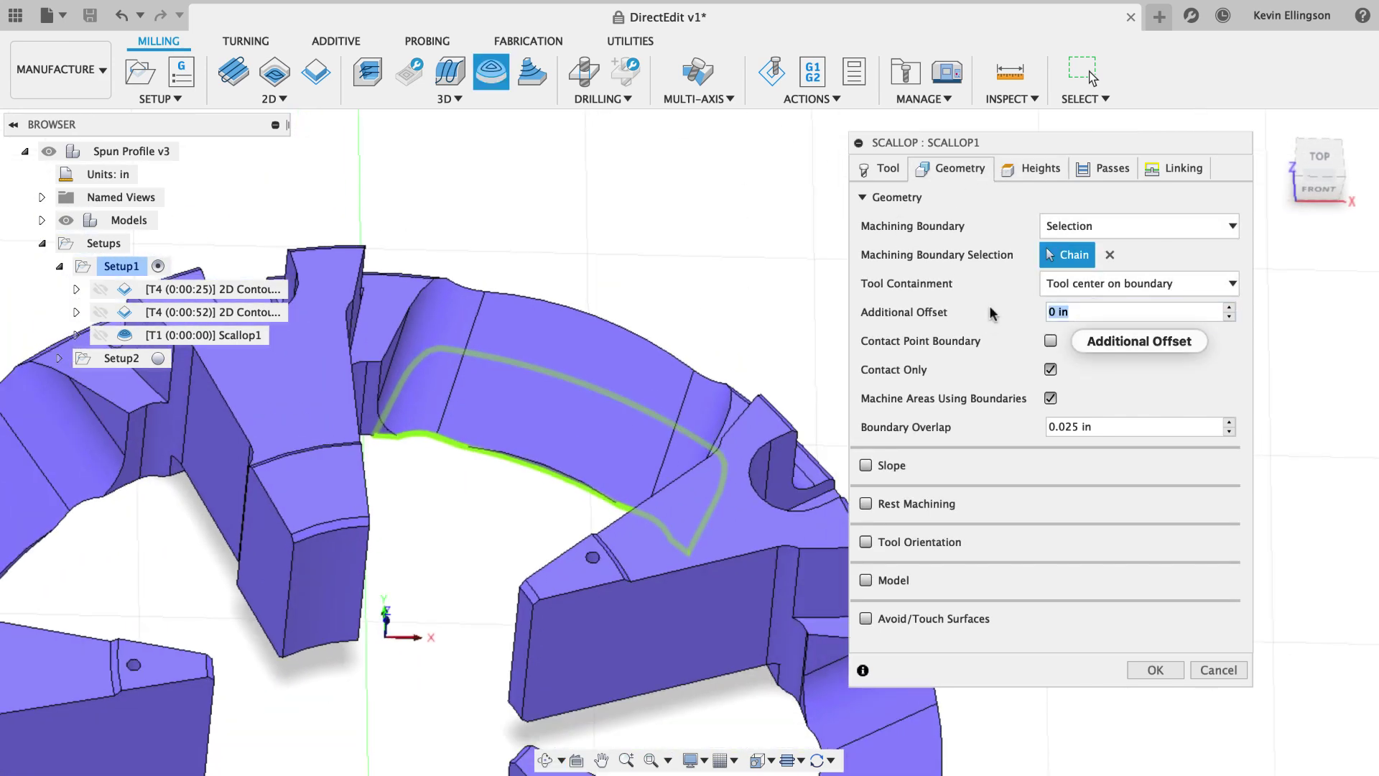
text(erance)
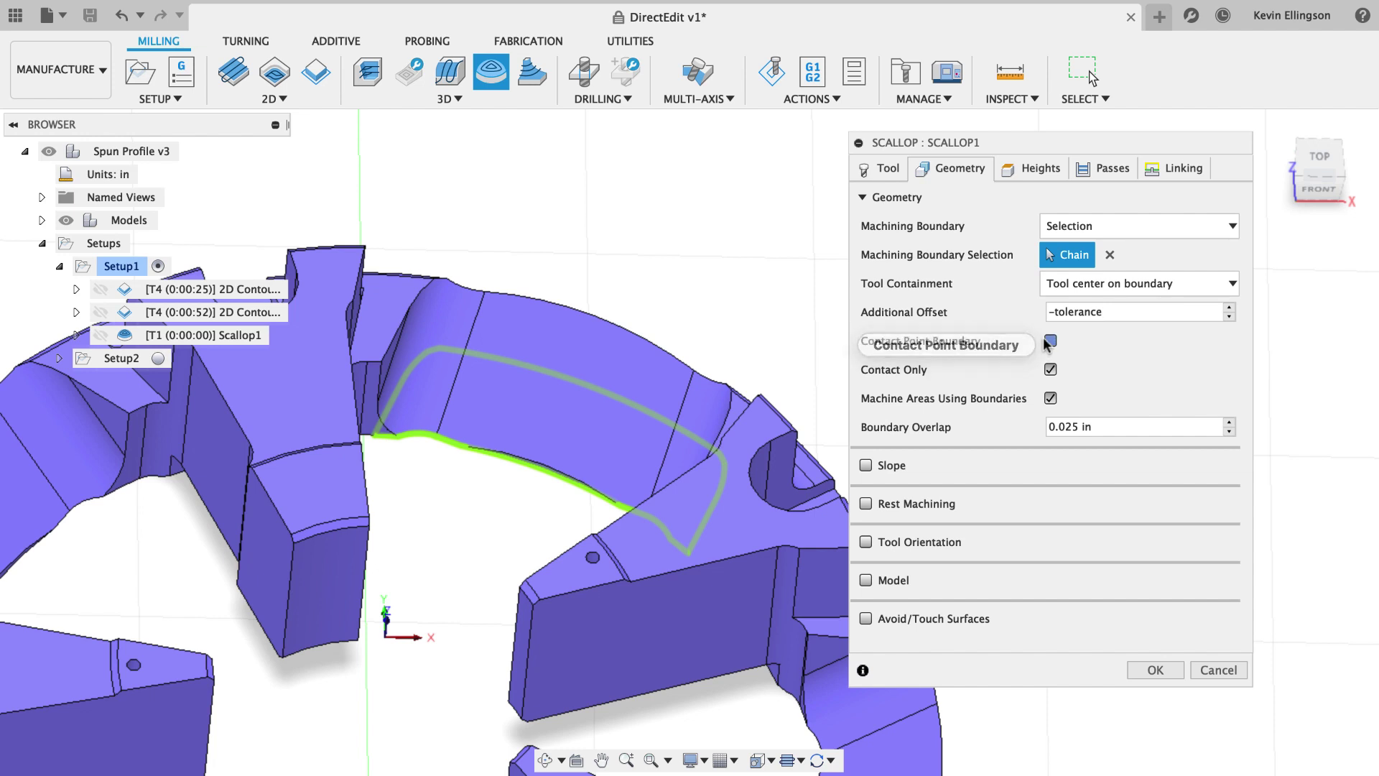
Step: Set the Scallop stepover to 0.01 in and the retraction policy to Minimum retraction
click(1099, 170)
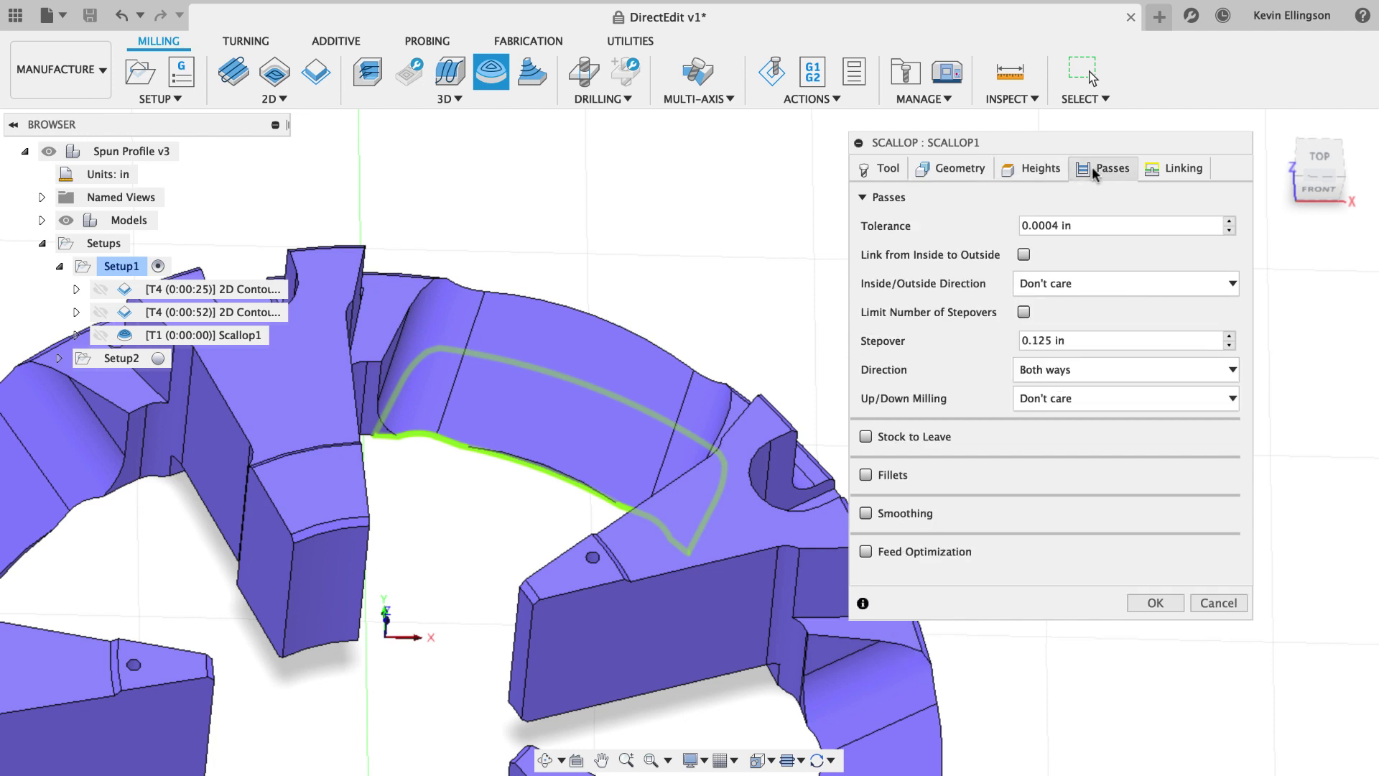
click(1049, 340)
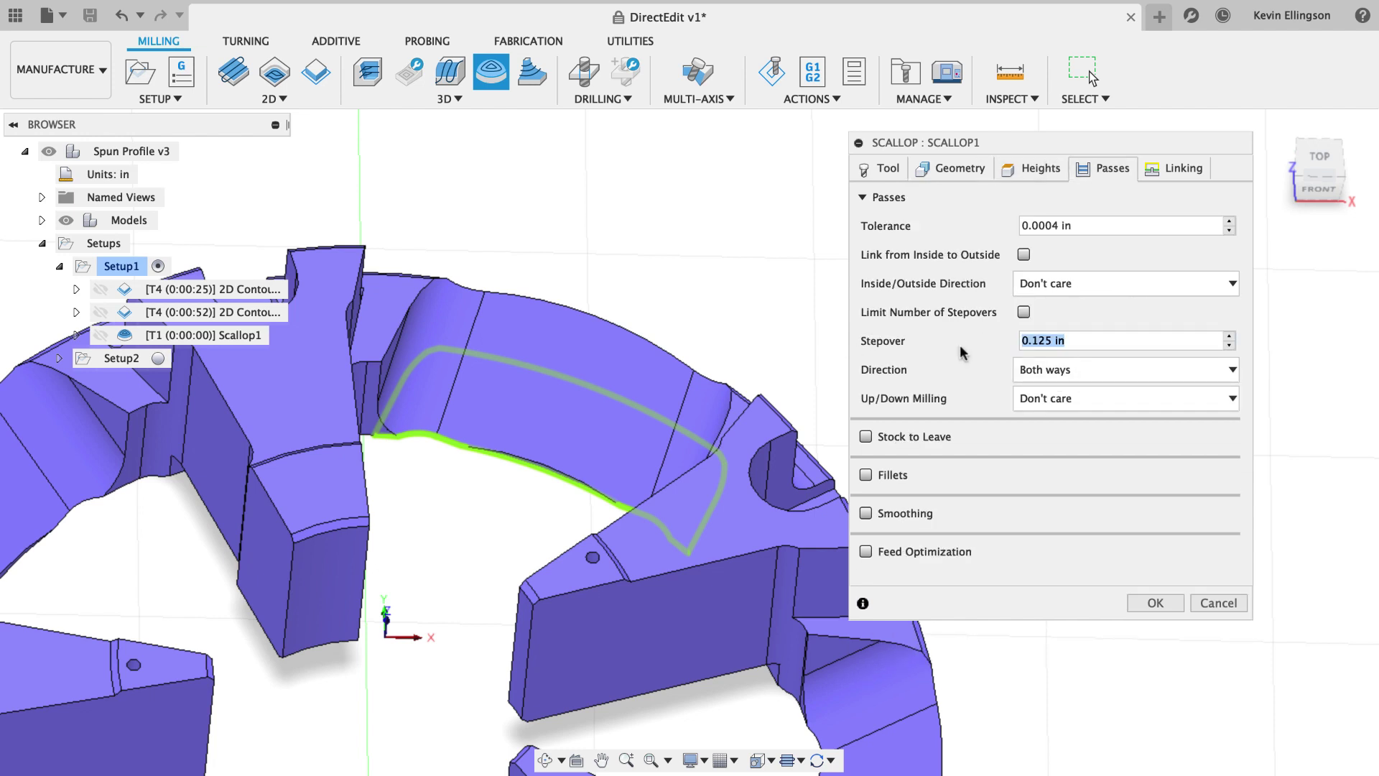
text(.01)
click(1178, 168)
click(1077, 226)
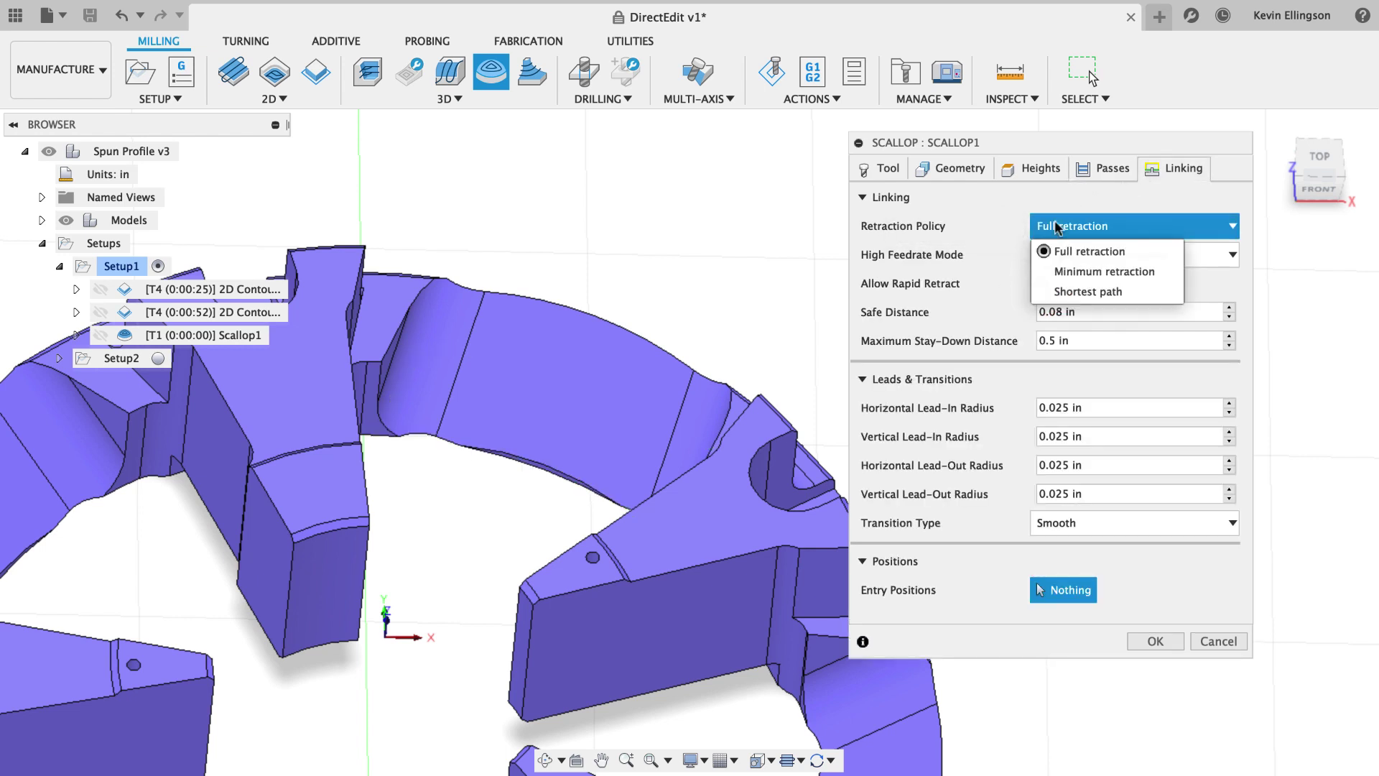
click(1069, 269)
Step: Generate the Scallop toolpath and inspect its passes on the curved rim surface
scroll(751, 287, down, 3)
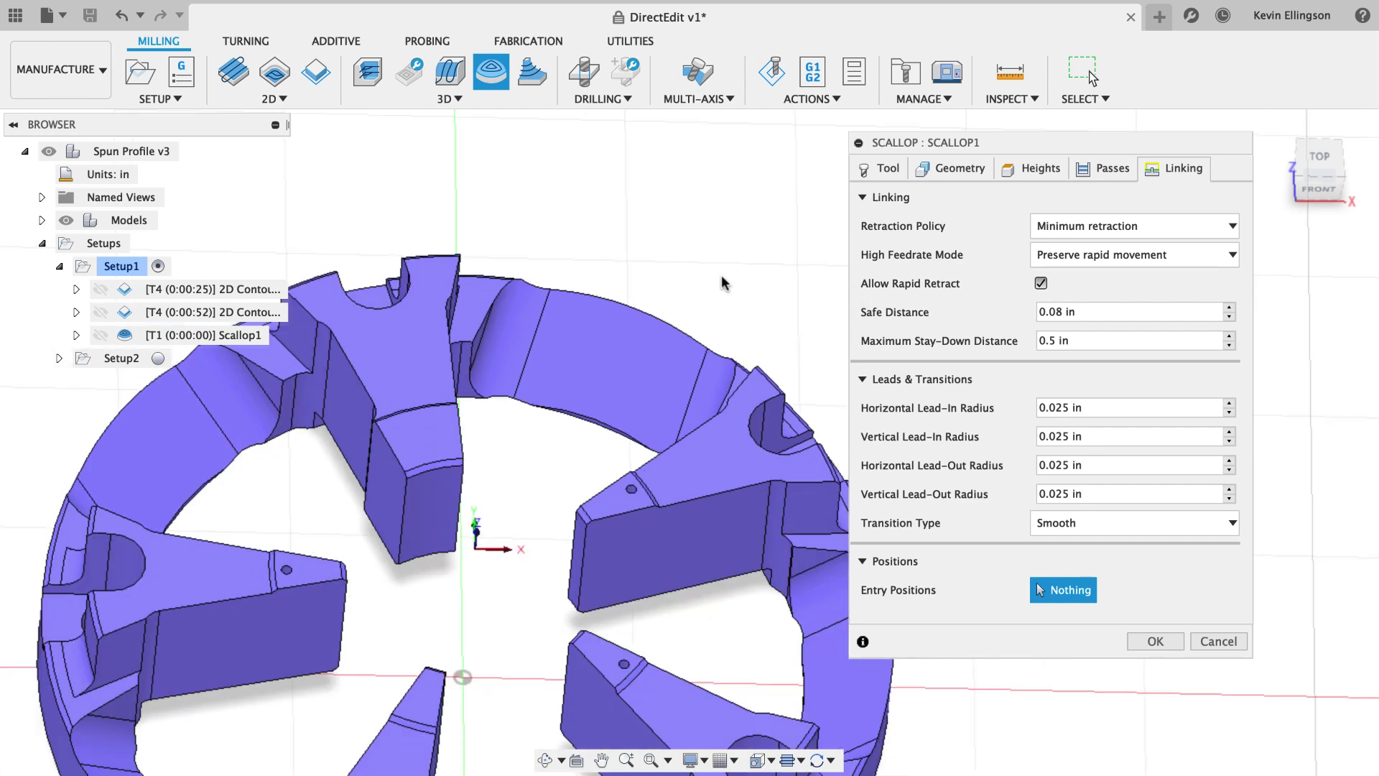
mouse_move(751, 287)
shift+middle_down()
mouse_move(764, 258)
mouse_move(730, 281)
shift+middle_up()
scroll(730, 280, up, 2)
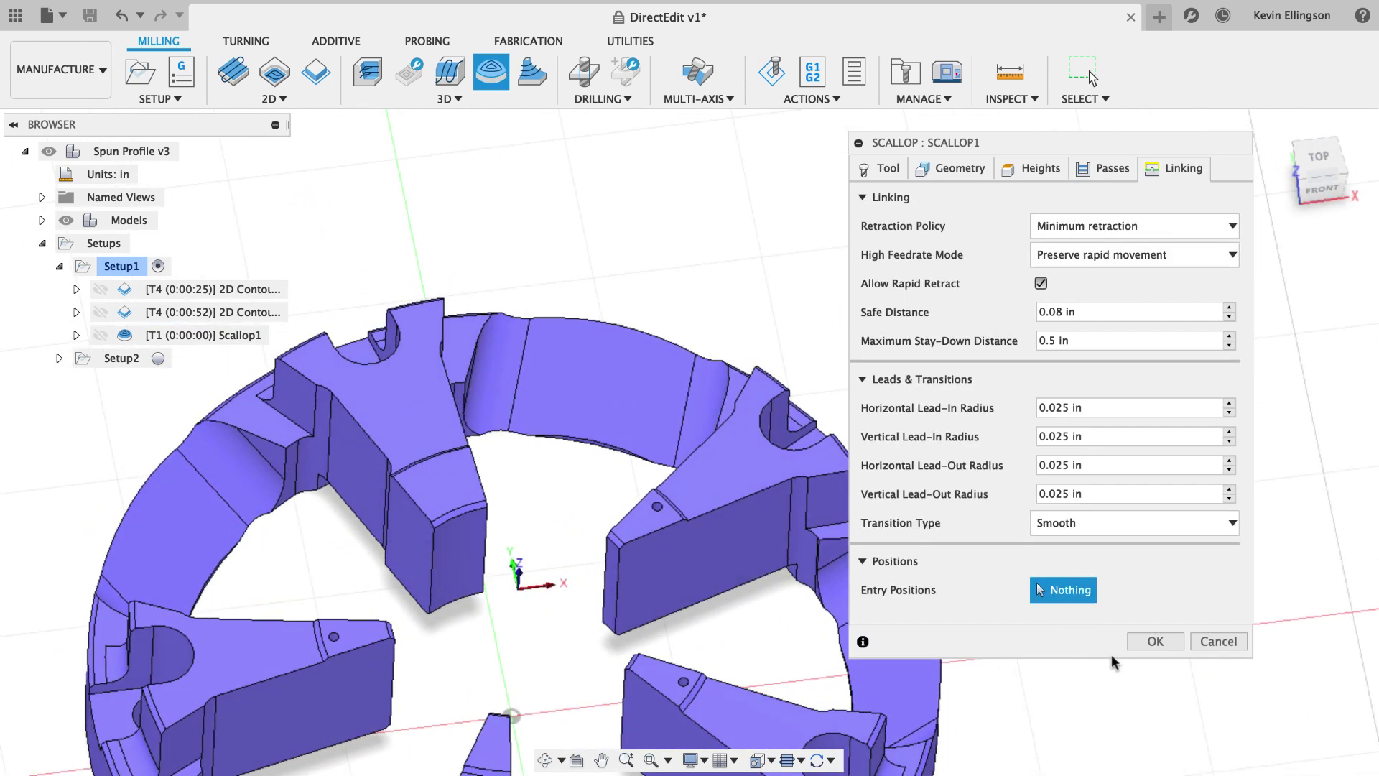
click(1142, 641)
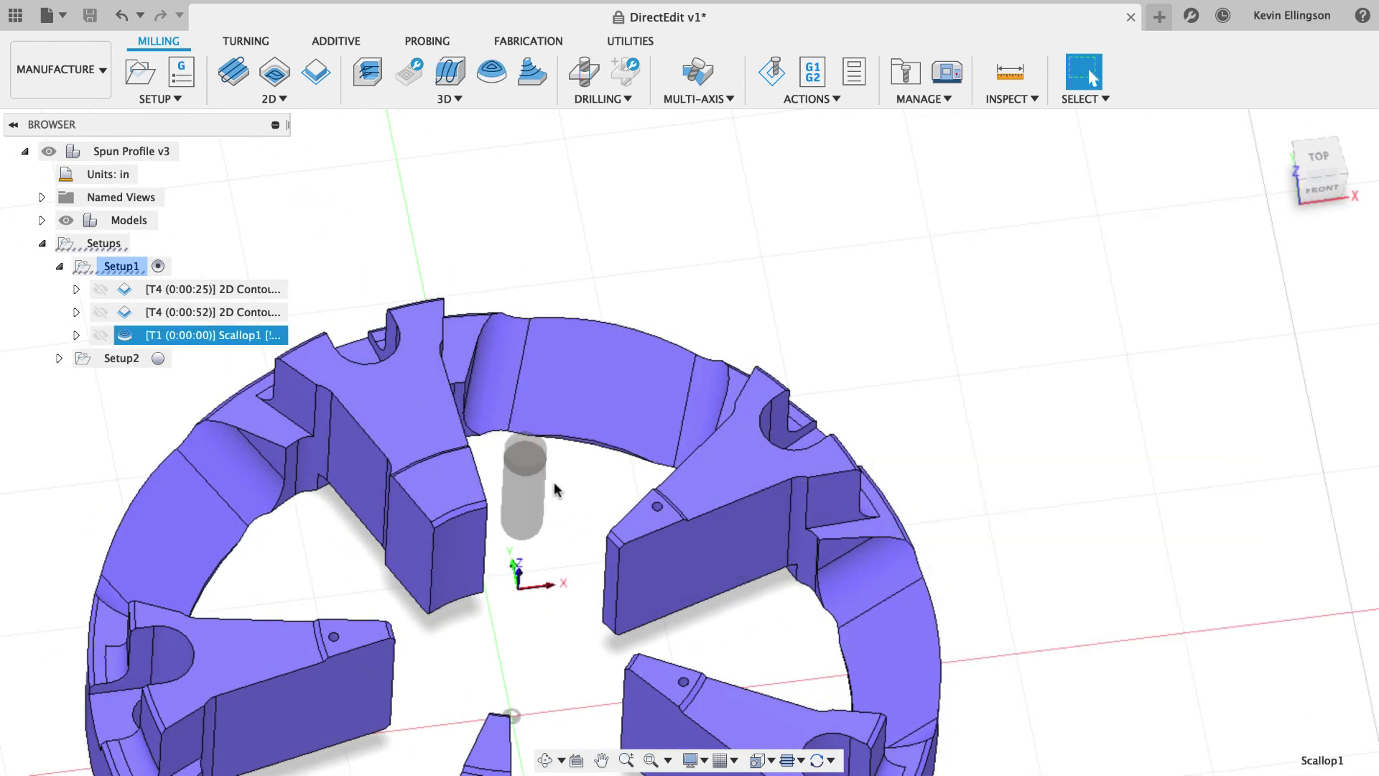
scroll(536, 473, up, 5)
shift+middle_drag(624, 436, 489, 565)
click(1089, 72)
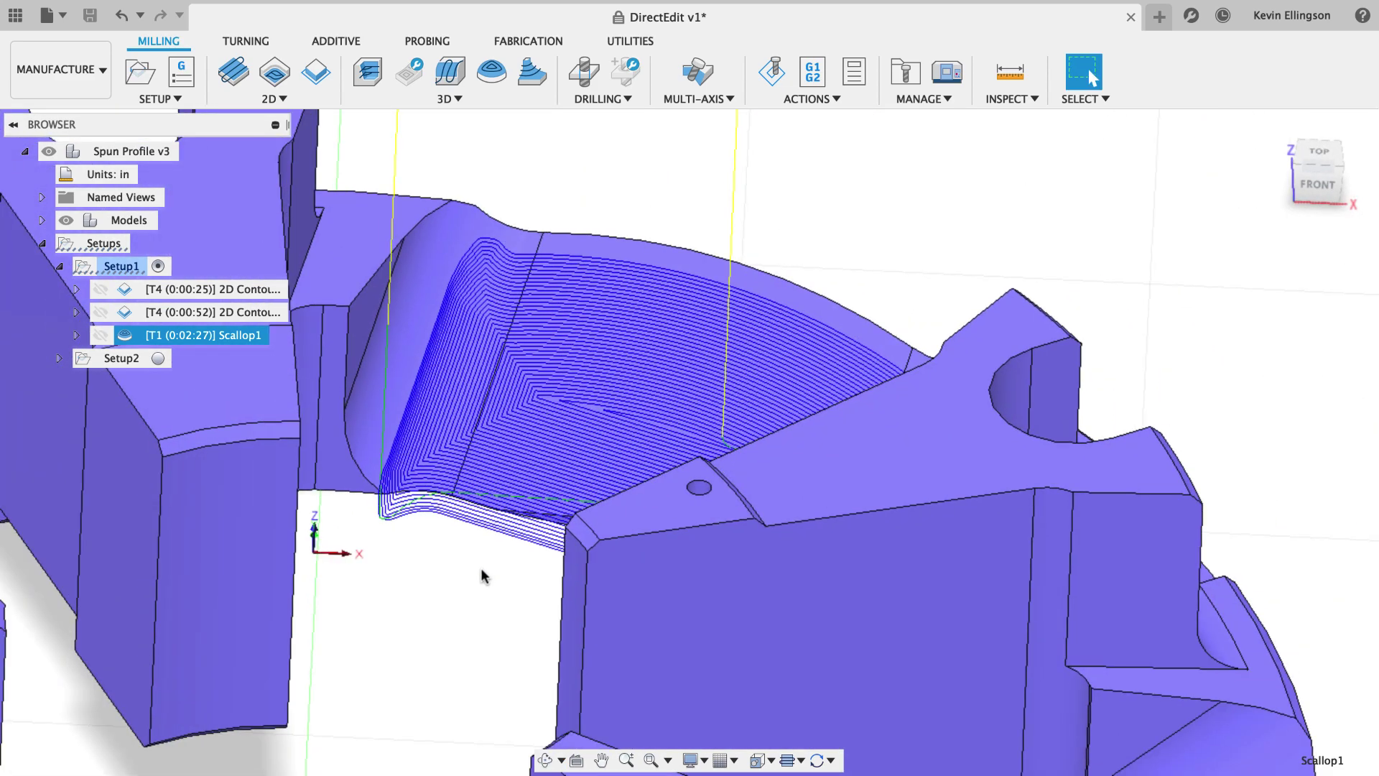